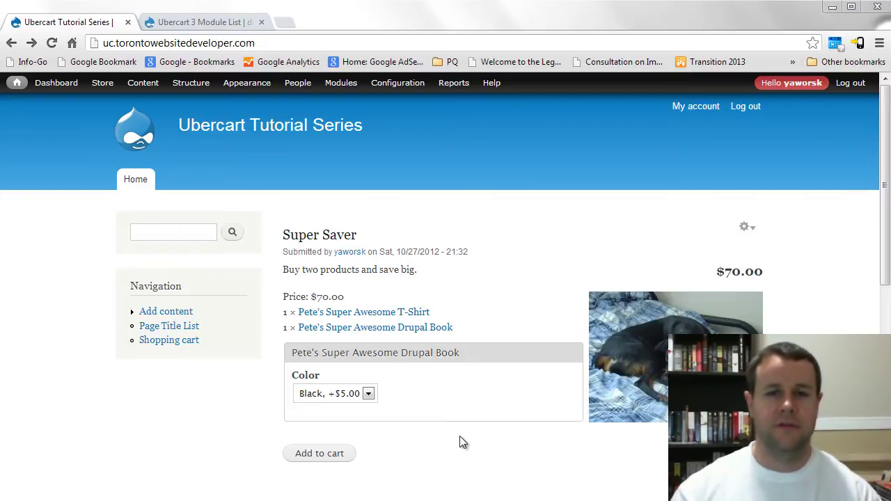
# Review the Ubercart 3 Module List page down to its last of 81 modules and back to the top.
pyautogui.click(183, 23)
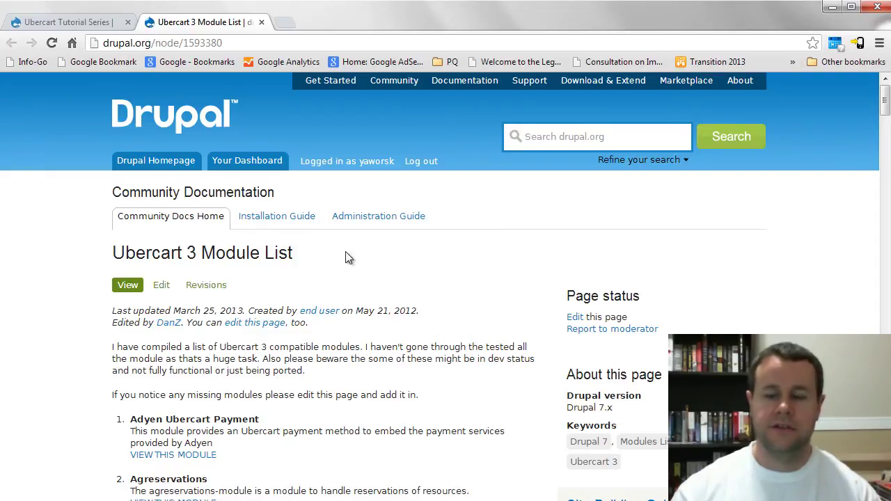
pyautogui.moveTo(884, 108); pyautogui.dragTo(666, 345)
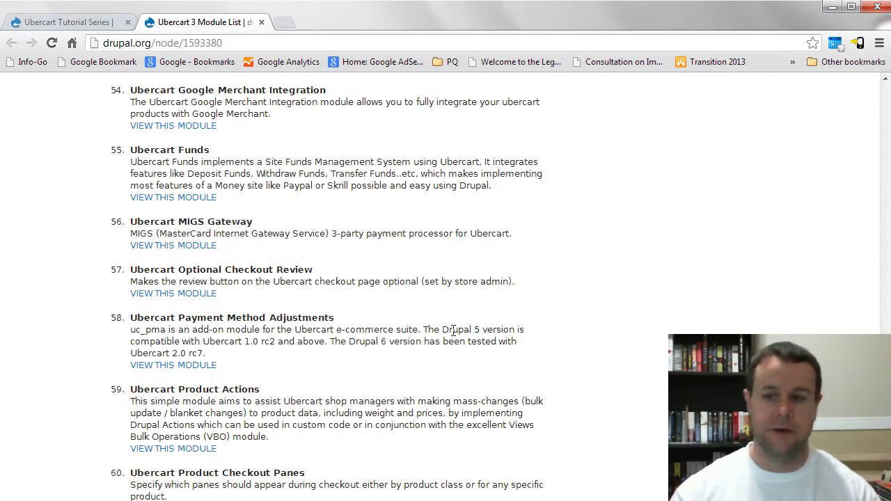
pyautogui.scroll(-18, 488, 331)
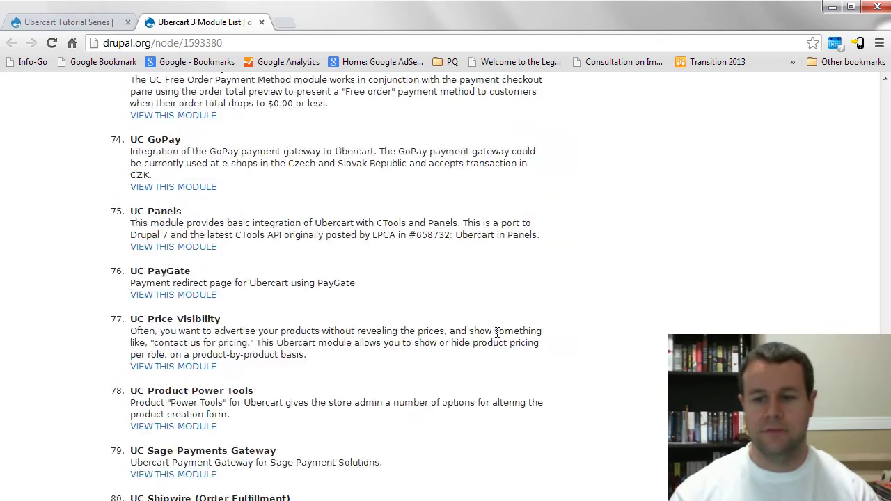
pyautogui.scroll(-5, 496, 332)
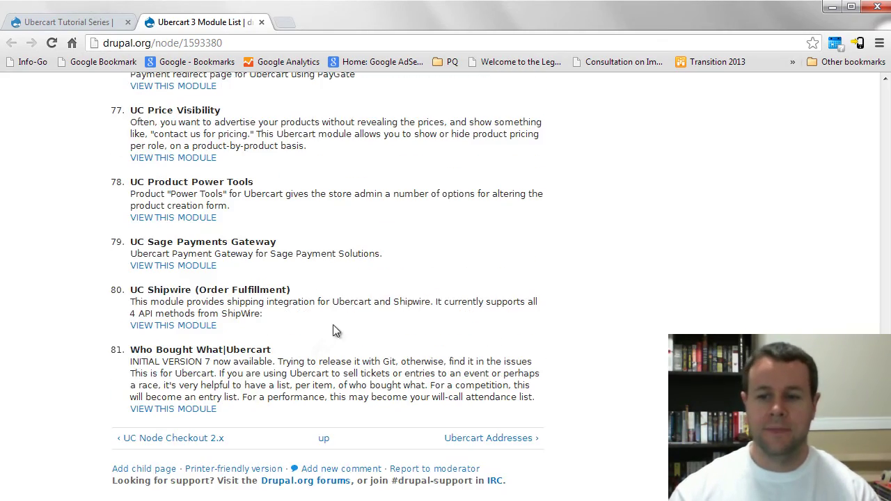
pyautogui.scroll(20, 374, 331)
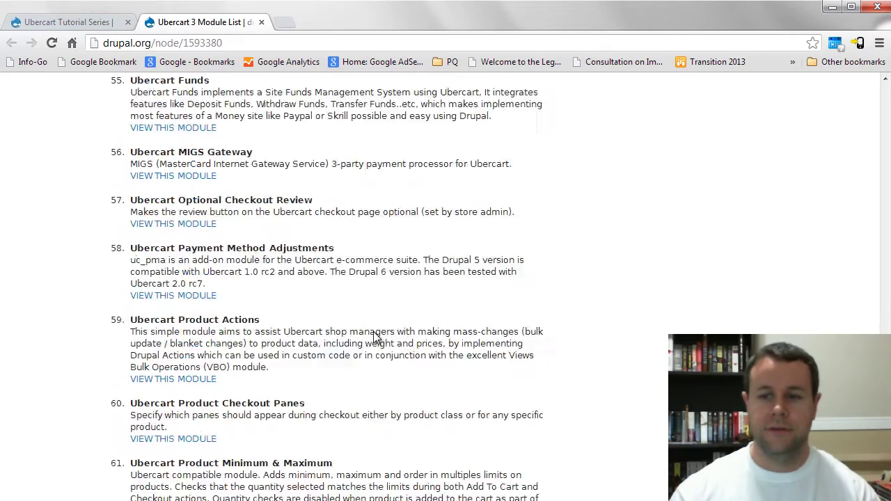
pyautogui.scroll(20, 375, 332)
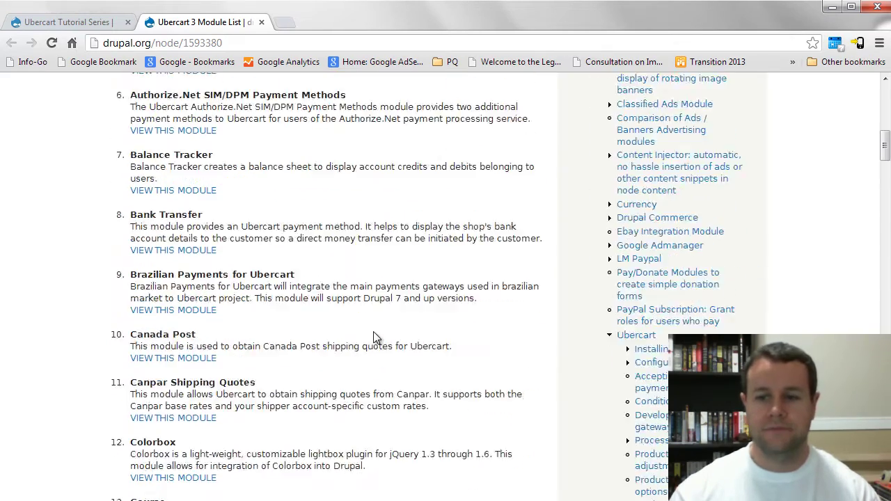
pyautogui.scroll(5, 374, 333)
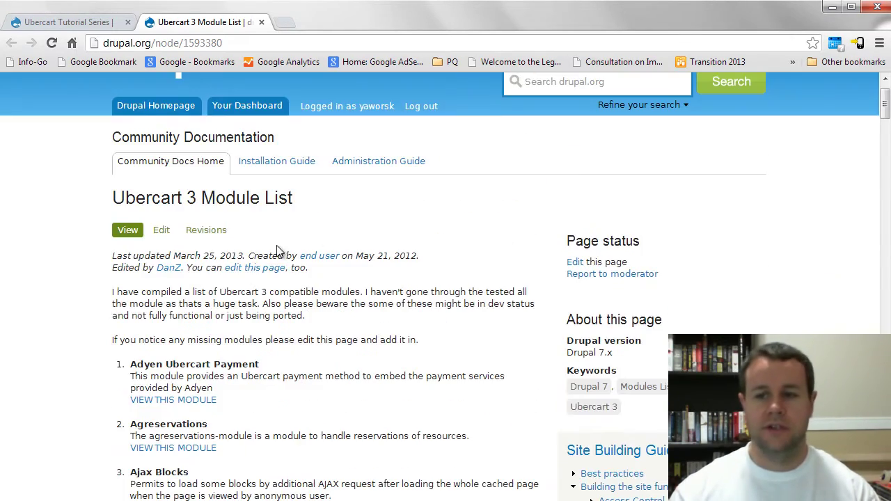
pyautogui.scroll(1, 278, 247)
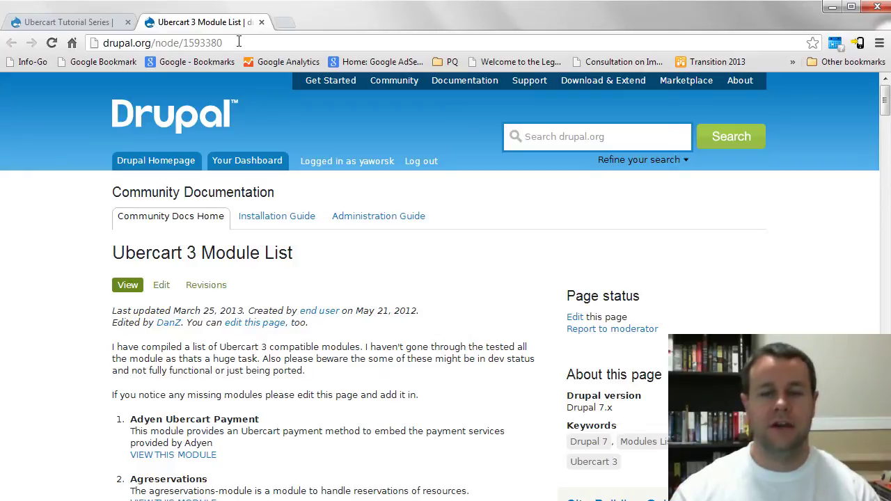
# Replace the module list with drupal.org/project/uc_affiliate2 in a new tab and skim its releases.
pyautogui.click(261, 21)
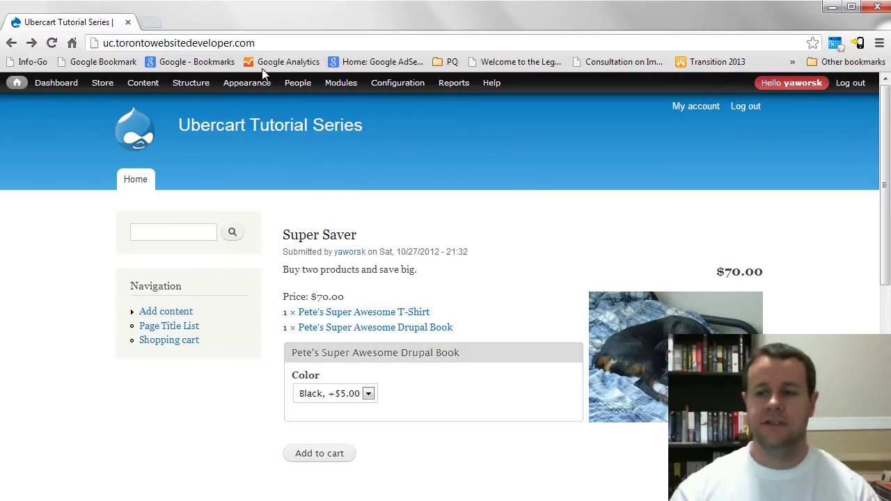
pyautogui.click(152, 23)
pyautogui.write('drupa')
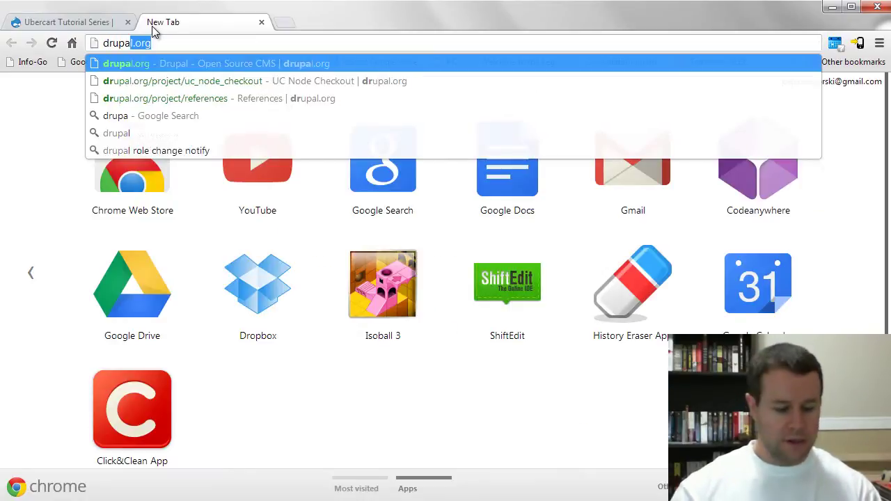
pyautogui.write('l.org/project/')
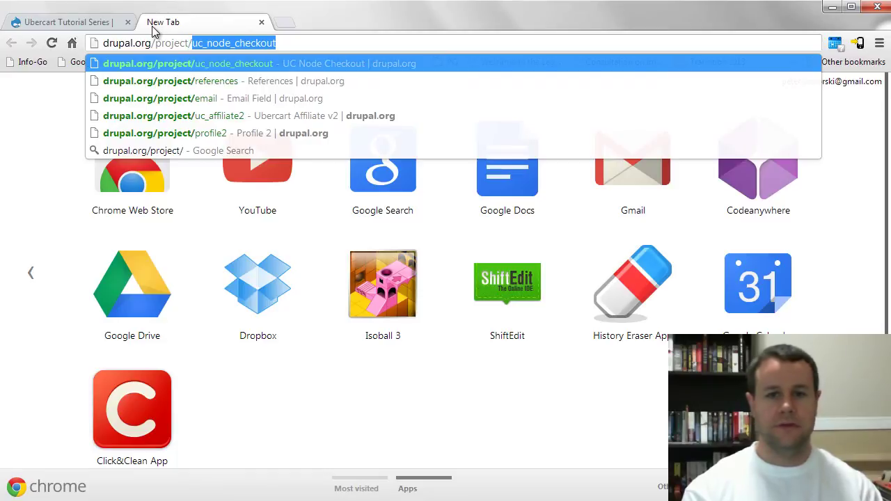
pyautogui.write('uc_aff')
pyautogui.press('Return')
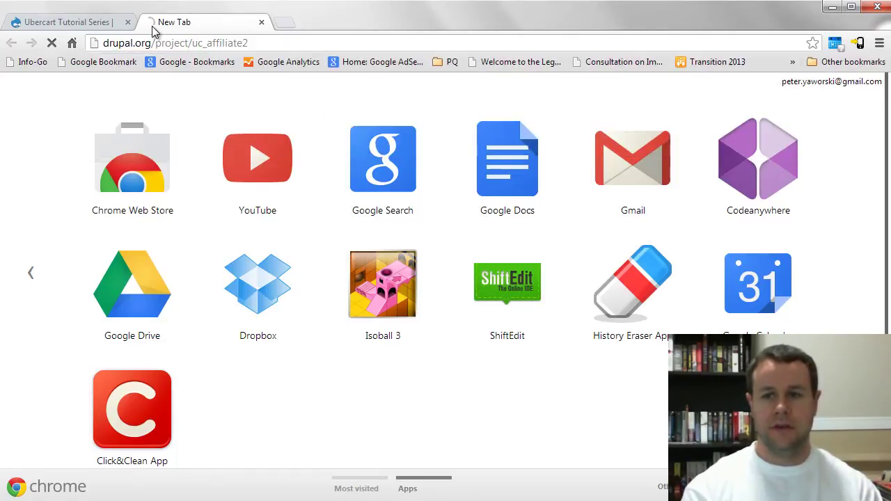
pyautogui.scroll(-3, 417, 334)
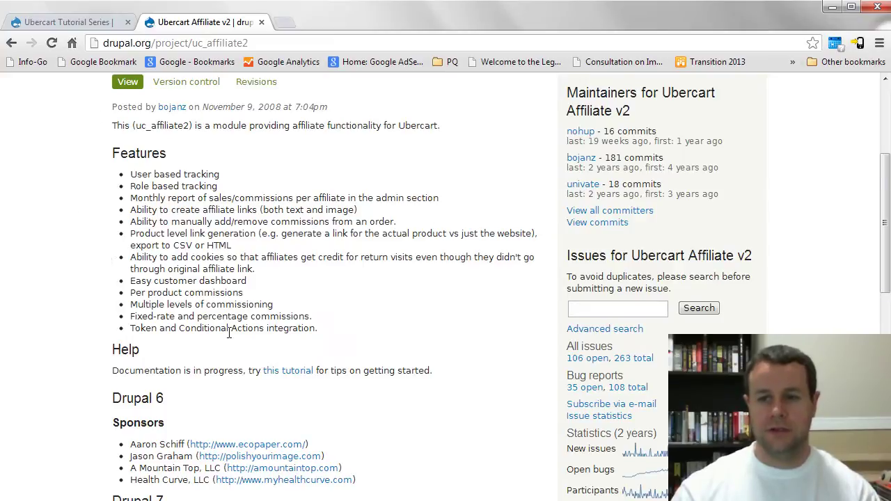
pyautogui.scroll(-4, 229, 333)
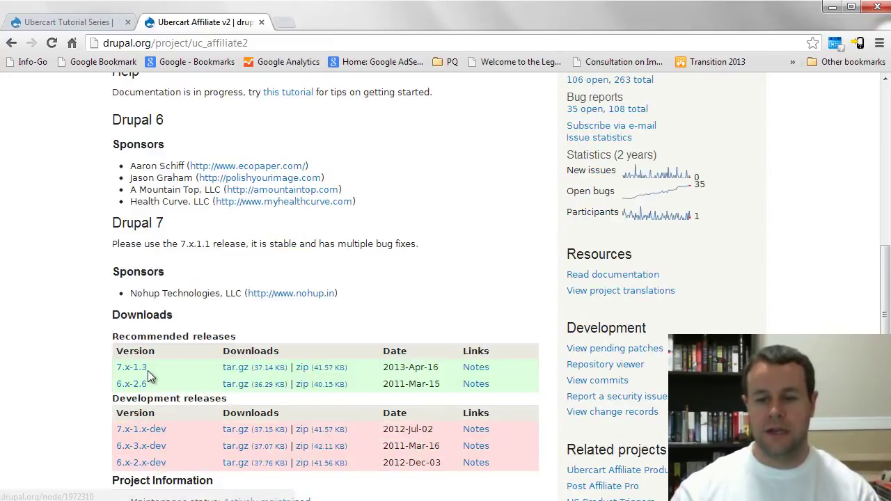
pyautogui.scroll(7, 167, 209)
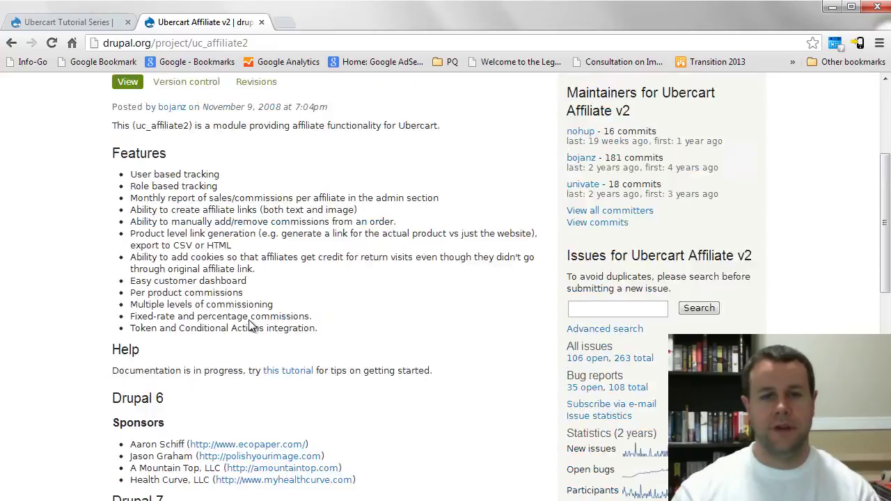
# Load the Apply for role project page by swapping the project name in the address, and skim it.
pyautogui.doubleClick(218, 43)
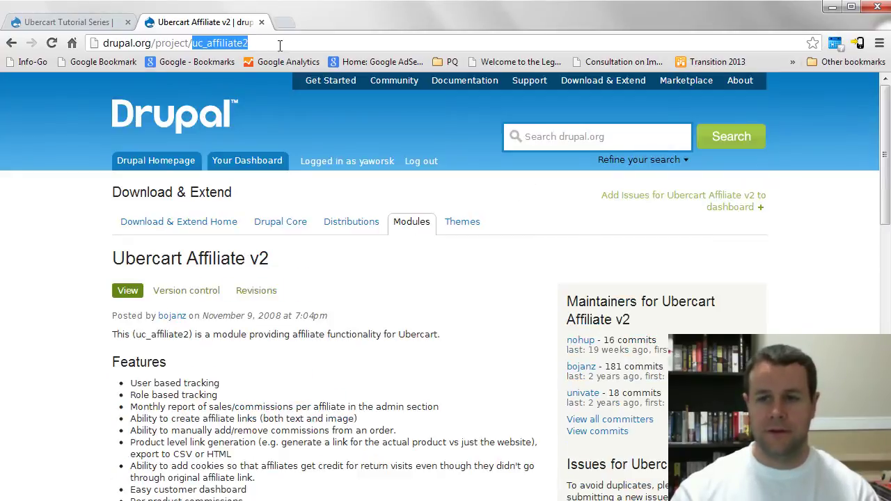
pyautogui.write('app')
pyautogui.press('Return')
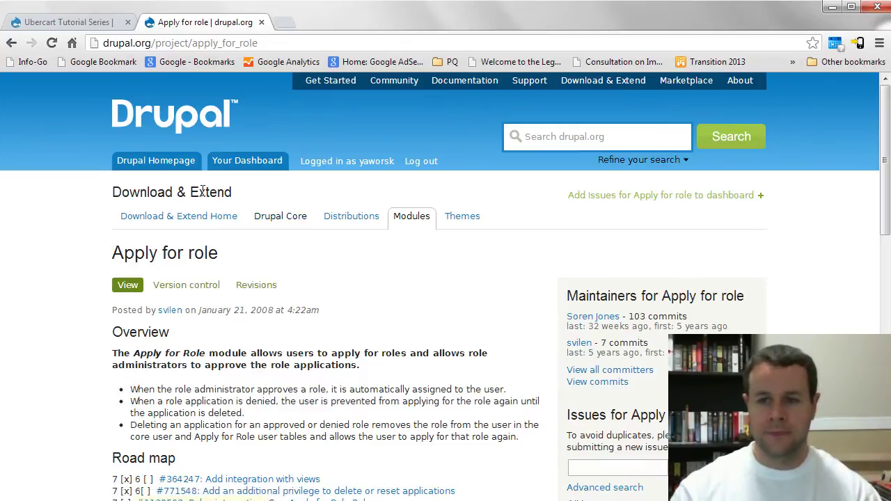
pyautogui.scroll(-10, 230, 310)
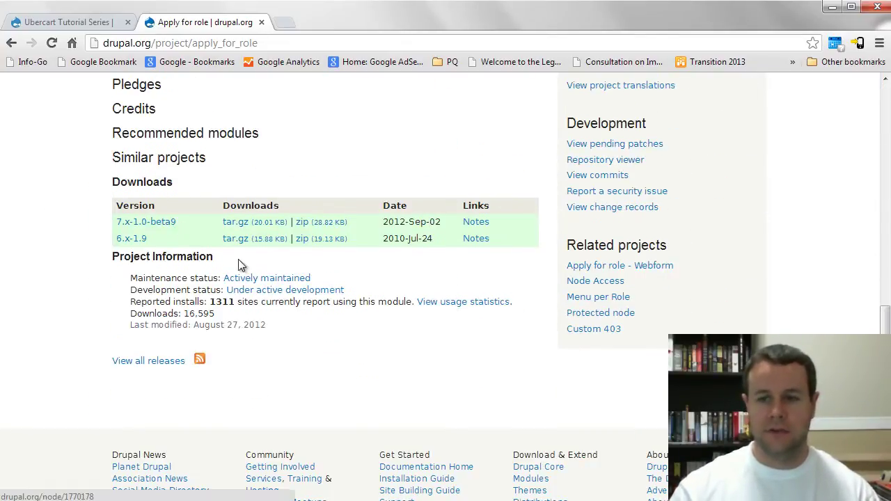
pyautogui.scroll(10, 244, 271)
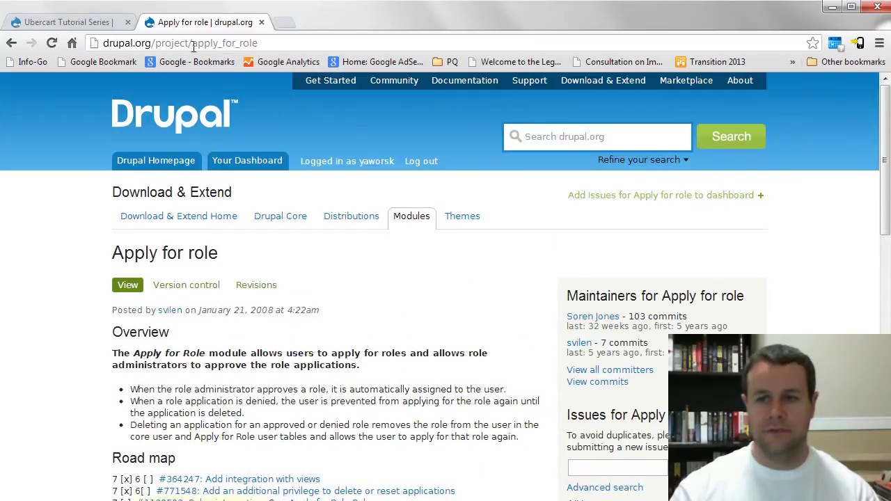
# Load the profile2 project page and skim its contents.
pyautogui.moveTo(193, 43); pyautogui.dragTo(341, 47)
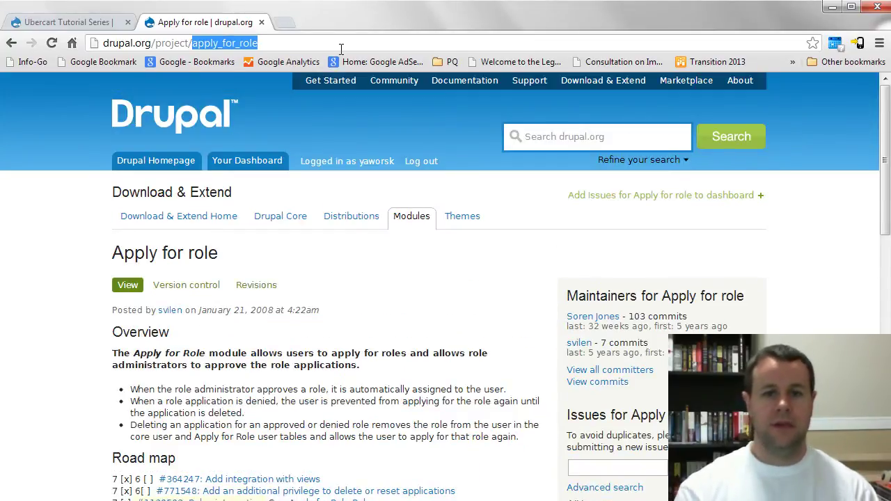
pyautogui.write('profile2')
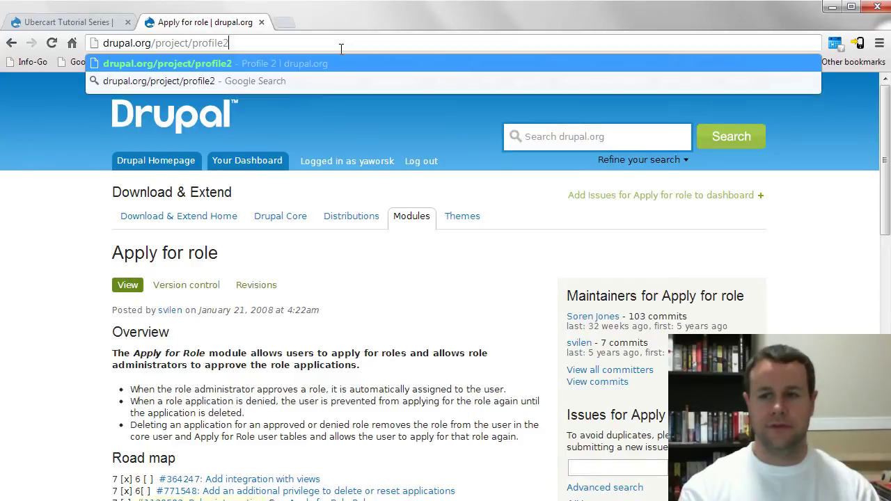
pyautogui.press('Return')
pyautogui.scroll(-10, 300, 266)
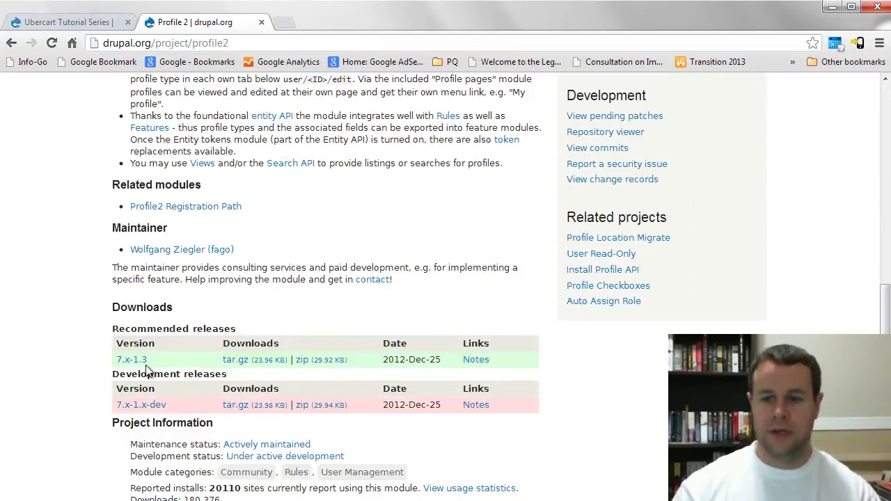
pyautogui.scroll(10, 223, 311)
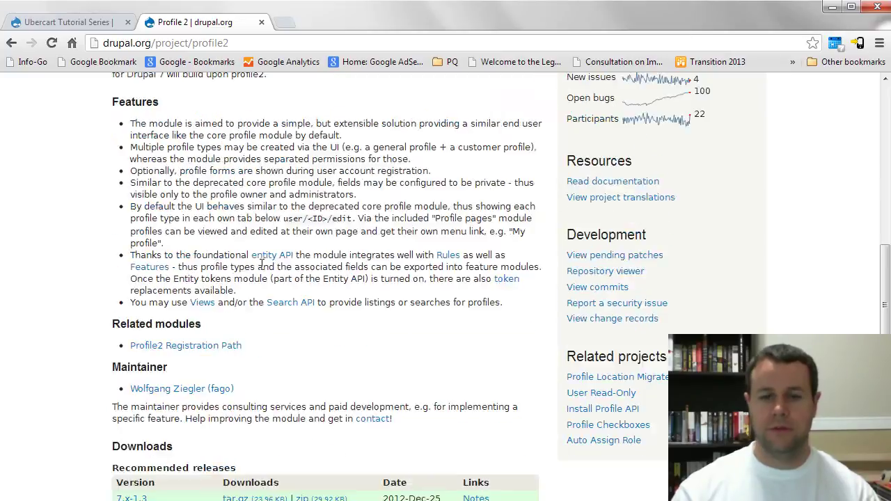
# Return to the store and add a new role named 'Affiliate'.
pyautogui.click(262, 23)
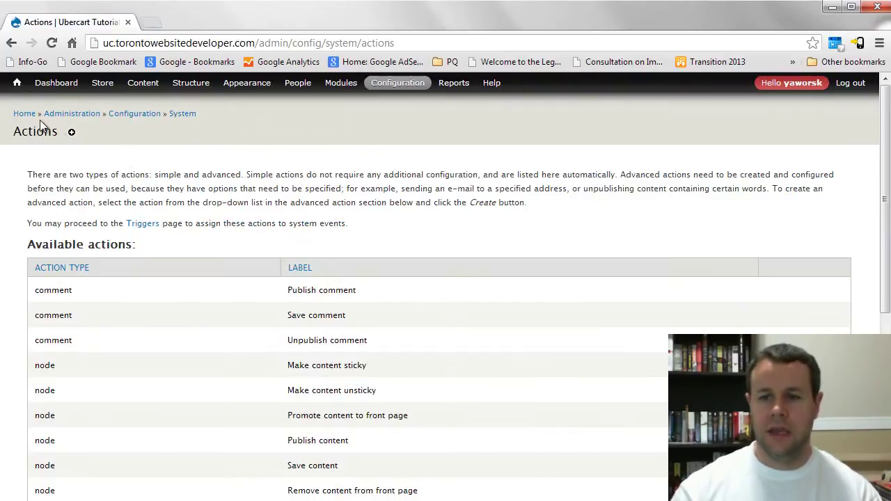
pyautogui.click(23, 113)
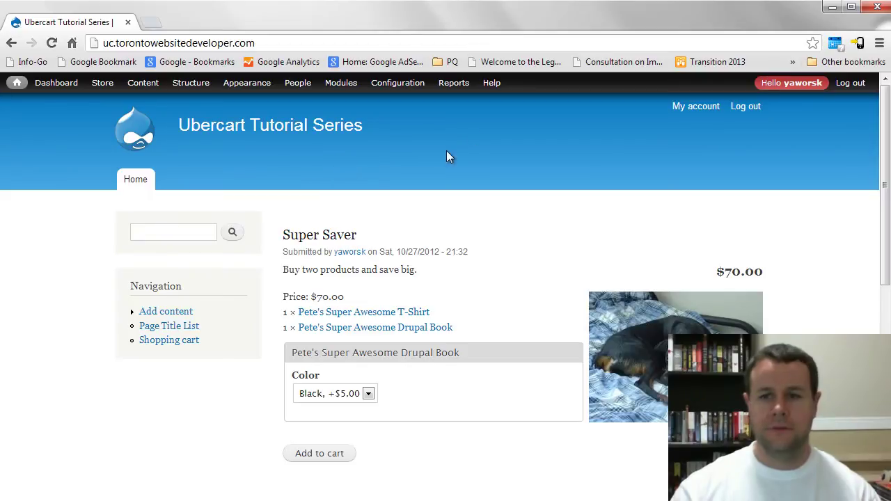
pyautogui.moveTo(299, 83)
pyautogui.moveTo(307, 117)
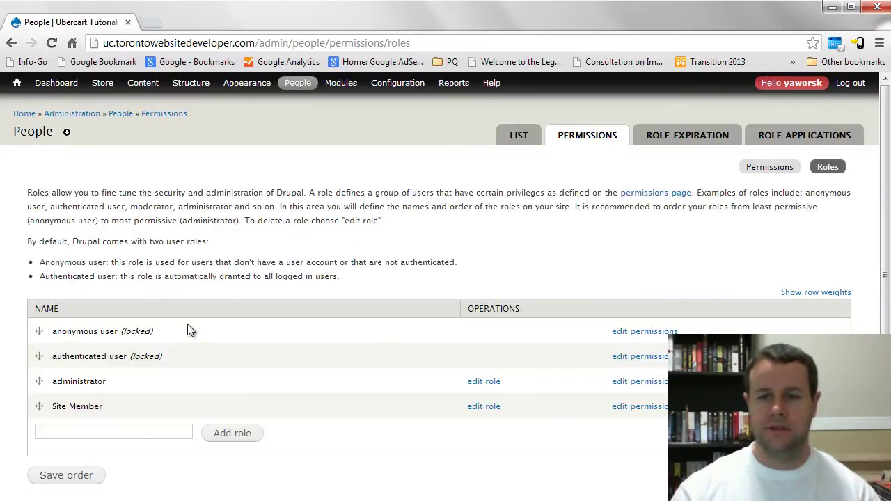
pyautogui.click(131, 431)
pyautogui.write('Af')
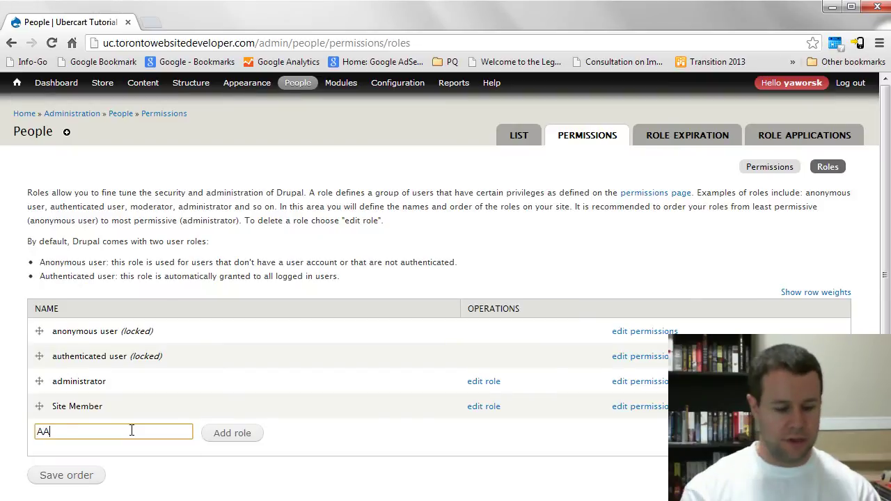
pyautogui.write('filiate')
pyautogui.click(243, 430)
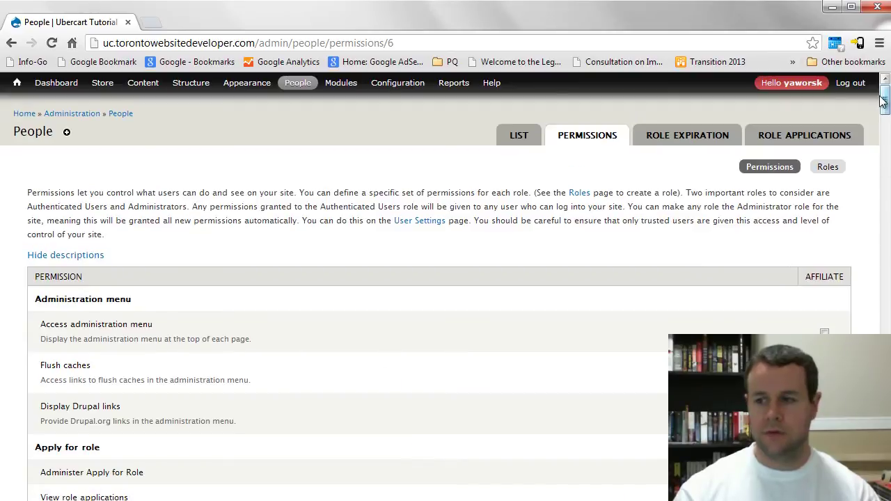
# Locate the Ubercart Affiliate v2 permissions for Affiliate and save the role's permissions.
pyautogui.moveTo(886, 102); pyautogui.dragTo(887, 389)
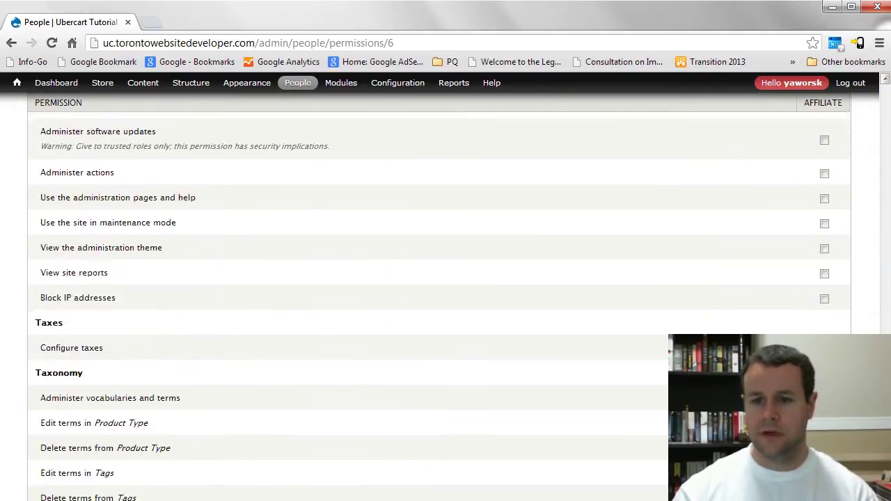
pyautogui.hotkey('ctrl', 'f')
pyautogui.write('affiliate')
pyautogui.scroll(-4, 438, 306)
pyautogui.scroll(-6, 439, 307)
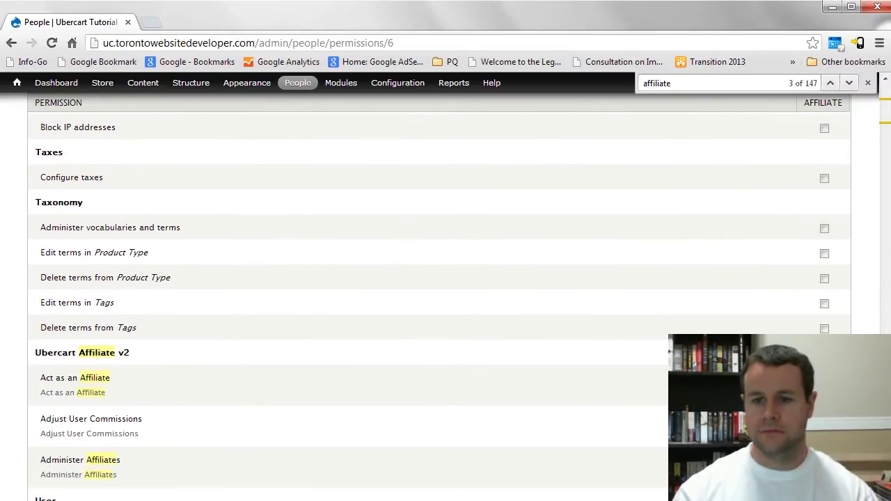
pyautogui.scroll(-9, 438, 306)
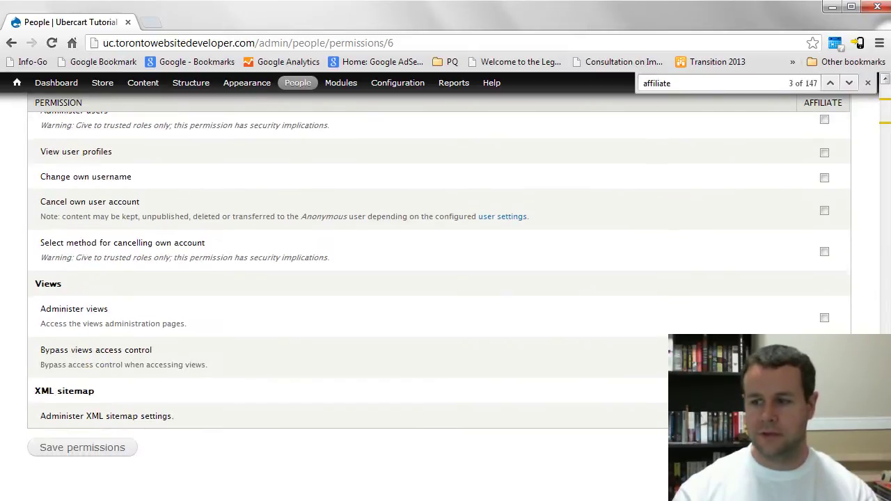
pyautogui.scroll(5, 439, 306)
pyautogui.scroll(-5, 185, 461)
pyautogui.click(102, 446)
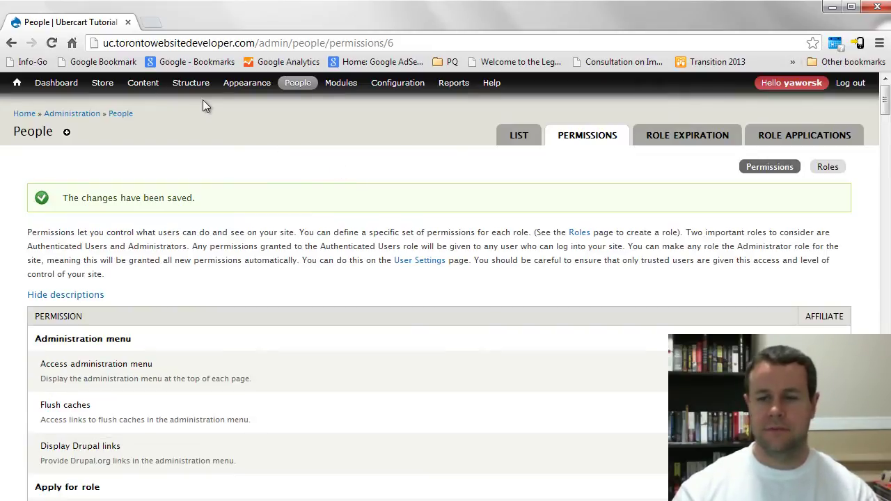
# On the Modules page, confirm Ubercart Affiliate v2 and Apply for role are enabled.
pyautogui.click(342, 84)
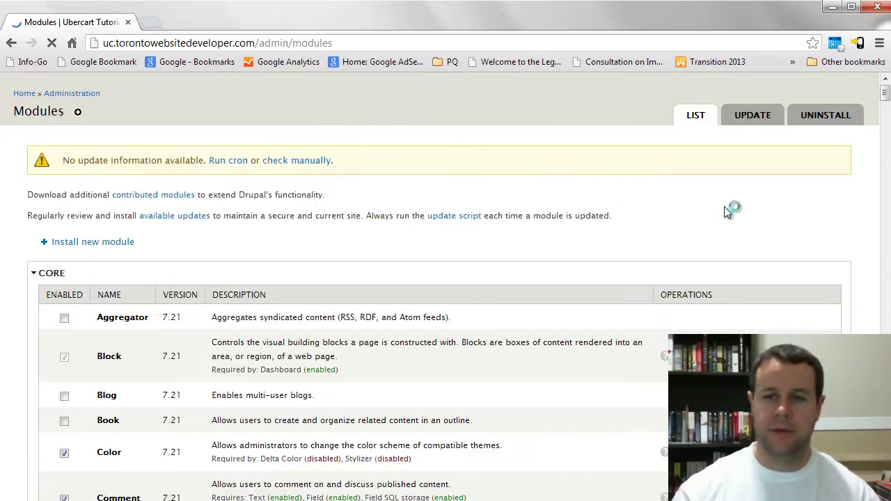
pyautogui.hotkey('ctrl', 'f')
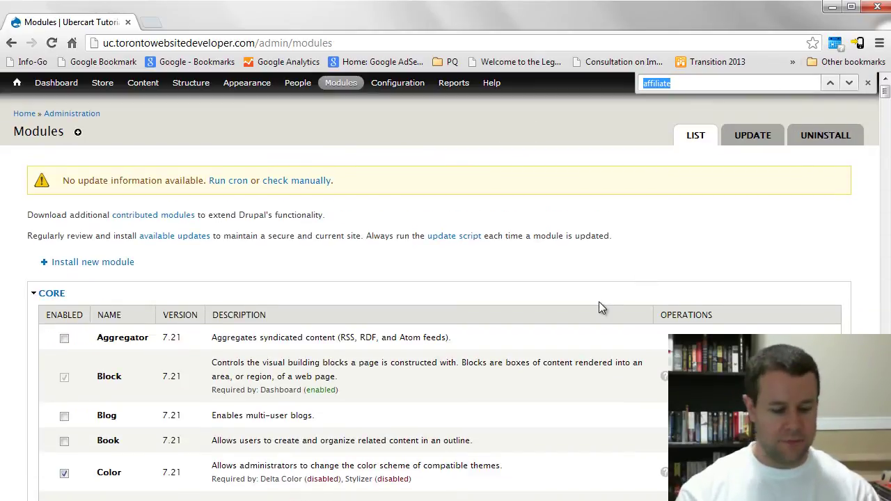
pyautogui.write('affilia')
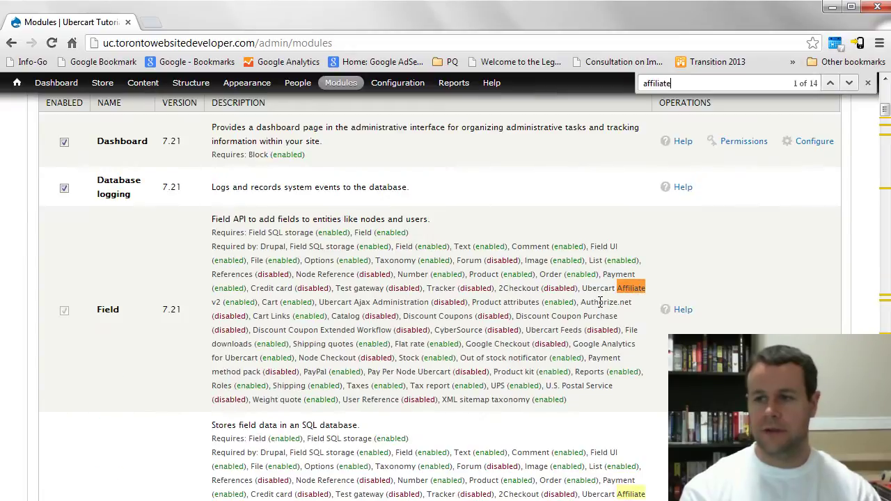
pyautogui.press('Return')
pyautogui.press('Return')
pyautogui.press('Return')
pyautogui.press('Return')
pyautogui.press('Return')
pyautogui.press('Return')
pyautogui.press('Return')
pyautogui.press('Return')
pyautogui.press('Return')
pyautogui.press('Return')
pyautogui.press('Return')
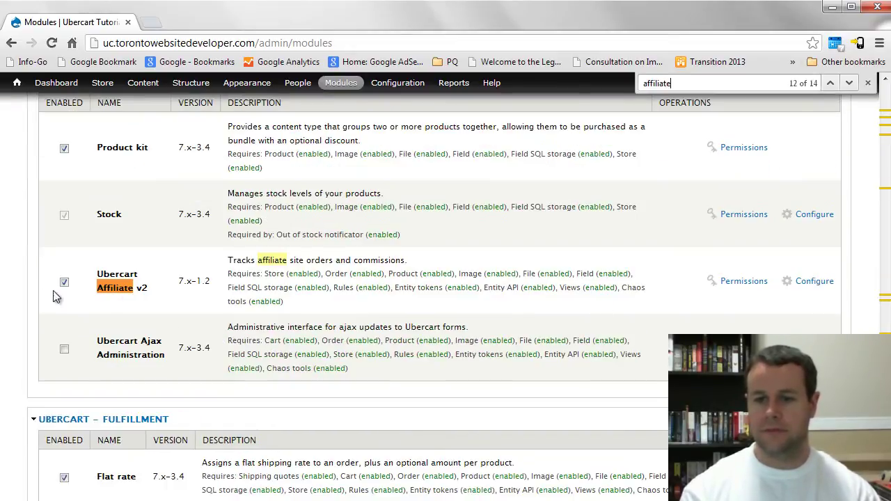
pyautogui.moveTo(672, 86); pyautogui.dragTo(584, 87)
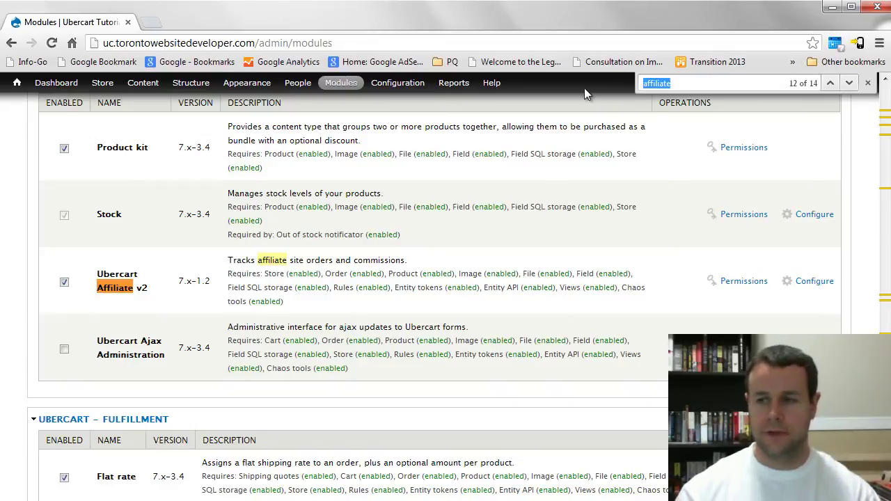
pyautogui.write('apply fo rro')
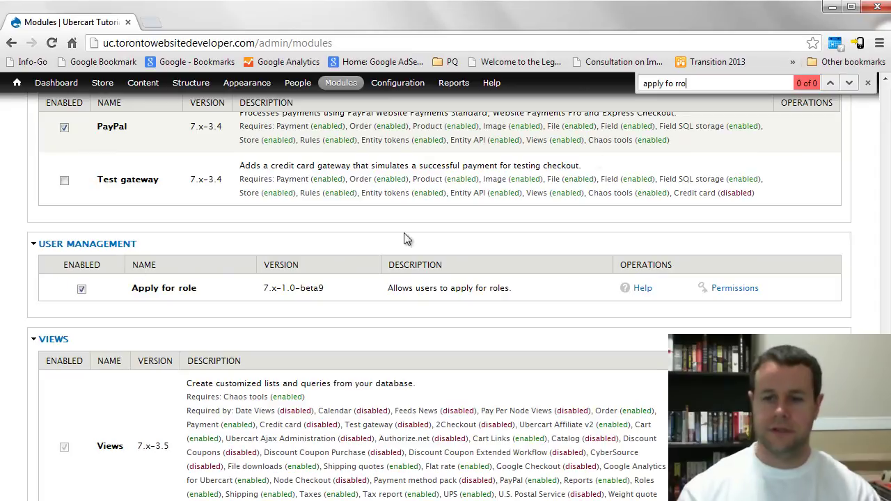
# Confirm the Profile2 module (7.x-1.3) is enabled.
pyautogui.moveTo(700, 83); pyautogui.dragTo(611, 82)
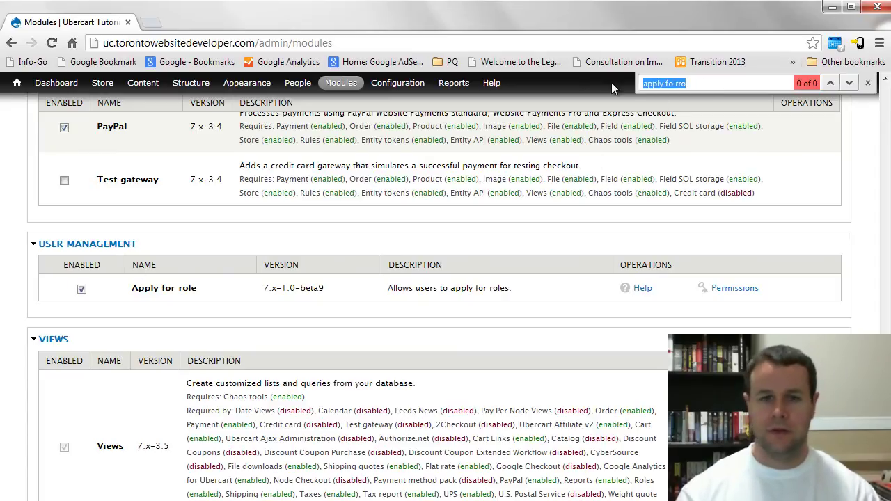
pyautogui.write('profile')
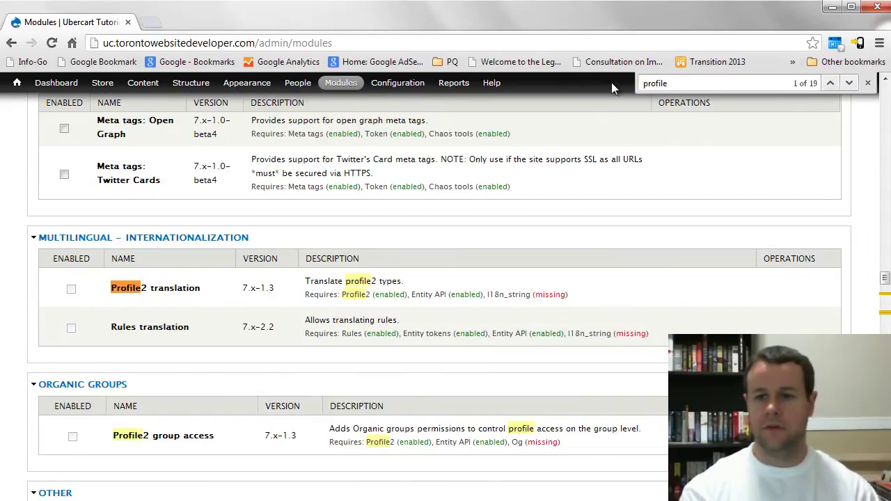
pyautogui.write(' 2')
pyautogui.press('BackSpace')
pyautogui.press('BackSpace')
pyautogui.write('2')
pyautogui.press('Return')
pyautogui.press('Return')
pyautogui.press('Return')
pyautogui.press('Return')
pyautogui.scroll(-5, 337, 284)
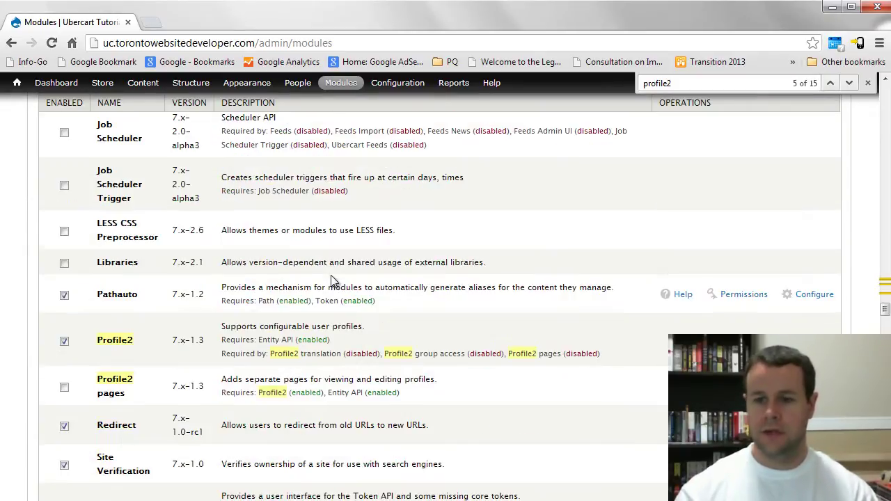
pyautogui.scroll(1, 199, 274)
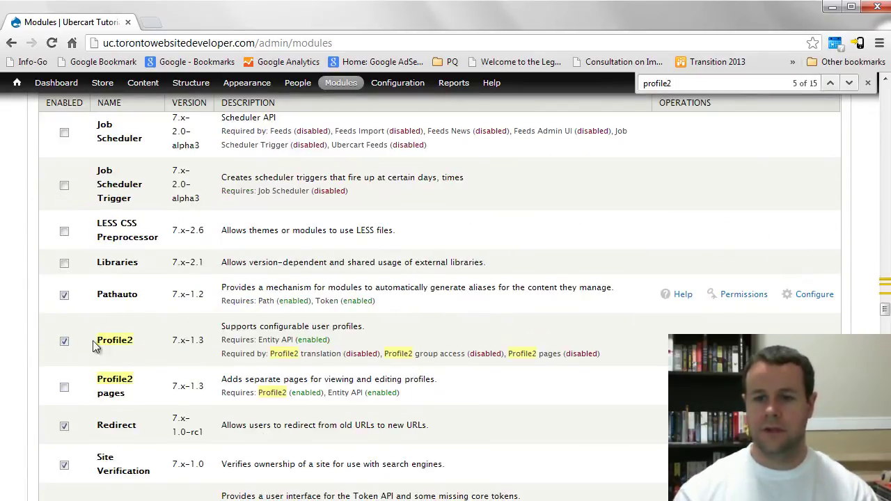
pyautogui.scroll(1, 228, 337)
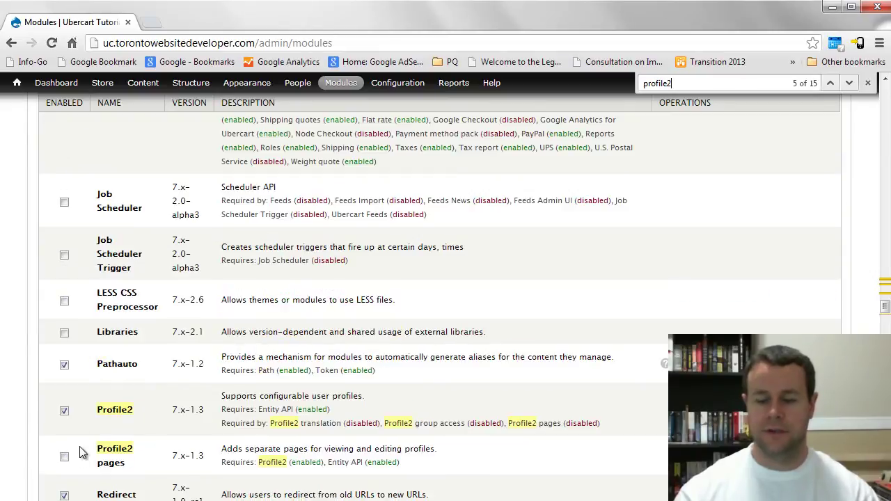
pyautogui.scroll(15, 275, 428)
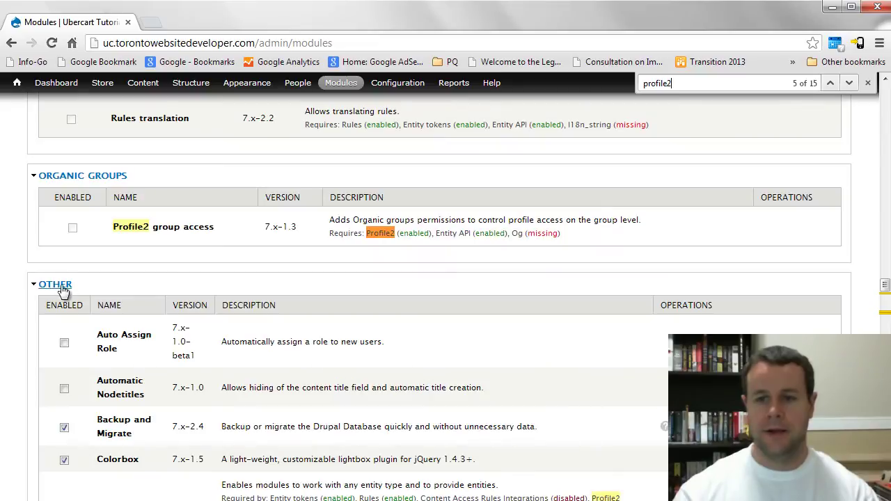
pyautogui.moveTo(670, 84); pyautogui.dragTo(598, 86)
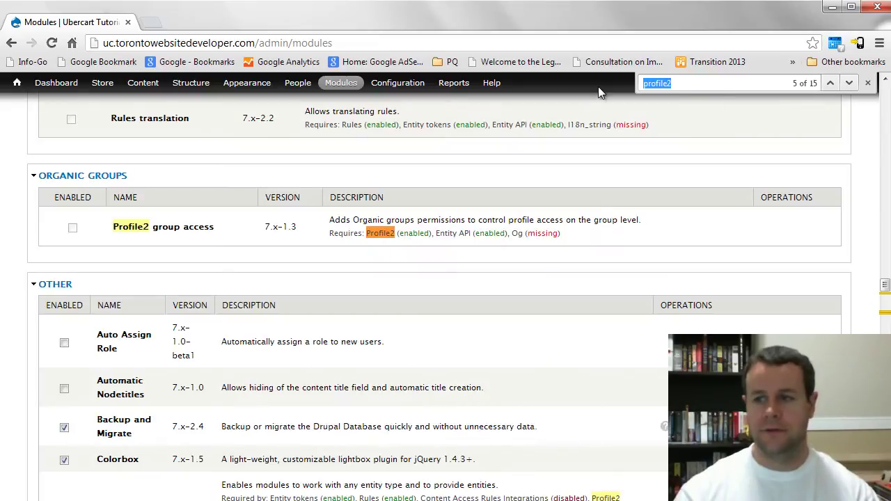
pyautogui.write('triggers')
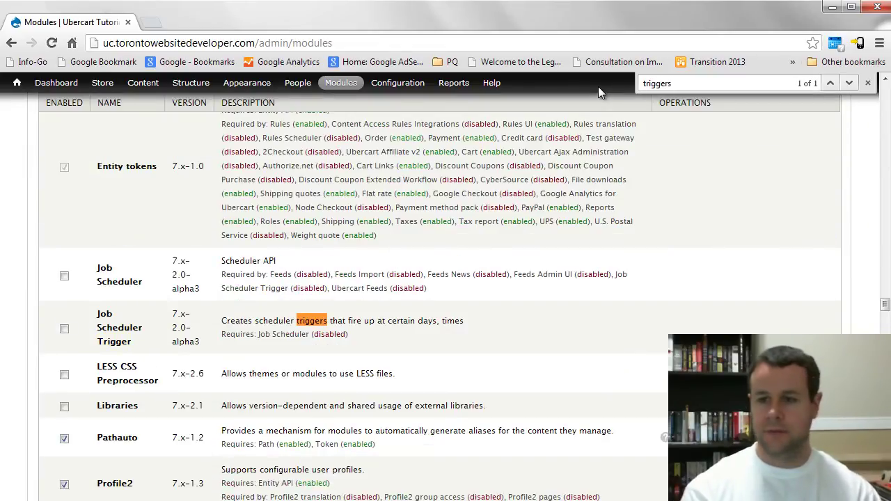
pyautogui.press('BackSpace')
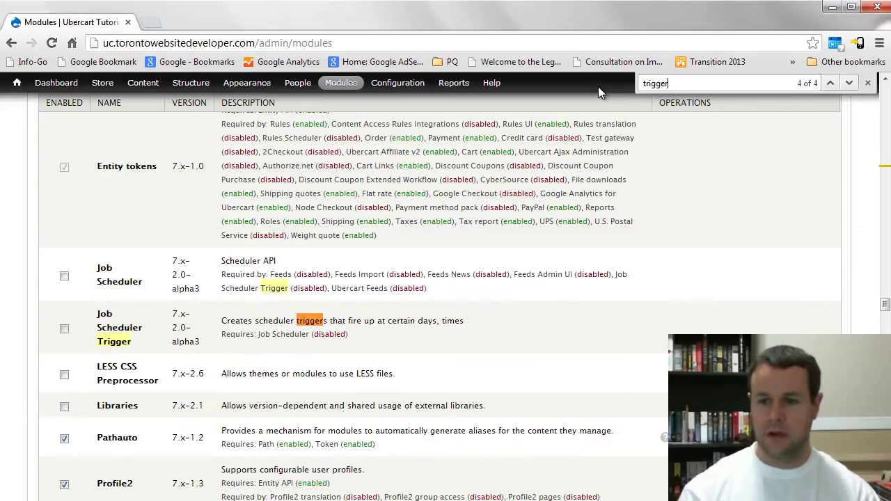
pyautogui.press('Return')
pyautogui.press('Return')
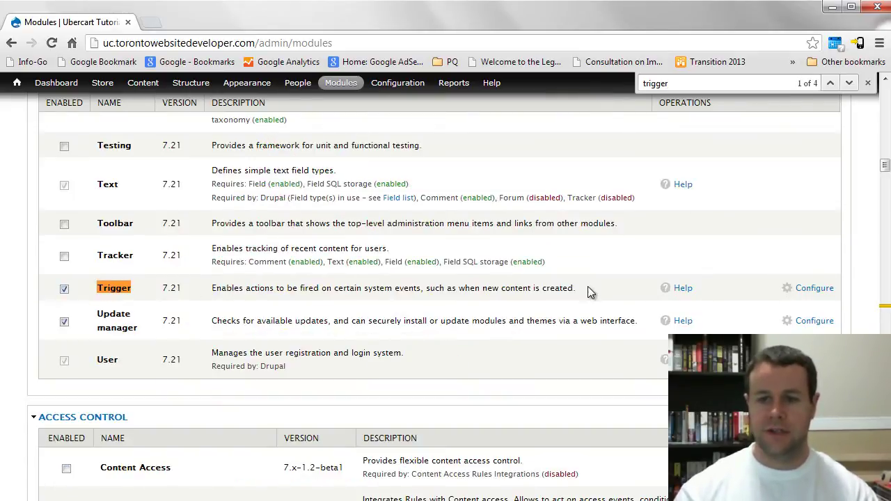
pyautogui.moveTo(468, 295); pyautogui.dragTo(208, 295)
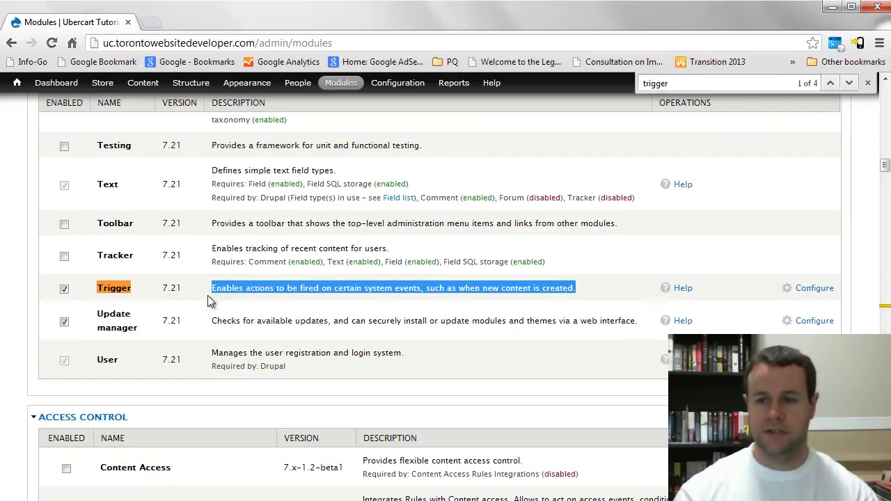
pyautogui.click(264, 293)
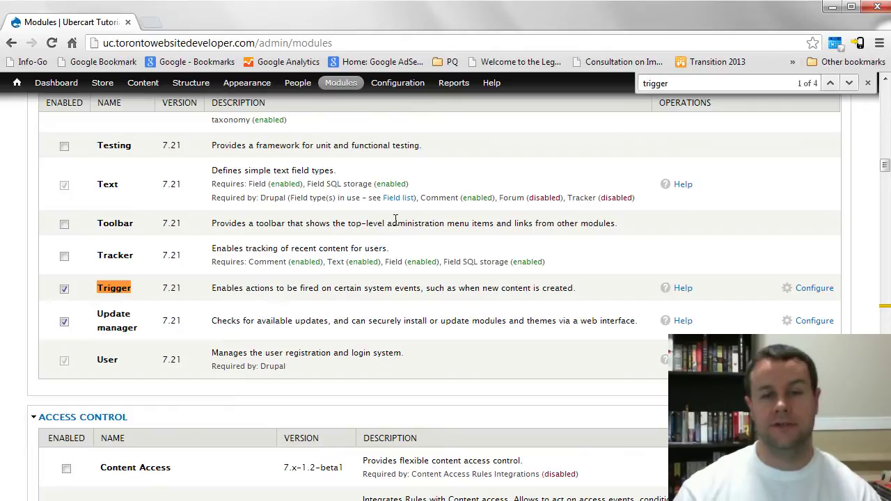
pyautogui.click(869, 84)
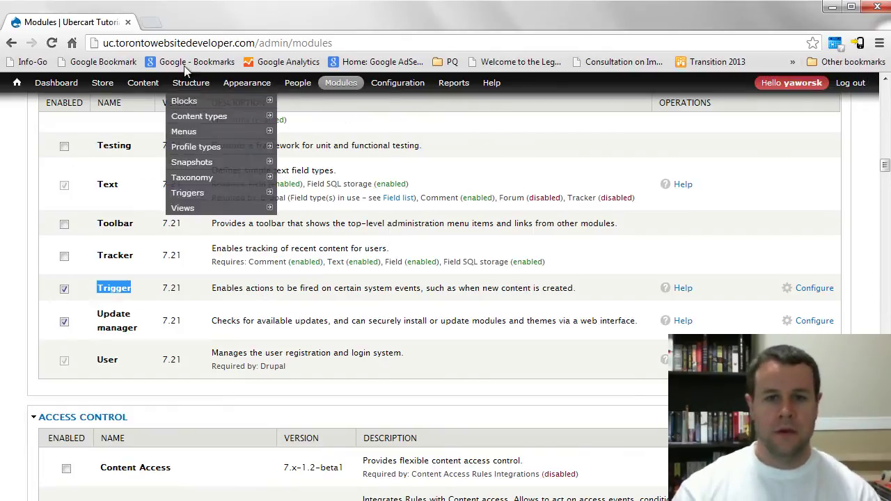
# Add and save a new profile type labelled 'Affiliate' under Structure > Profile types.
pyautogui.moveTo(884, 166); pyautogui.dragTo(883, 91)
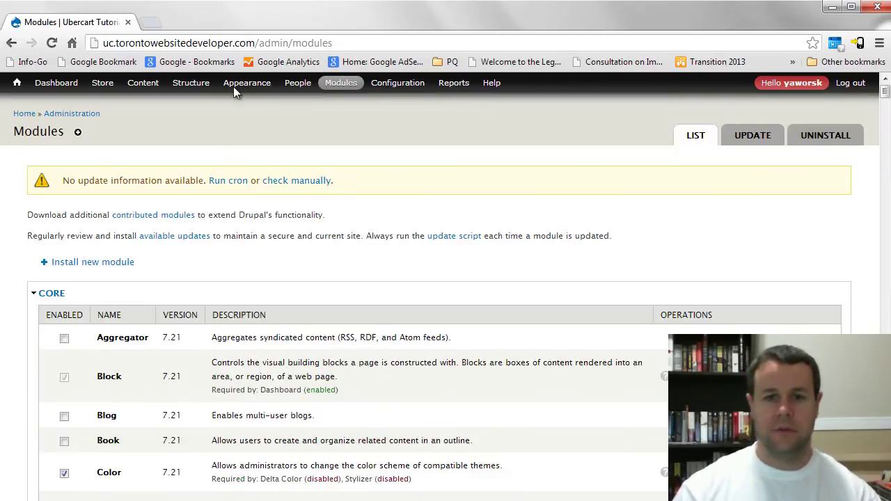
pyautogui.moveTo(191, 83)
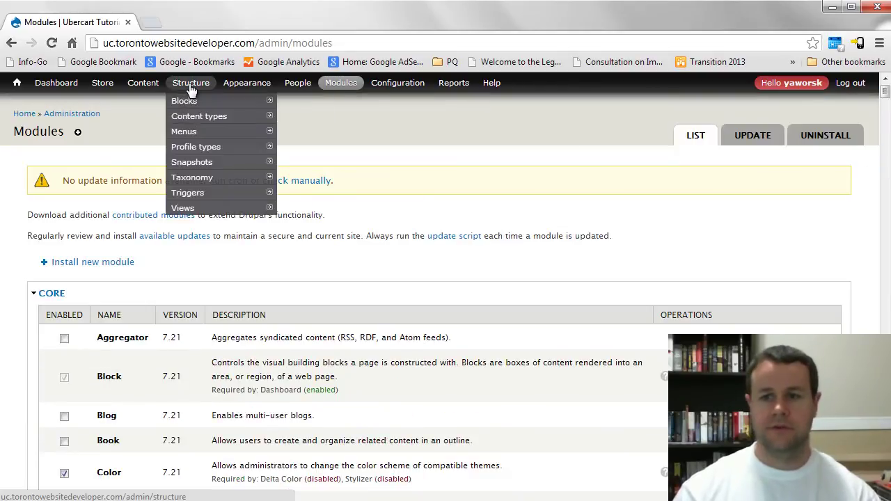
pyautogui.click(192, 147)
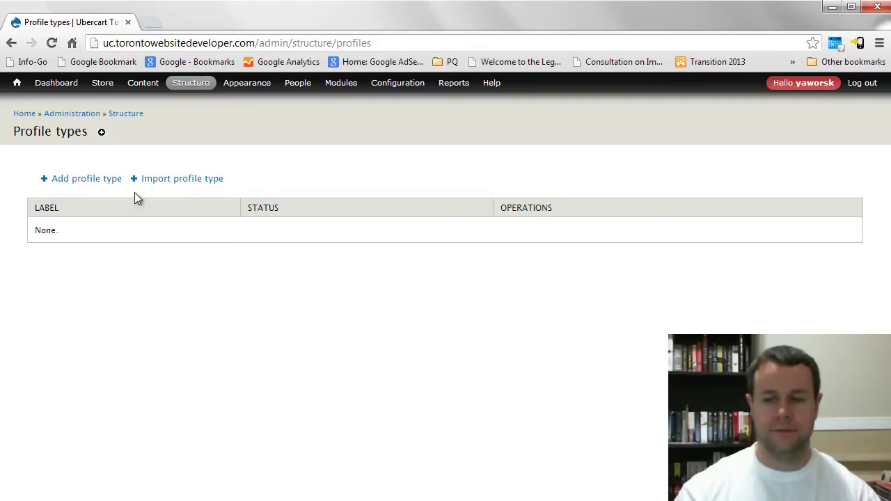
pyautogui.click(97, 186)
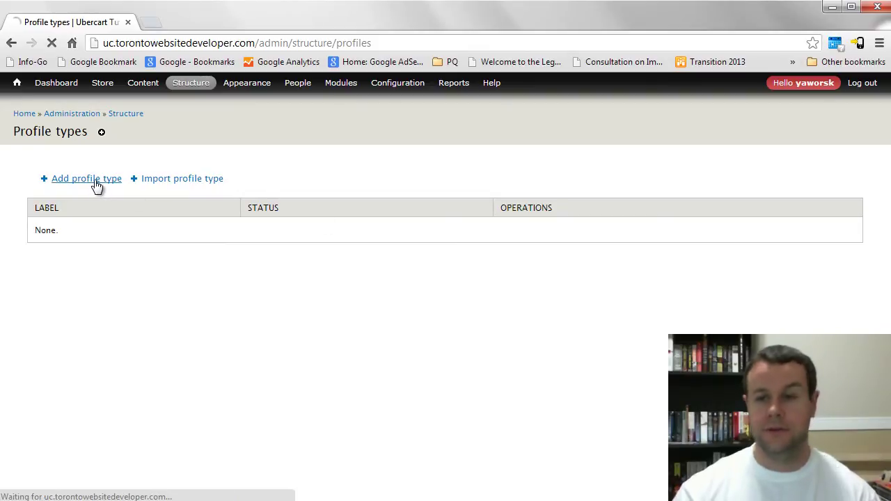
pyautogui.write('A')
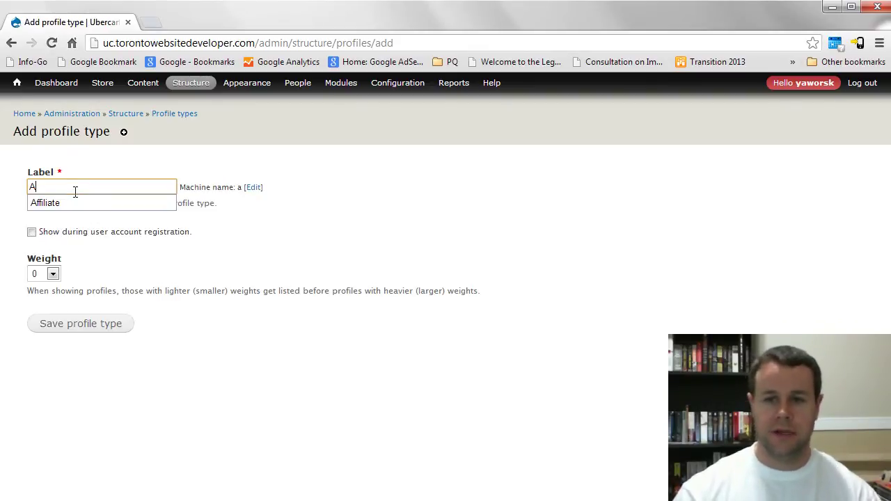
pyautogui.write('ffiliate')
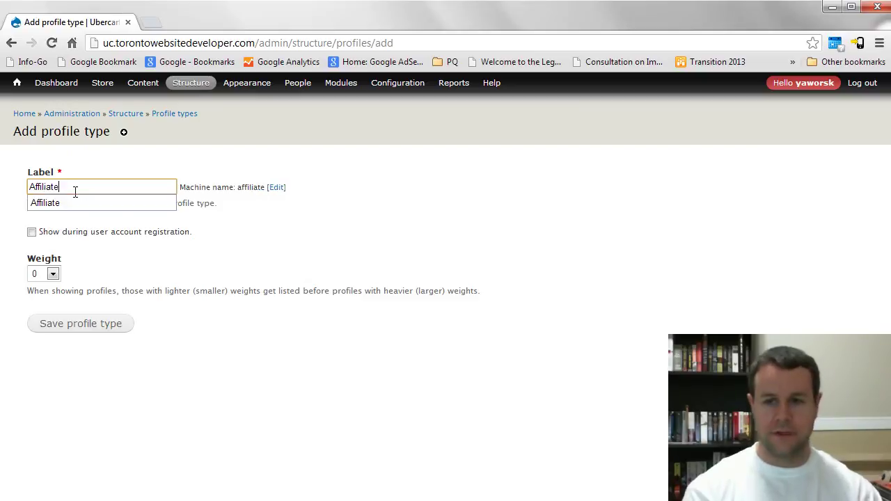
pyautogui.click(84, 324)
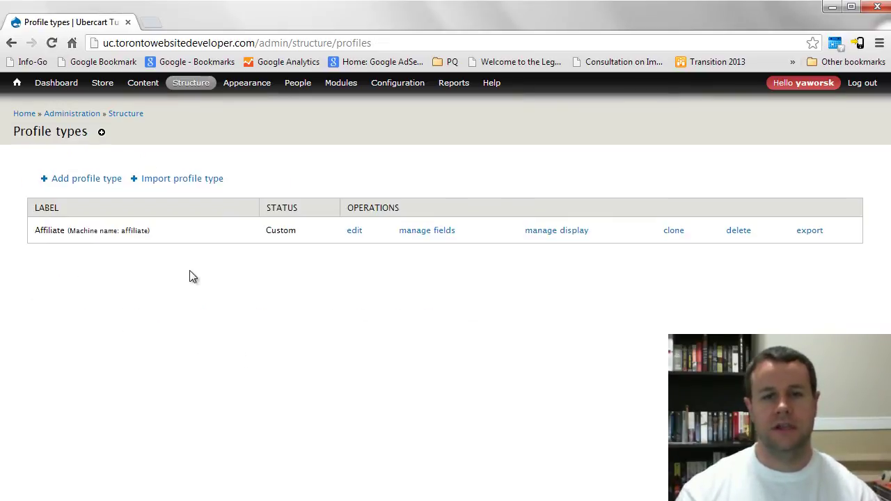
# Add a 'Paypal Address' field of type Email to the Affiliate profile type.
pyautogui.click(437, 234)
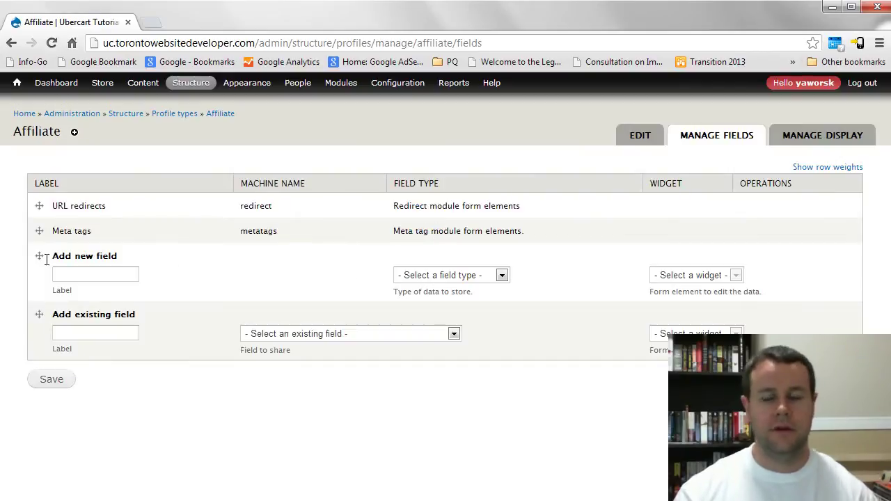
pyautogui.click(79, 274)
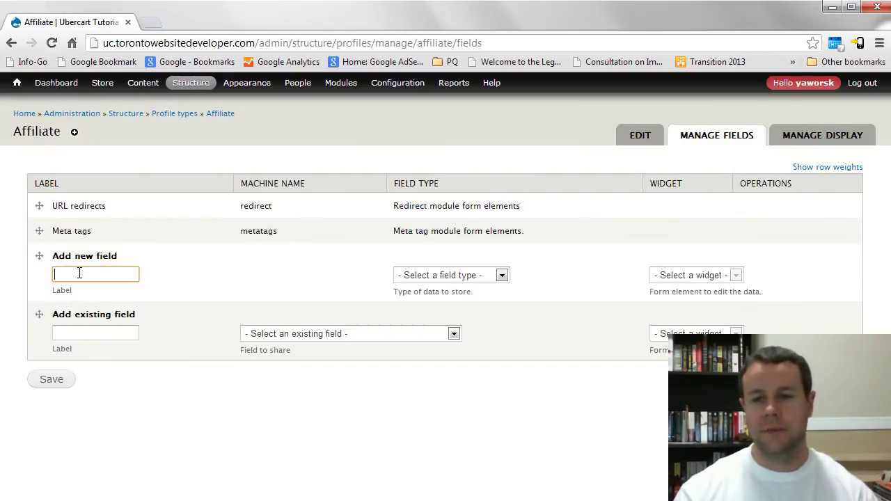
pyautogui.write('Pay')
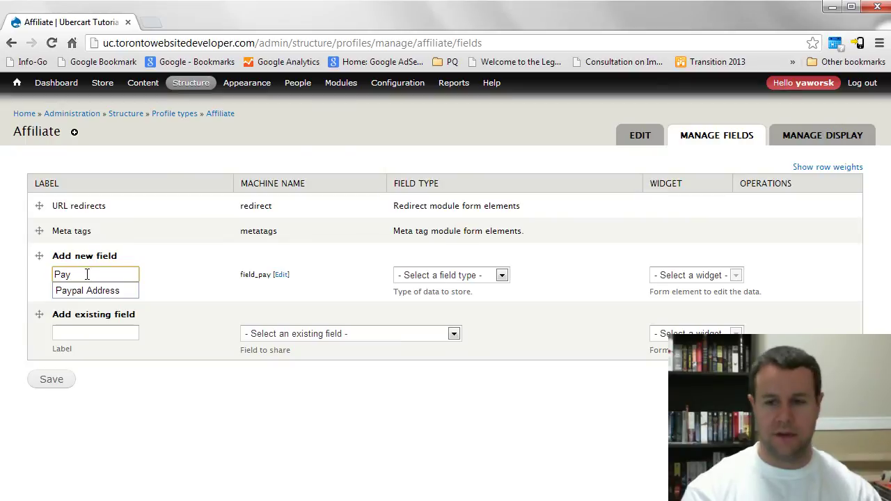
pyautogui.press('Return')
pyautogui.click(424, 276)
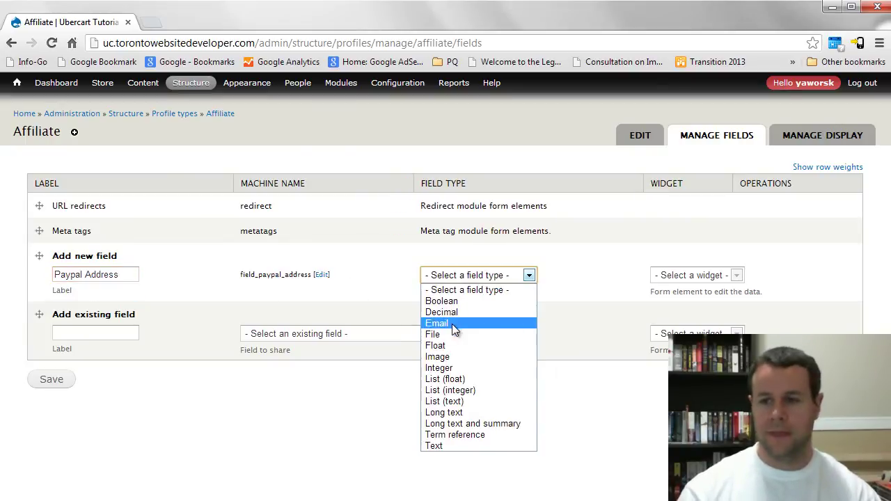
pyautogui.press('Escape')
pyautogui.press('e')
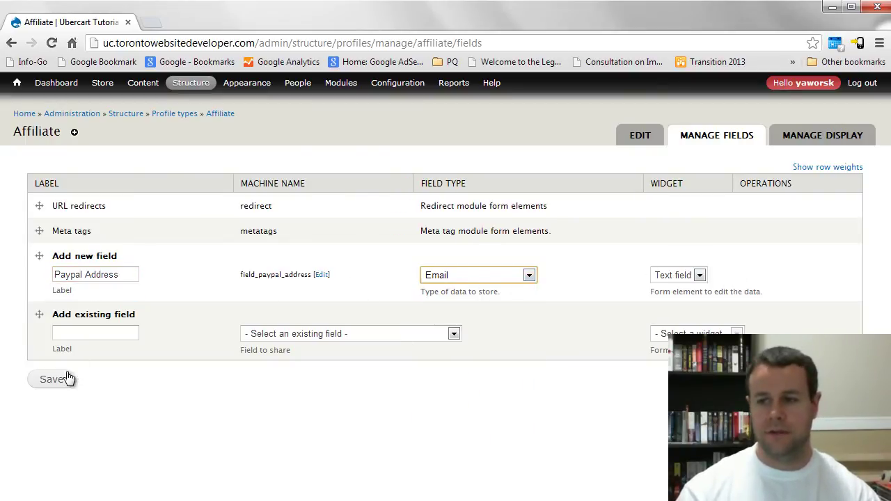
pyautogui.click(62, 380)
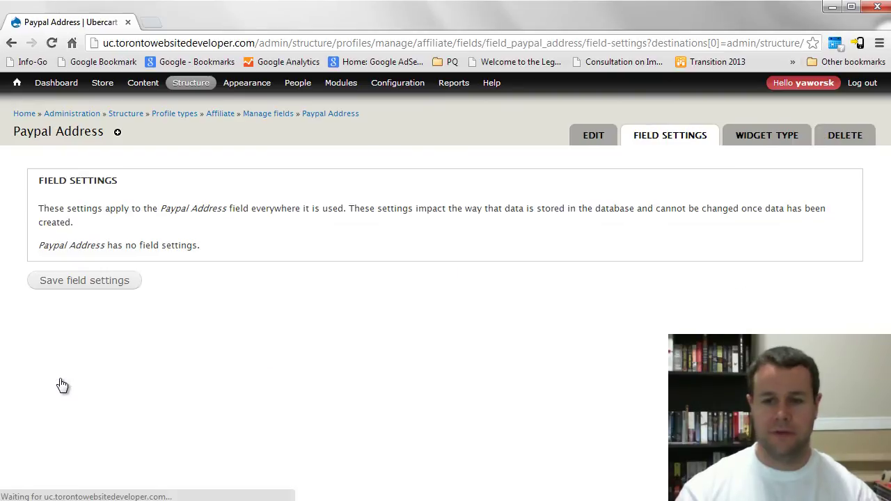
# Save the Paypal Address field settings, making it required and its content private.
pyautogui.click(79, 289)
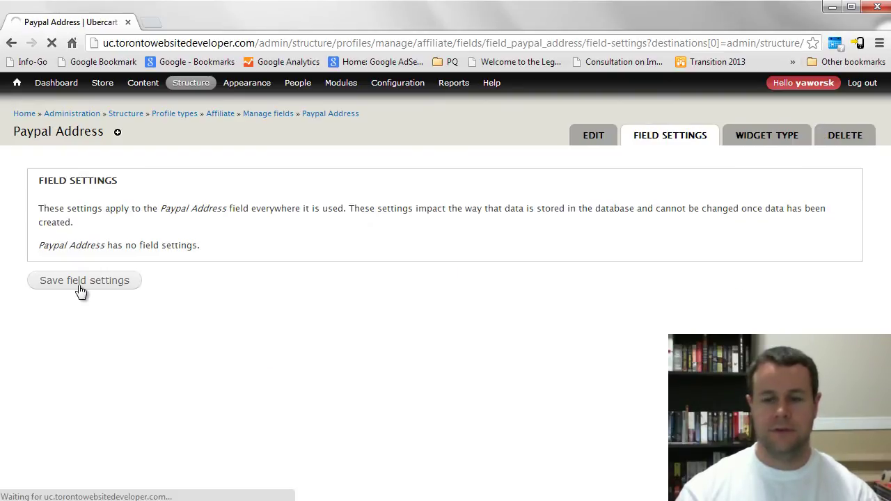
pyautogui.click(44, 302)
pyautogui.scroll(-6, 188, 323)
pyautogui.click(89, 451)
pyautogui.click(44, 394)
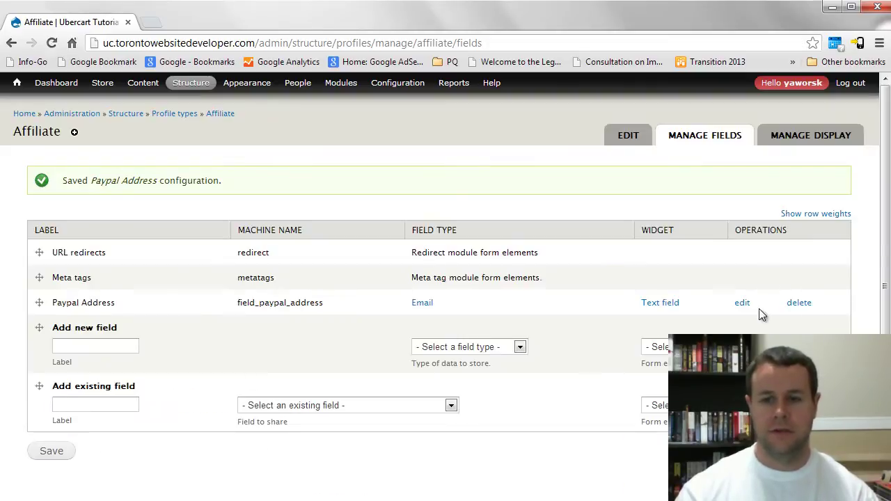
pyautogui.click(742, 304)
pyautogui.scroll(-5, 158, 323)
pyautogui.click(43, 393)
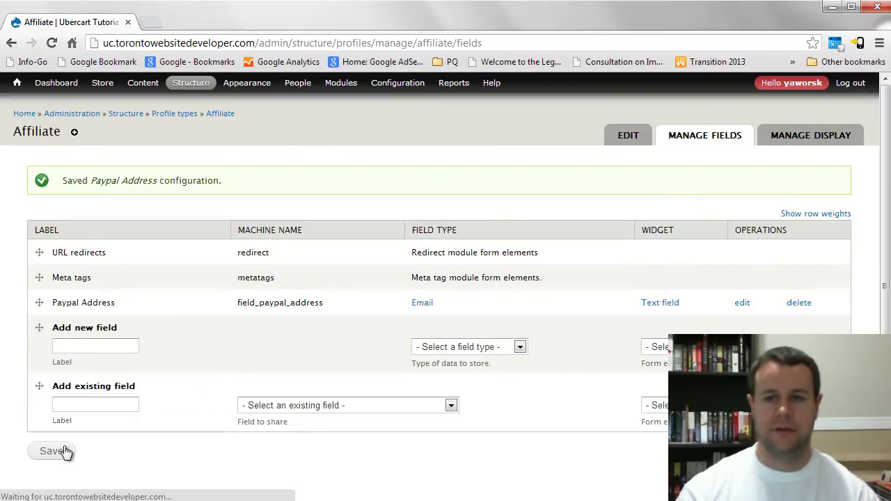
# Add a required 'First Name' Text field (255 characters) to the Affiliate profile type.
pyautogui.click(66, 345)
pyautogui.write('First')
pyautogui.press('Down')
pyautogui.press('Return')
pyautogui.click(526, 347)
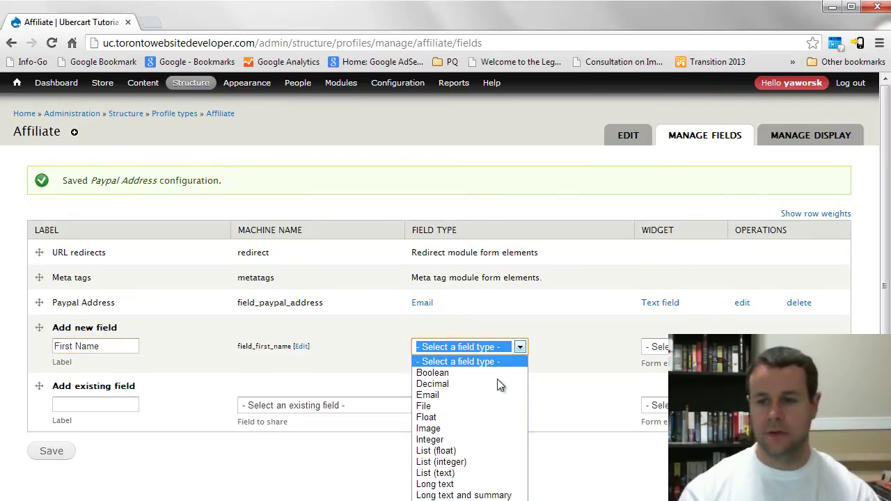
pyautogui.click(463, 500)
pyautogui.click(66, 453)
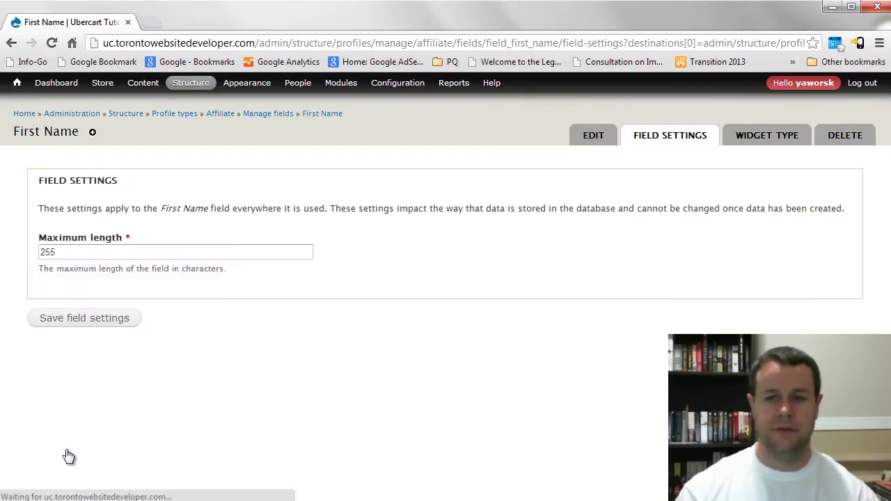
pyautogui.click(105, 318)
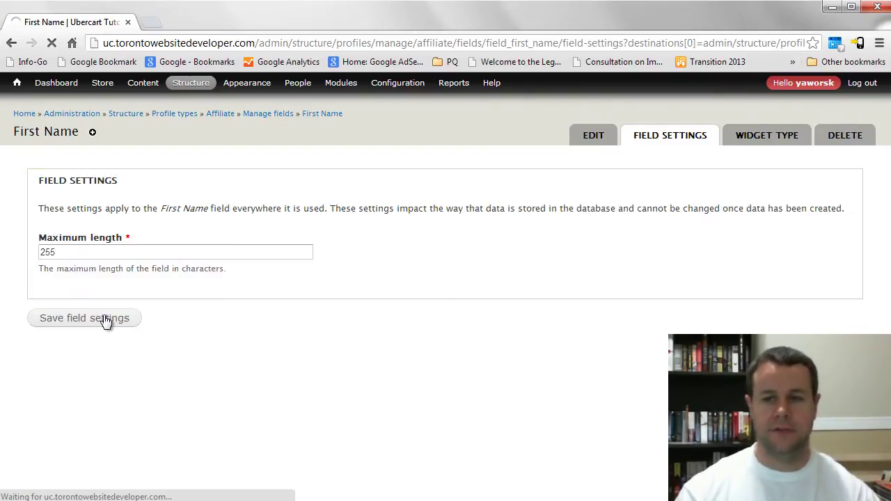
pyautogui.click(73, 310)
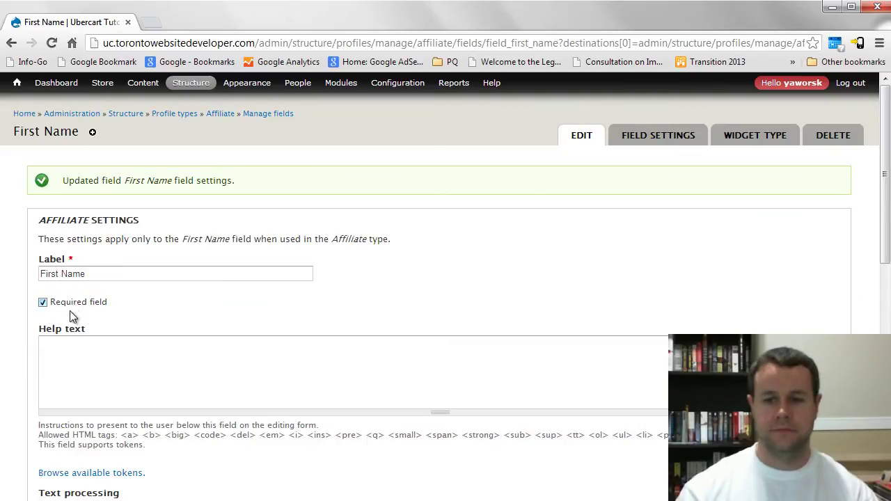
pyautogui.scroll(-10, 73, 309)
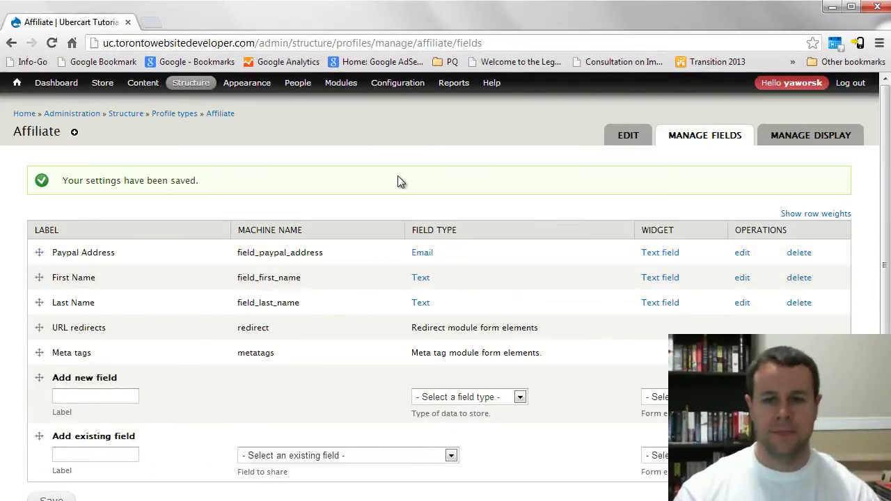
# In Apply for role settings, make Affiliate an applicable role and save, allowing application messages.
pyautogui.moveTo(400, 86)
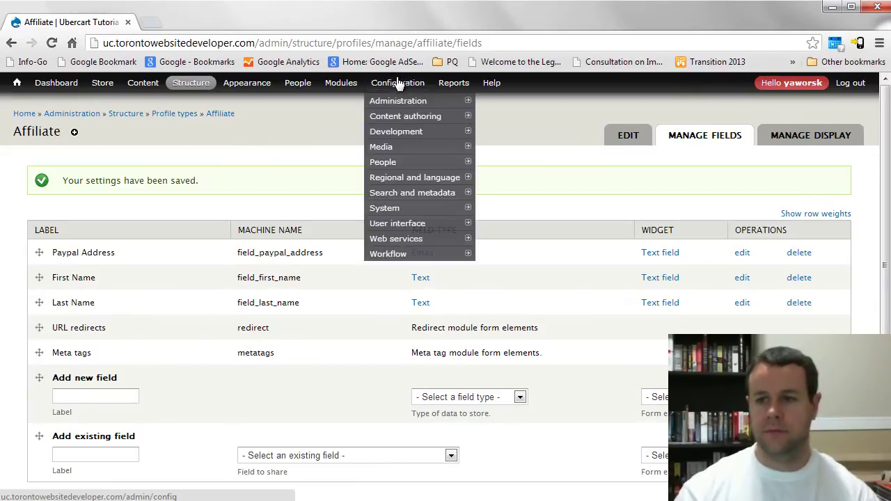
pyautogui.moveTo(388, 163)
pyautogui.click(495, 184)
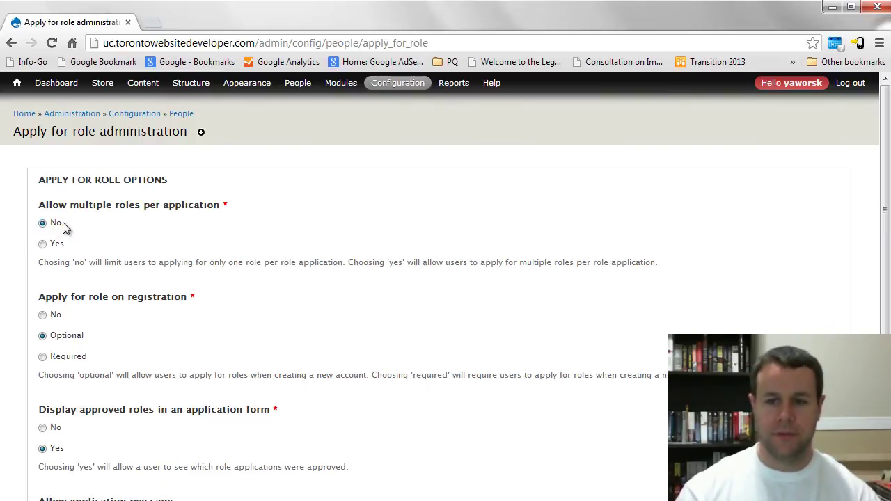
pyautogui.scroll(-1, 146, 257)
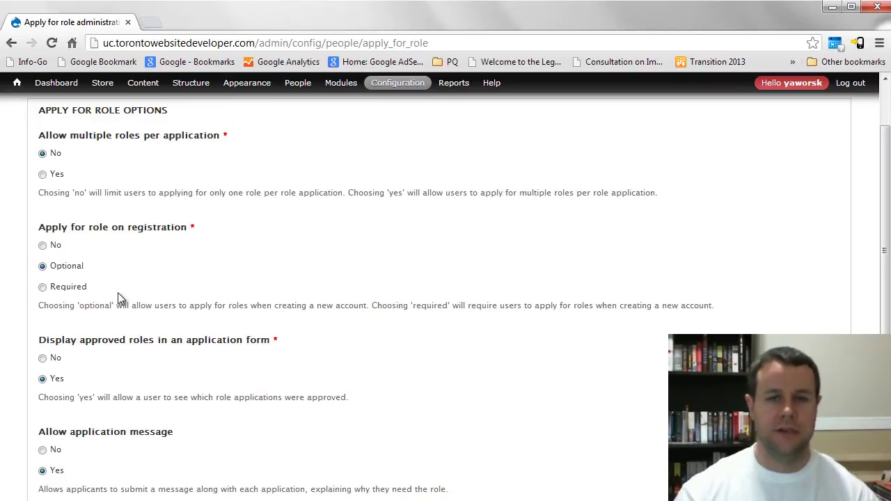
pyautogui.scroll(-1, 125, 293)
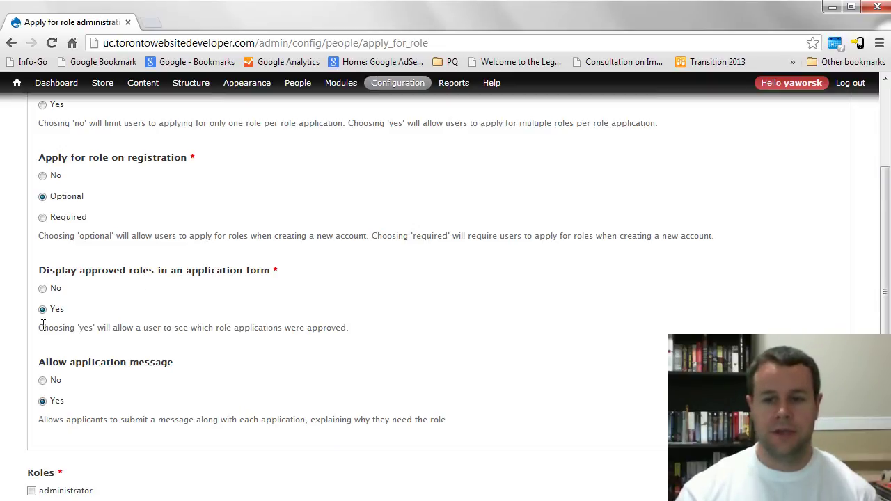
pyautogui.scroll(-1, 140, 338)
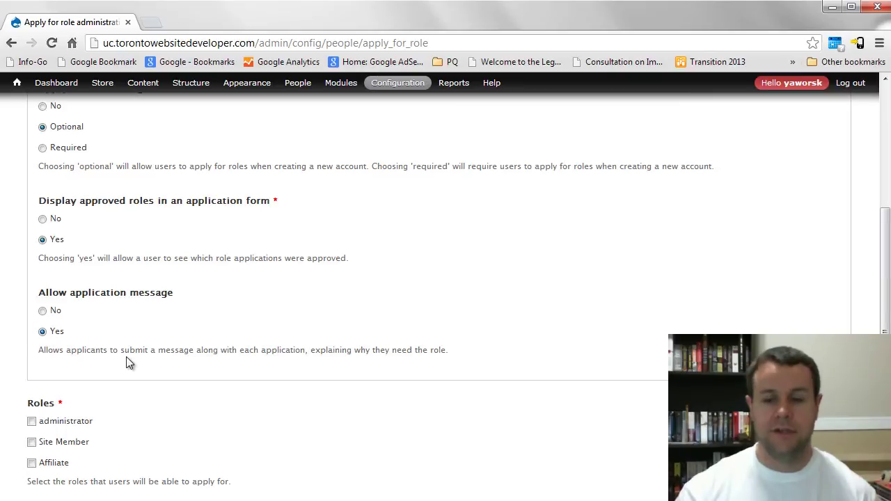
pyautogui.scroll(-1, 83, 375)
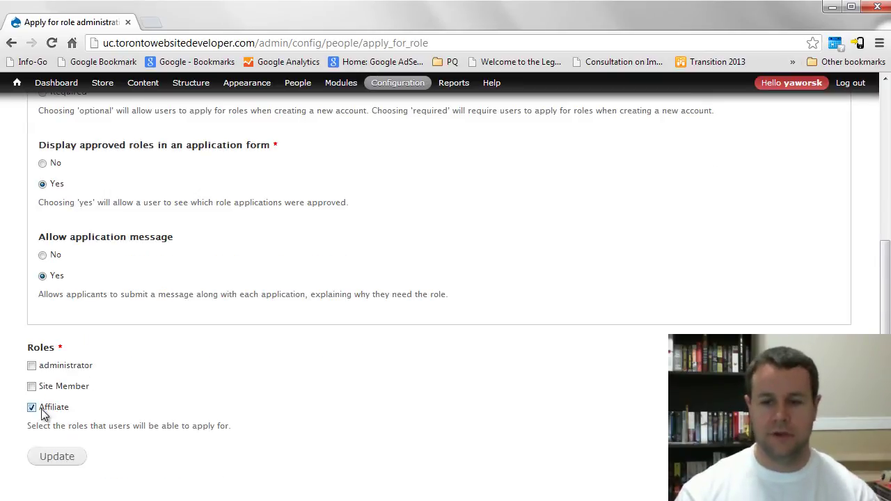
pyautogui.click(73, 458)
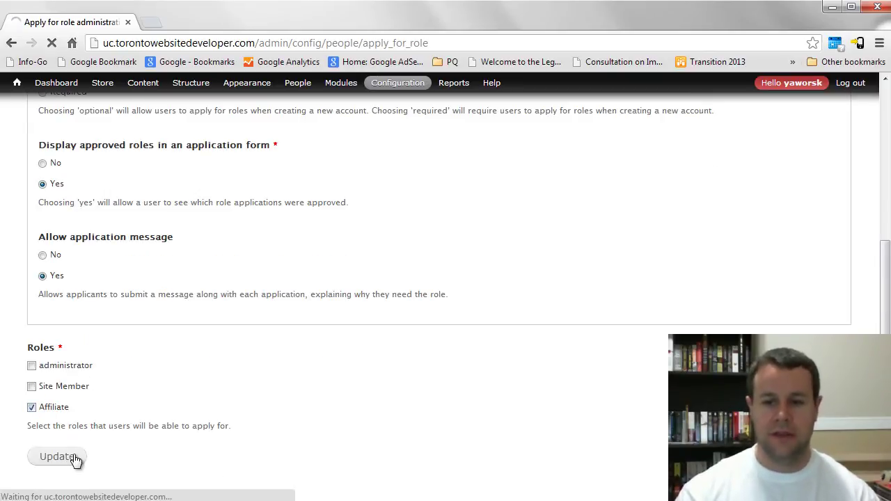
pyautogui.scroll(-5, 160, 361)
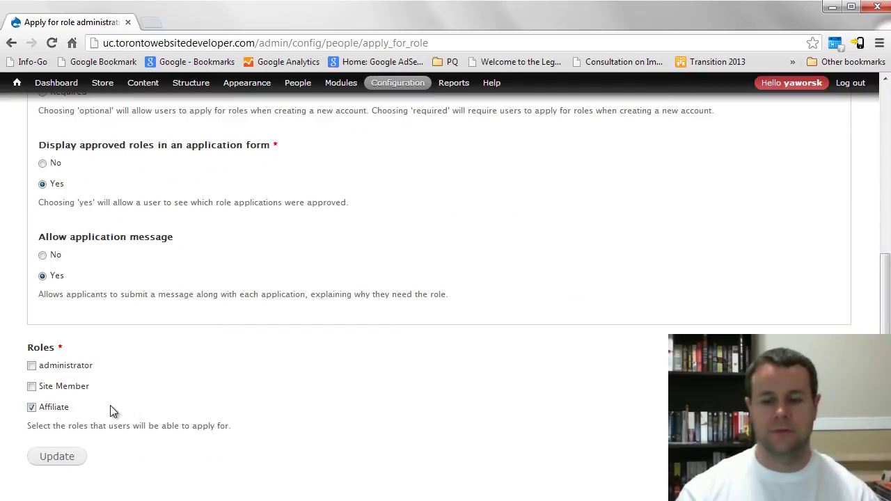
pyautogui.scroll(5, 417, 414)
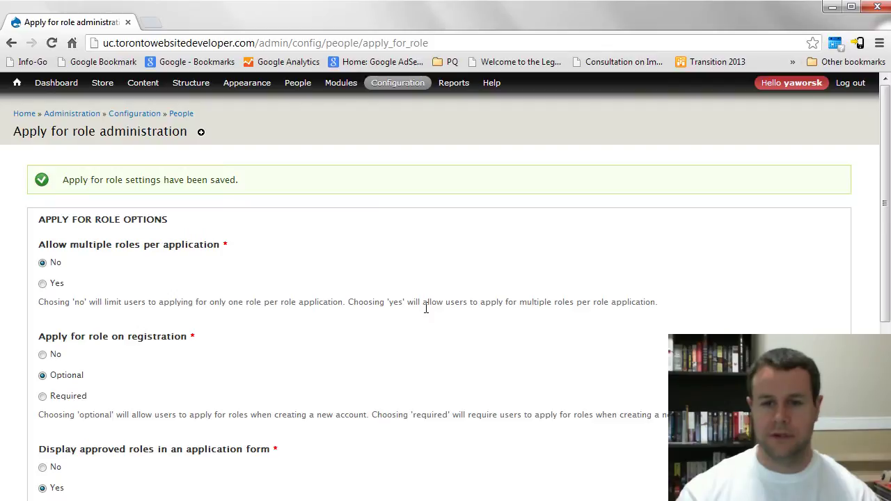
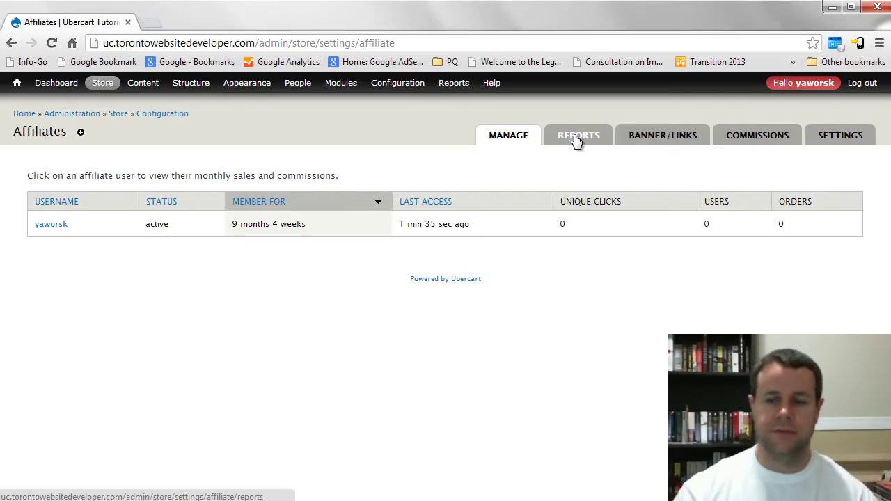
# Review the banner and text link template fields on Banner/Links, then bring up the Commissions settings.
pyautogui.click(660, 139)
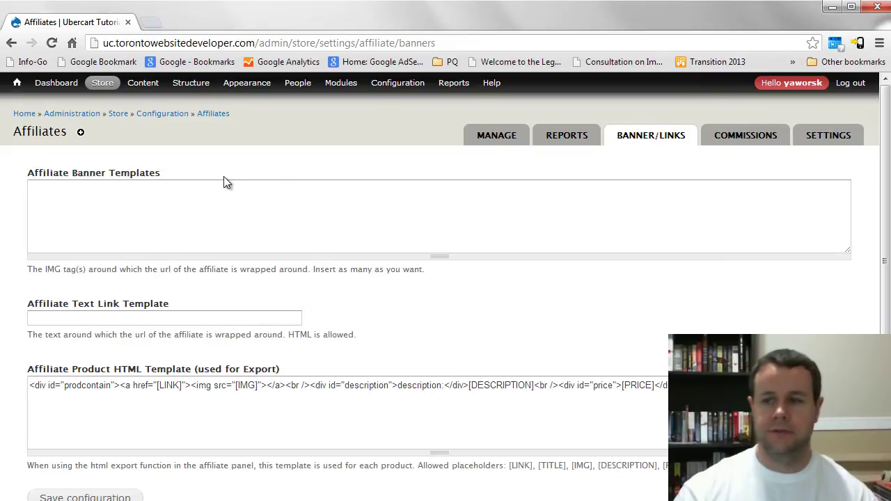
pyautogui.moveTo(161, 173); pyautogui.dragTo(30, 174)
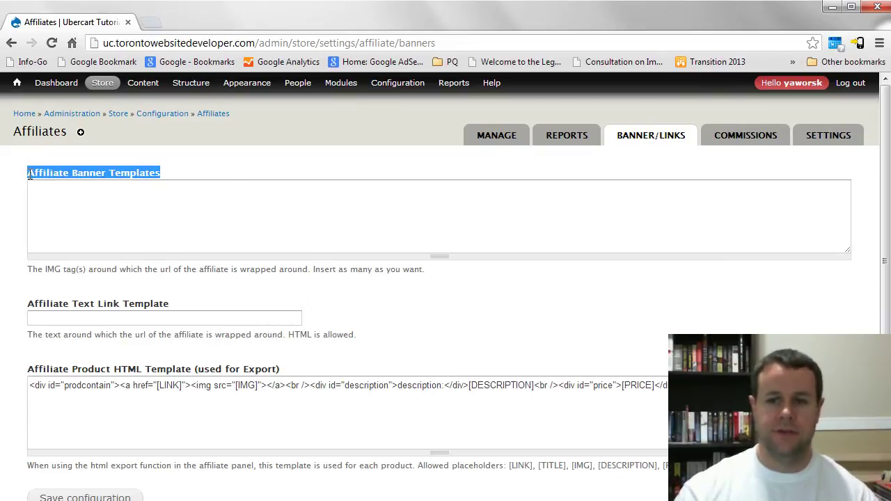
pyautogui.click(110, 217)
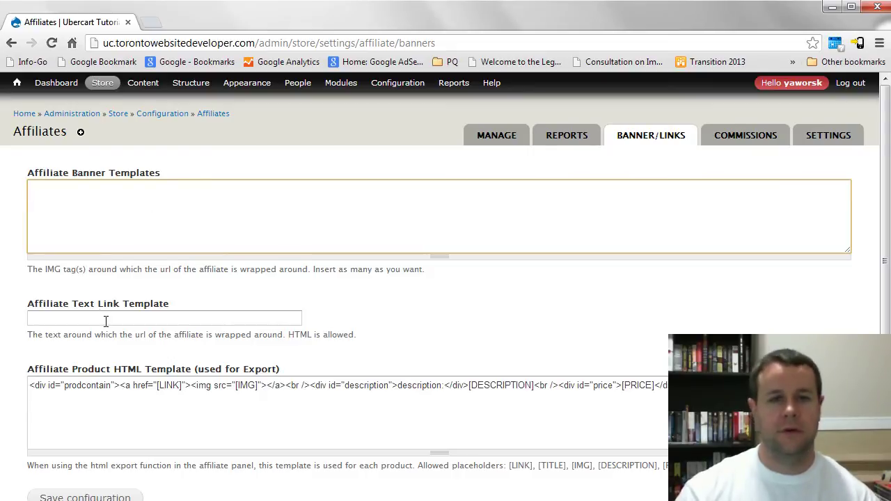
pyautogui.moveTo(46, 307); pyautogui.dragTo(159, 307)
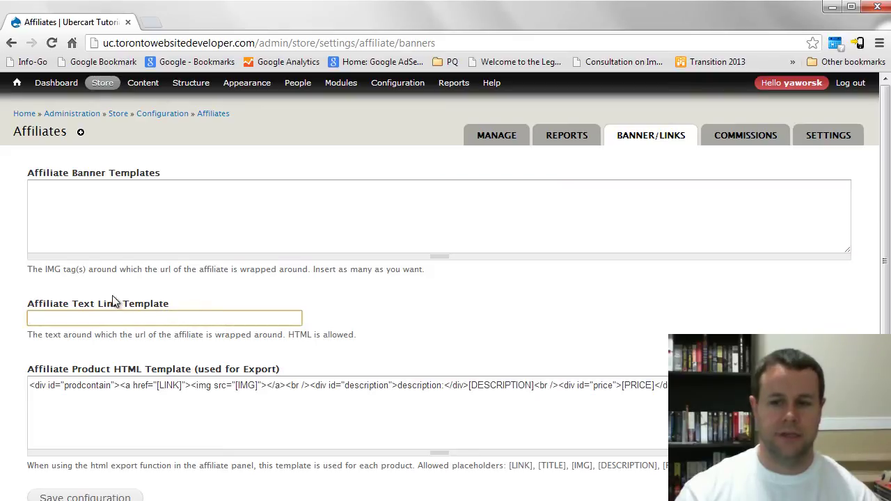
pyautogui.click(768, 141)
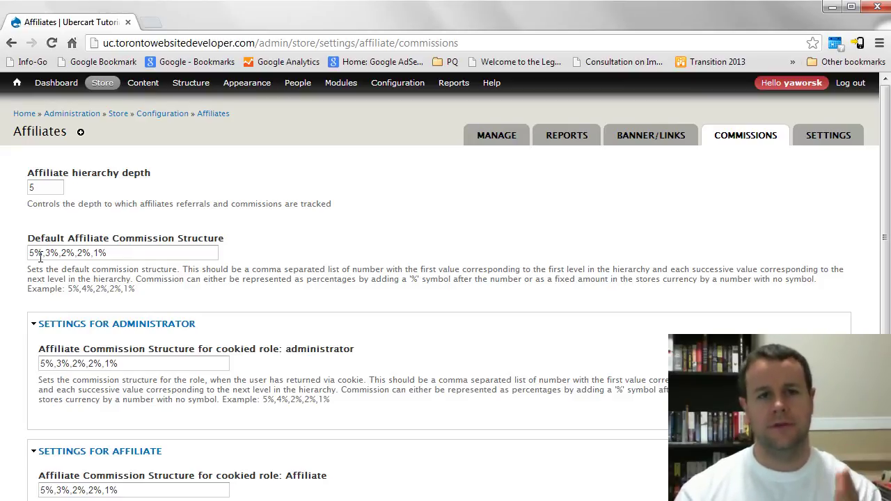
# Look over the commission settings (depth 5, 5%,3%,2%,2%,1%), then switch to the general Settings page.
pyautogui.scroll(-1, 329, 354)
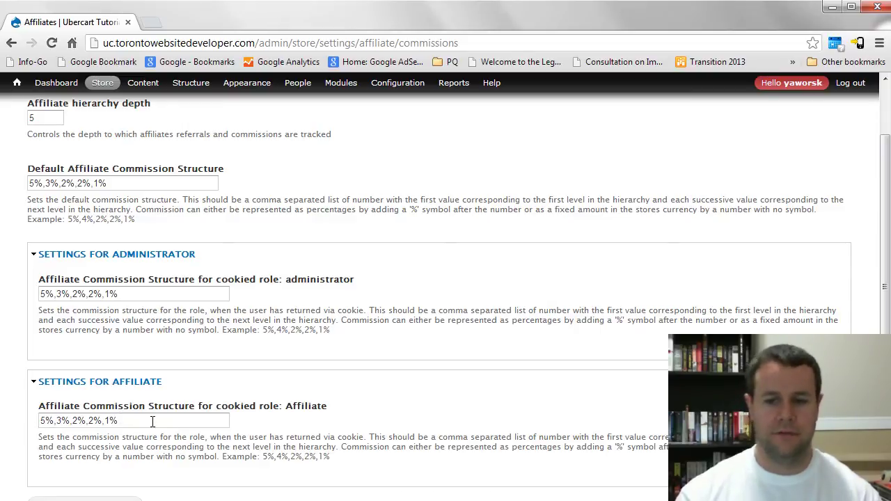
pyautogui.scroll(-1, 233, 412)
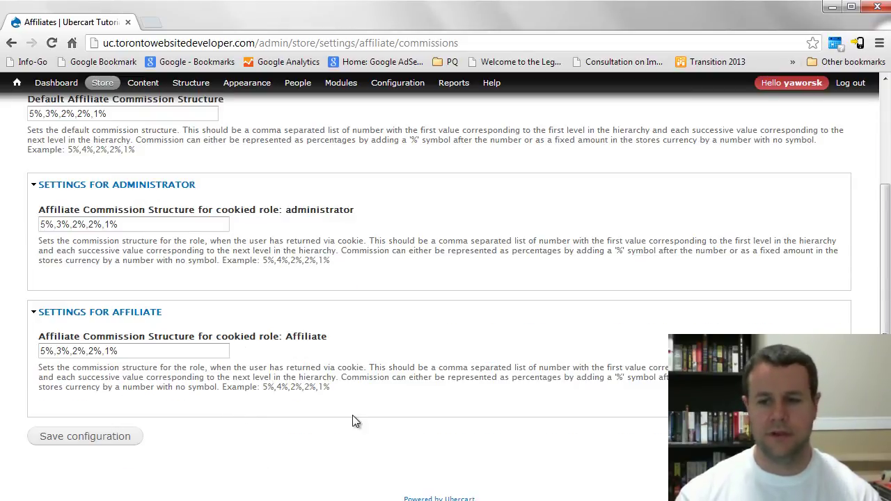
pyautogui.scroll(2, 357, 421)
pyautogui.click(840, 135)
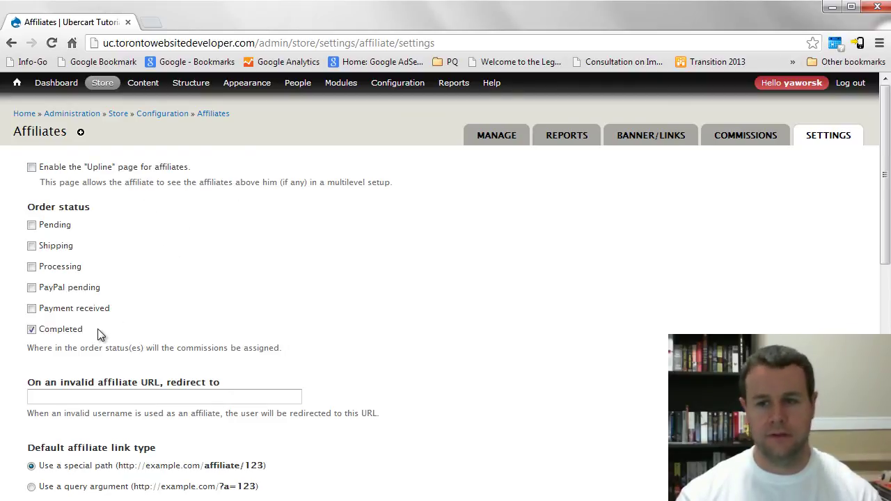
pyautogui.moveTo(25, 207); pyautogui.dragTo(89, 210)
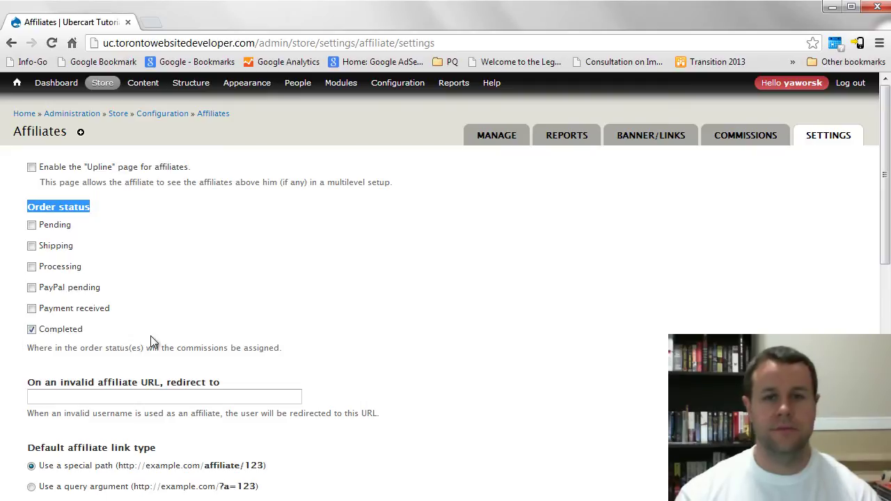
pyautogui.scroll(-1, 358, 333)
pyautogui.scroll(-1, 357, 335)
pyautogui.click(81, 262)
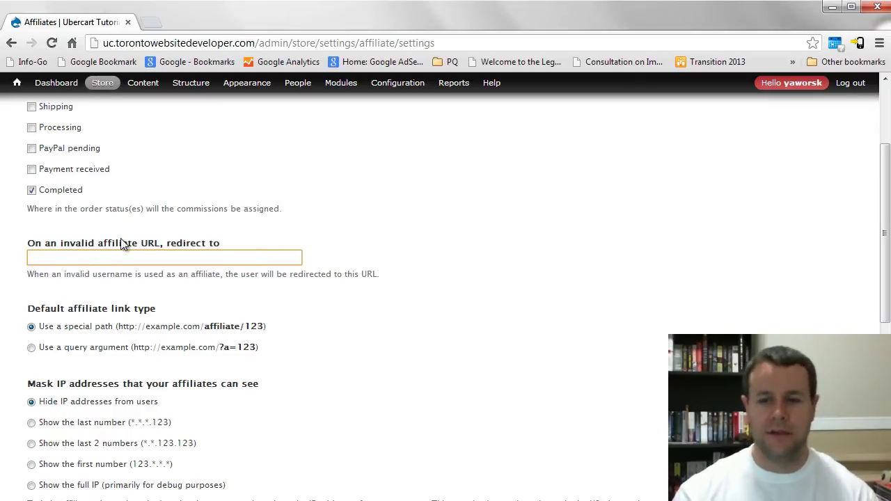
pyautogui.scroll(-1, 348, 310)
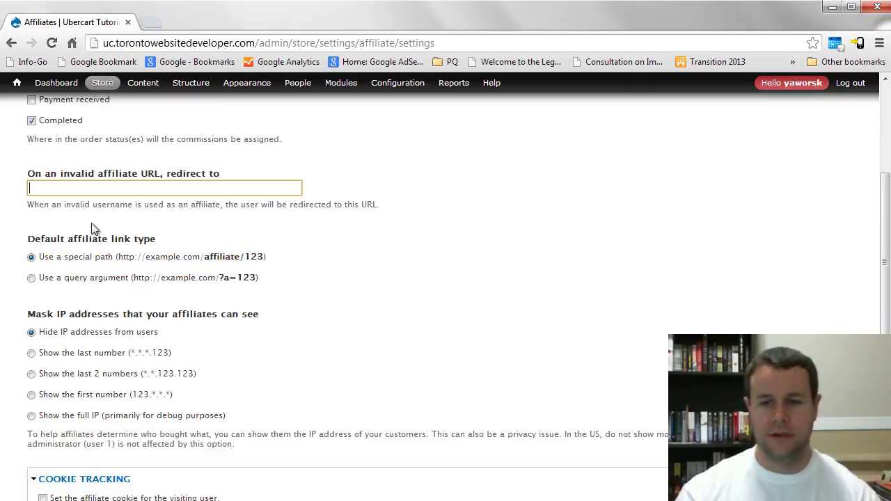
pyautogui.moveTo(265, 259); pyautogui.dragTo(152, 259)
pyautogui.click(240, 275)
pyautogui.moveTo(266, 282)
pyautogui.mouseDown()
pyautogui.moveTo(206, 279)
pyautogui.moveTo(252, 278)
pyautogui.mouseUp()
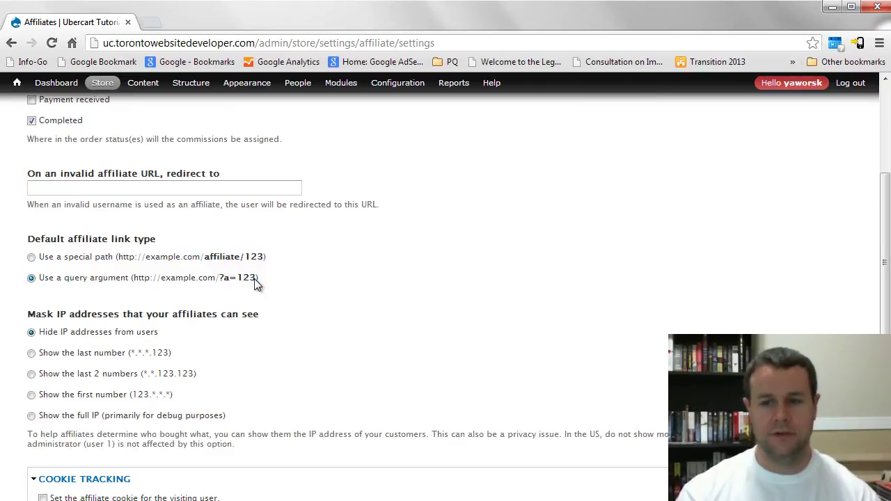
pyautogui.click(99, 256)
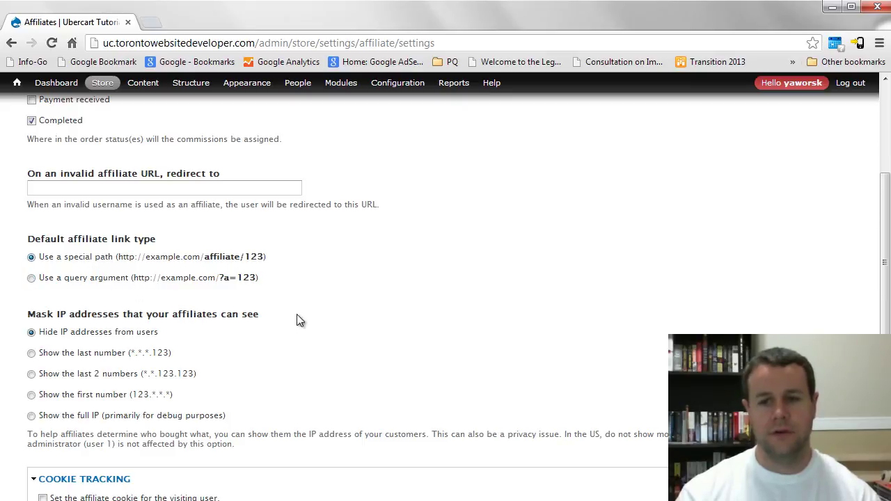
pyautogui.scroll(-2, 292, 316)
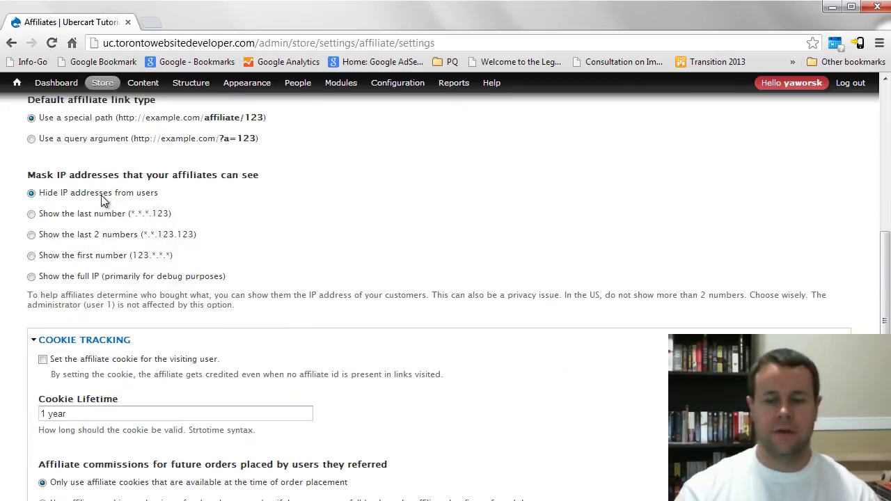
pyautogui.scroll(-2, 259, 321)
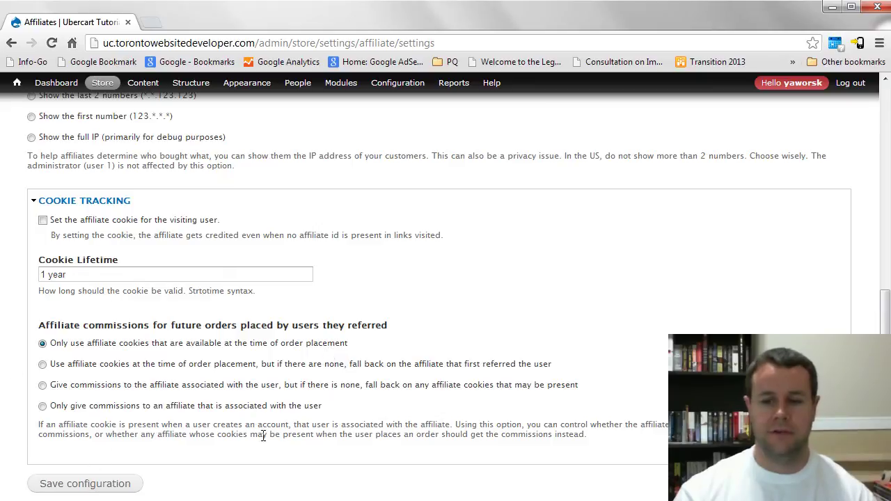
pyautogui.scroll(10, 278, 453)
pyautogui.scroll(-1, 382, 423)
pyautogui.scroll(1, 400, 358)
pyautogui.scroll(-1, 321, 276)
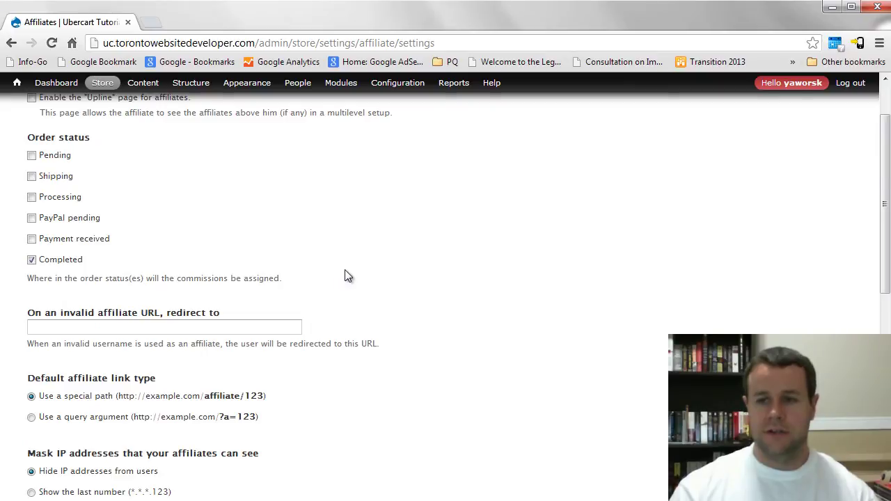
pyautogui.scroll(1, 348, 275)
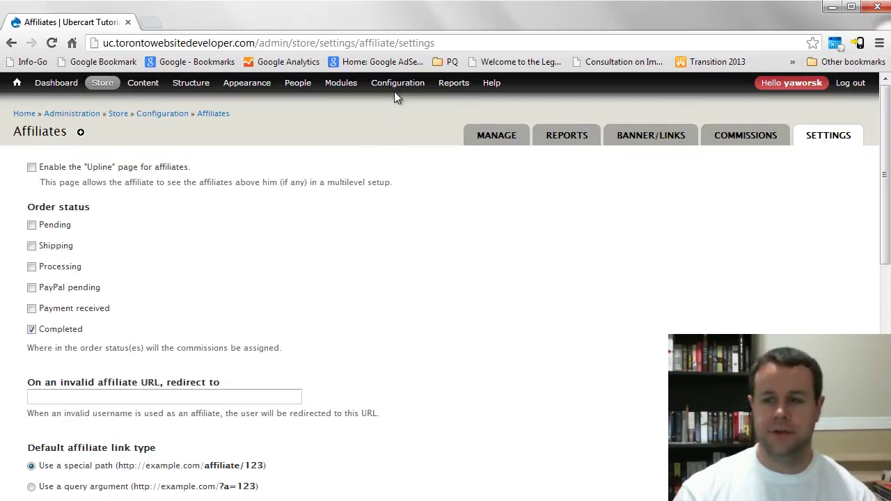
# Start a new Send e-mail advanced action from the site Actions page.
pyautogui.moveTo(392, 90)
pyautogui.moveTo(393, 209)
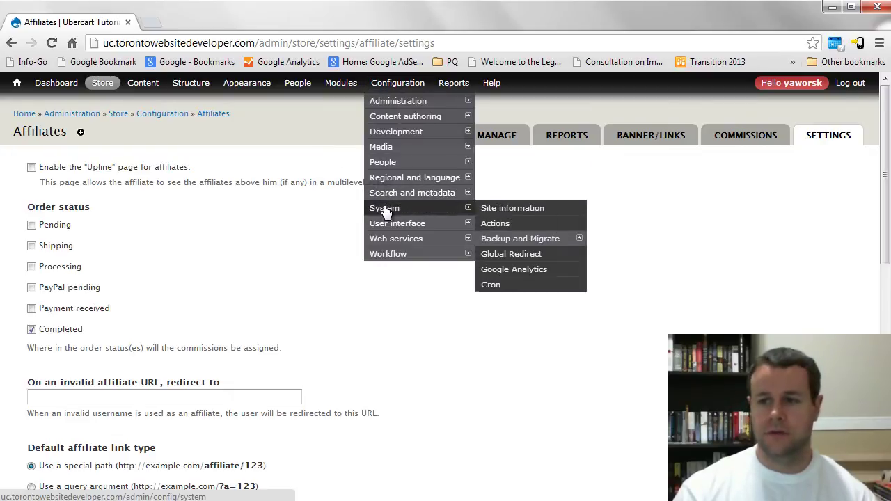
pyautogui.click(495, 224)
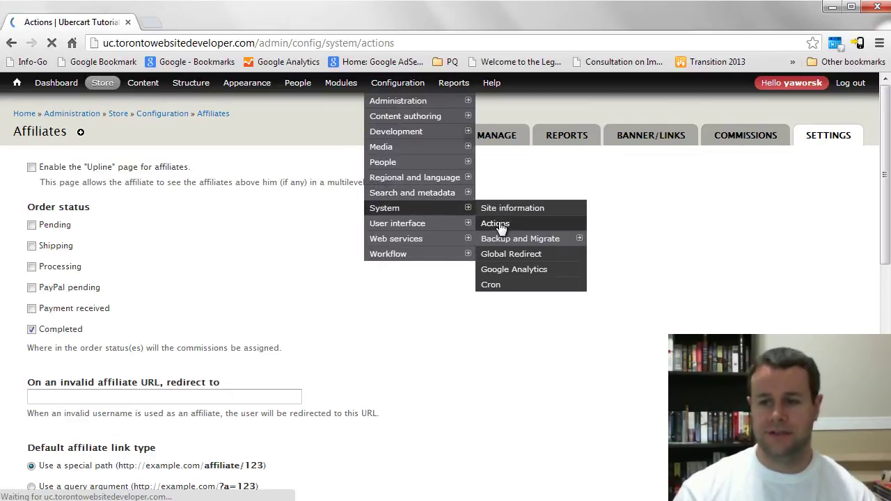
pyautogui.scroll(-5, 230, 235)
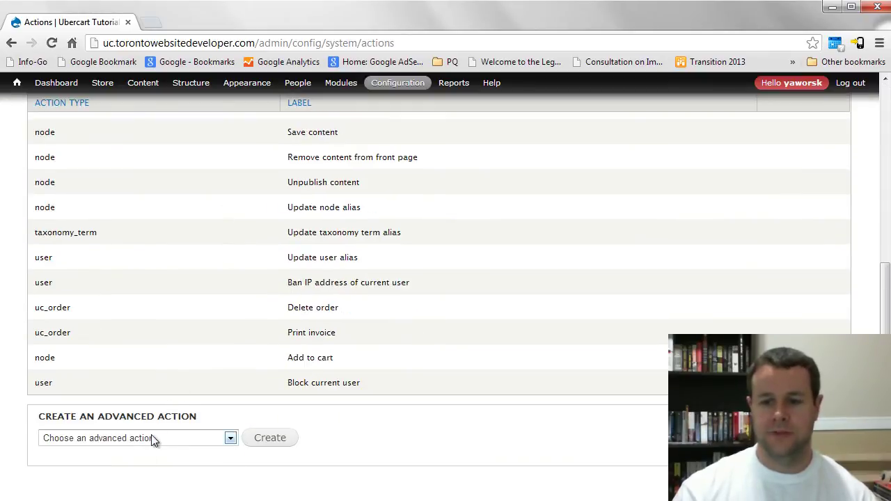
pyautogui.click(149, 437)
pyautogui.click(139, 497)
pyautogui.click(264, 445)
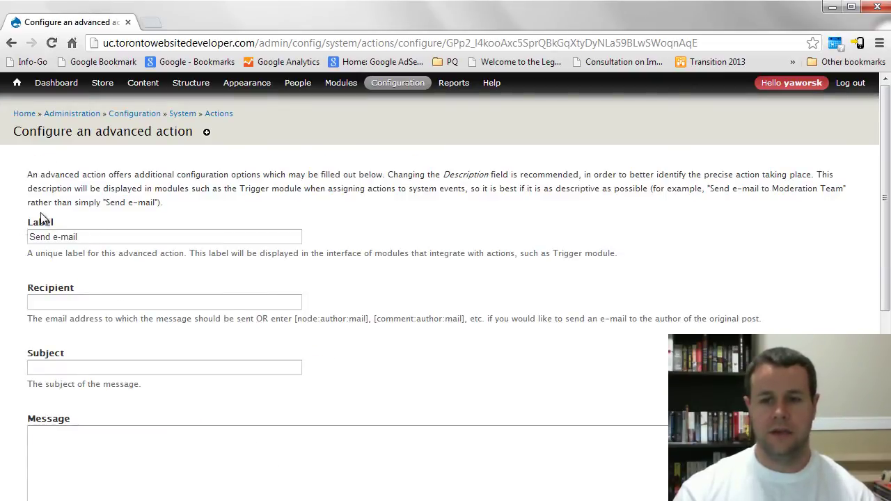
# Label the action 'Send e-mail for role application approval' and browse the Apply for role tokens.
pyautogui.click(91, 237)
pyautogui.write('for')
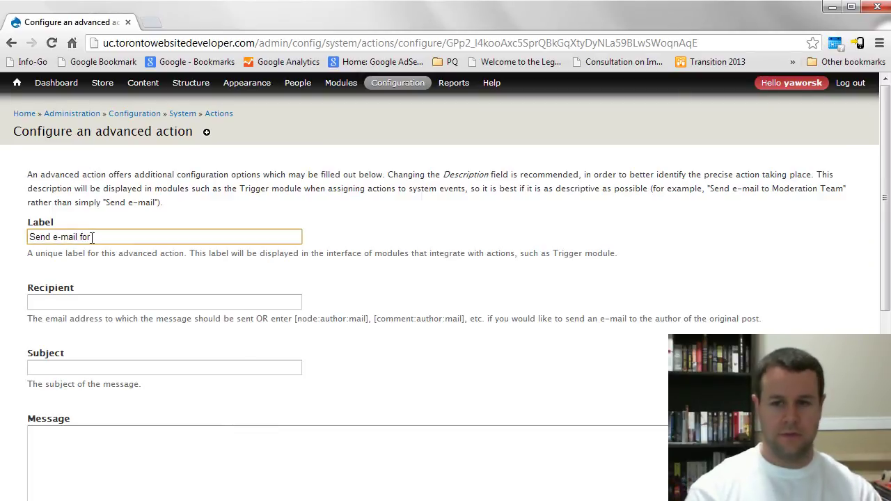
pyautogui.write(' role application apporo')
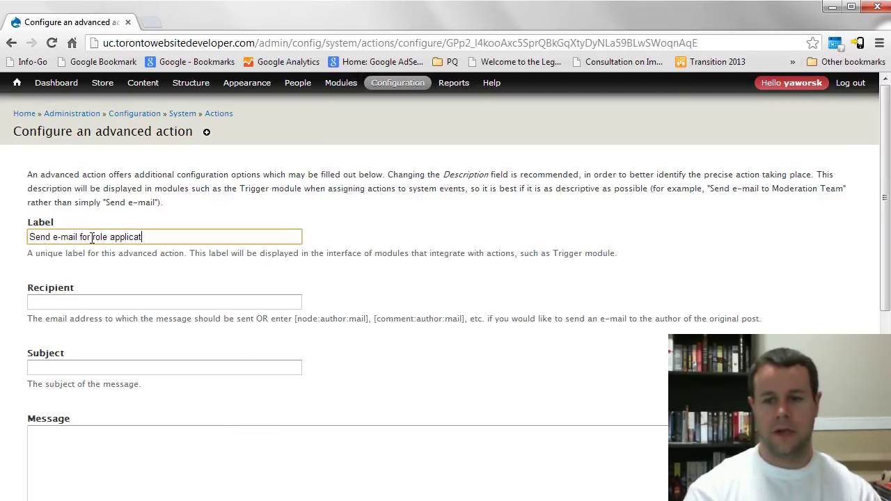
pyautogui.press('BackSpace')
pyautogui.press('BackSpace')
pyautogui.press('BackSpace')
pyautogui.write('roval')
pyautogui.click(82, 299)
pyautogui.scroll(-5, 360, 312)
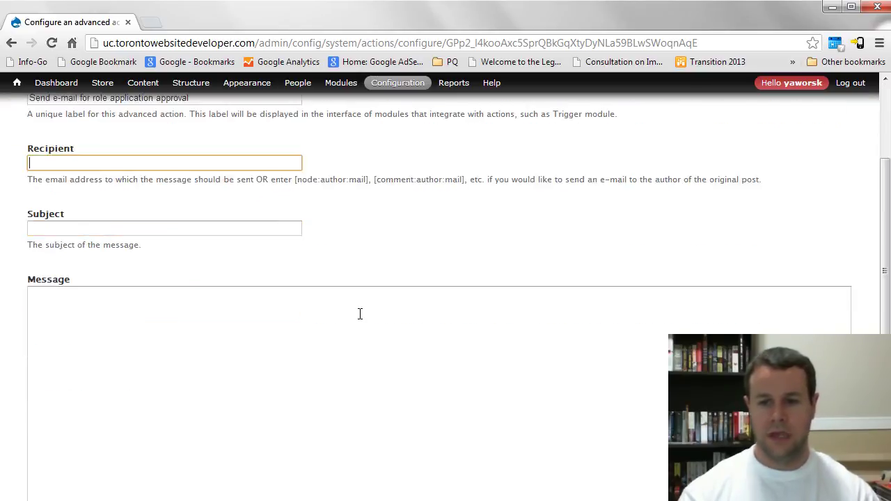
pyautogui.click(111, 424)
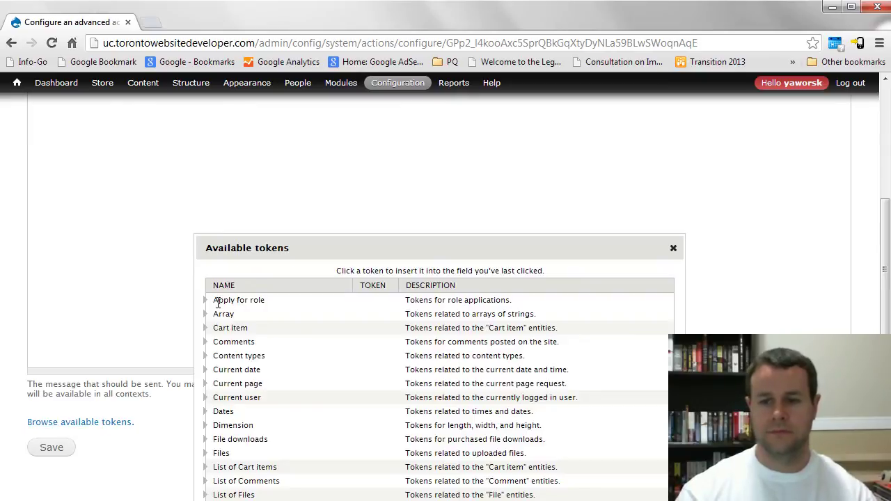
pyautogui.click(205, 300)
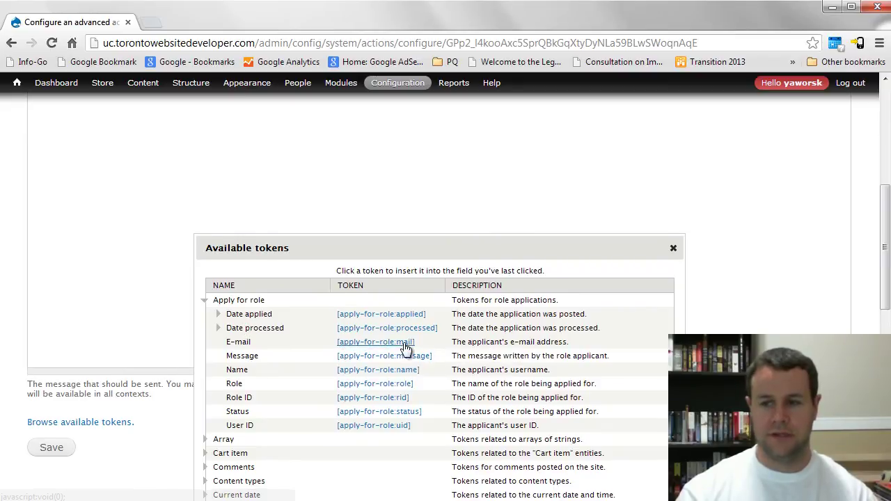
pyautogui.scroll(2, 288, 274)
pyautogui.scroll(3, 183, 212)
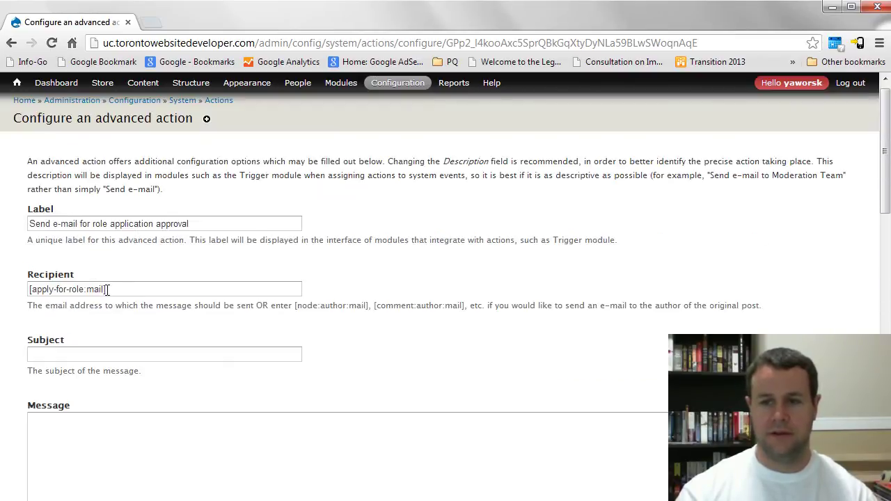
pyautogui.scroll(-3, 113, 293)
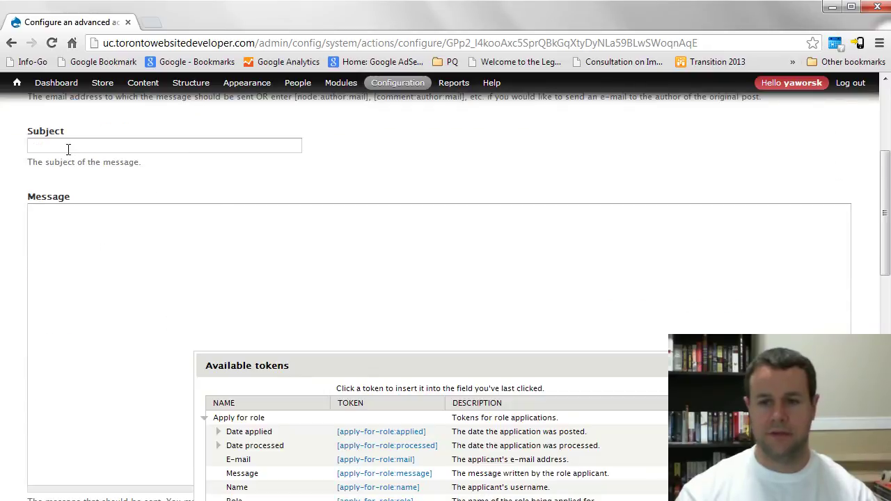
# Enter the e-mail subject 'Approval of Application'.
pyautogui.click(64, 144)
pyautogui.scroll(-1, 297, 280)
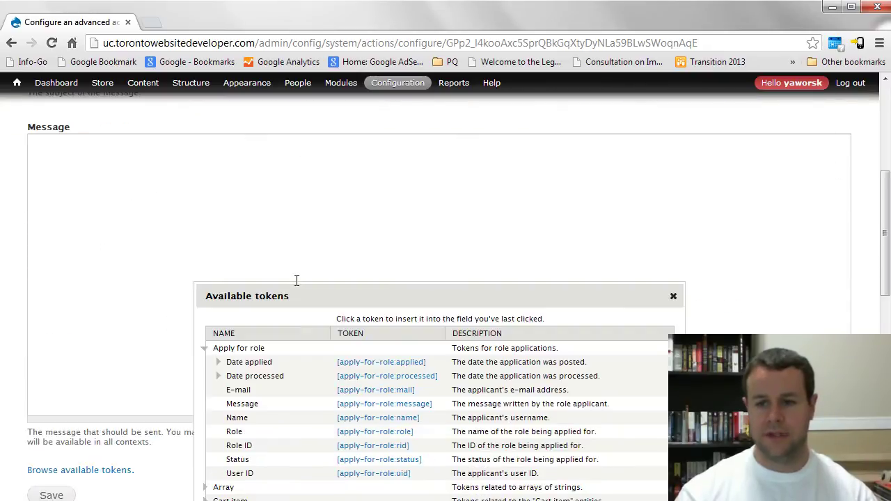
pyautogui.scroll(1, 297, 280)
pyautogui.write('Approvla')
pyautogui.press('BackSpace')
pyautogui.press('BackSpace')
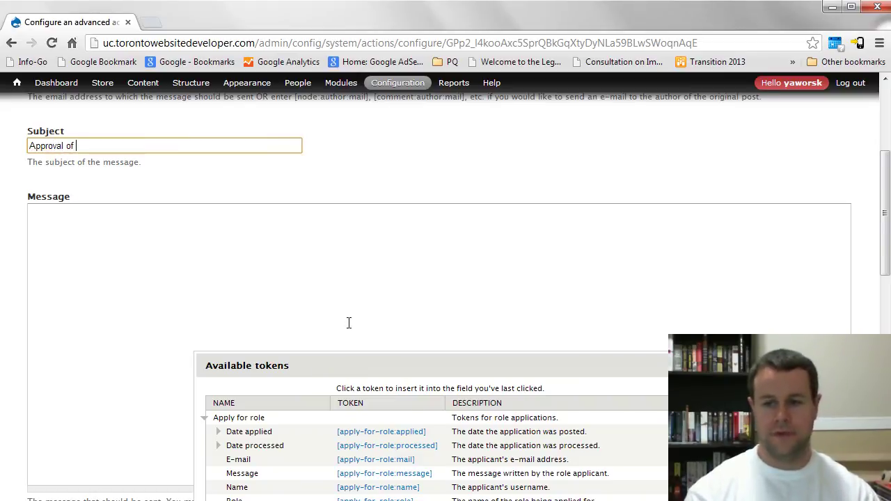
pyautogui.scroll(-2, 349, 324)
pyautogui.scroll(-2, 305, 351)
pyautogui.scroll(-3, 300, 360)
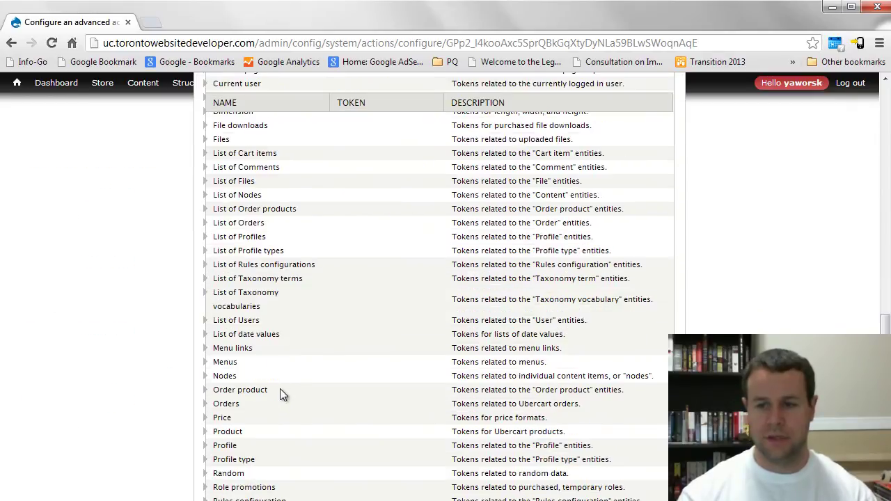
pyautogui.scroll(7, 288, 362)
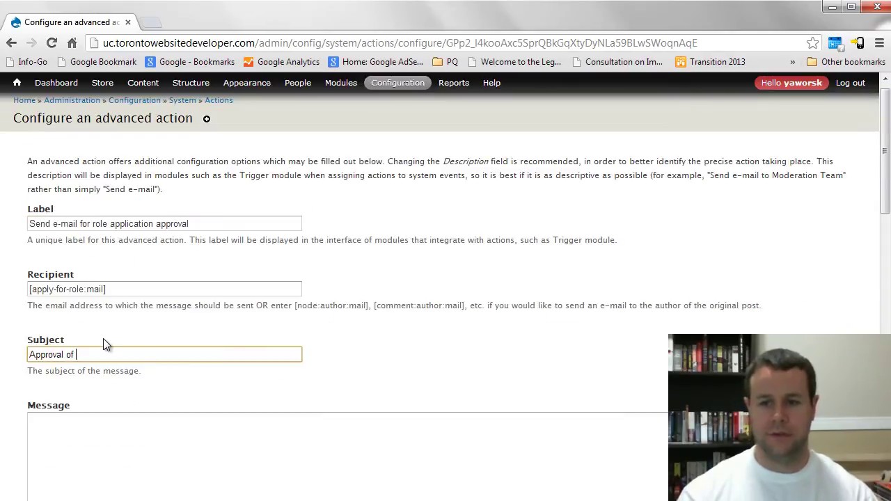
pyautogui.write('lica')
pyautogui.press('BackSpace')
pyautogui.press('BackSpace')
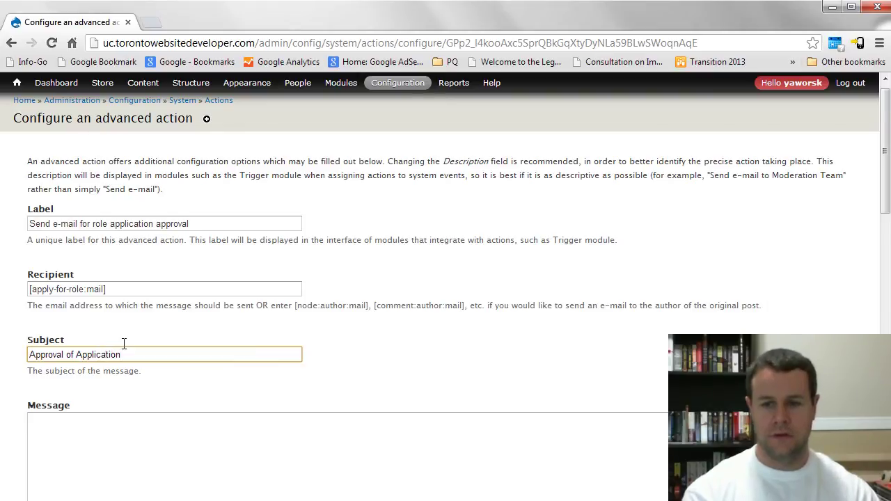
pyautogui.scroll(-3, 83, 292)
# Write a congratulations message and save the approval e-mail action.
pyautogui.click(79, 281)
pyautogui.write('Congrats, your application')
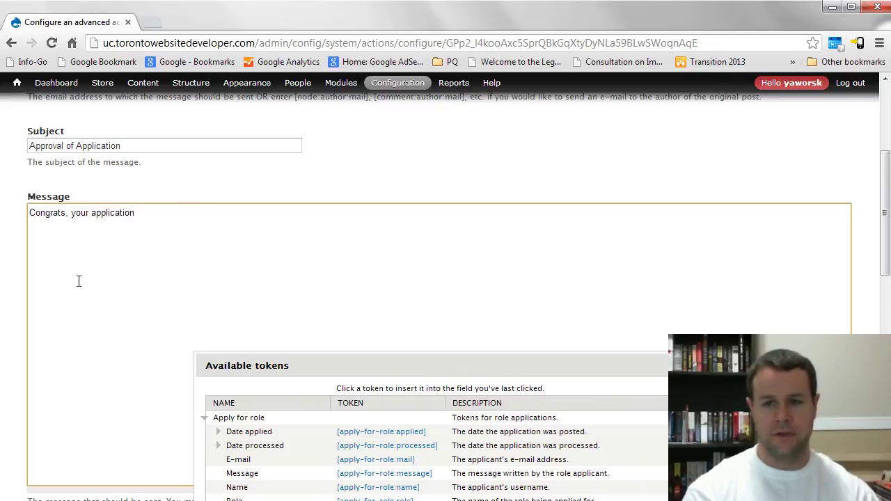
pyautogui.scroll(-2, 340, 277)
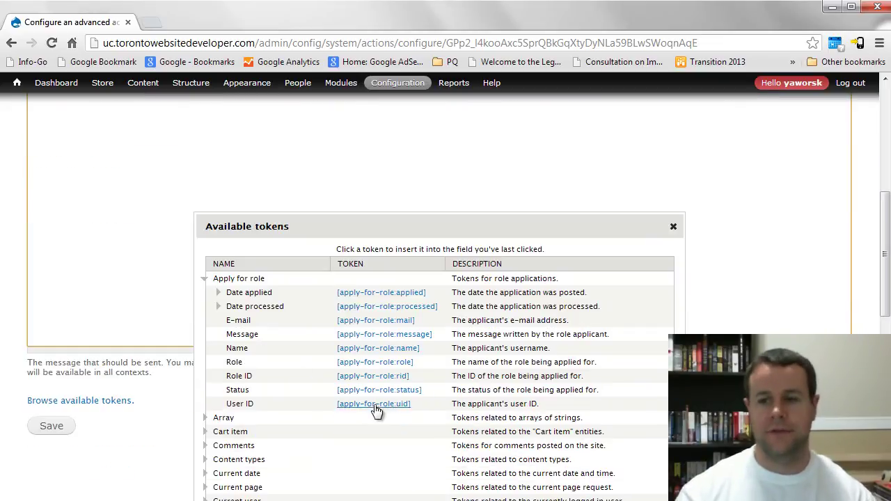
pyautogui.scroll(2, 114, 314)
pyautogui.scroll(-2, 87, 367)
pyautogui.click(67, 428)
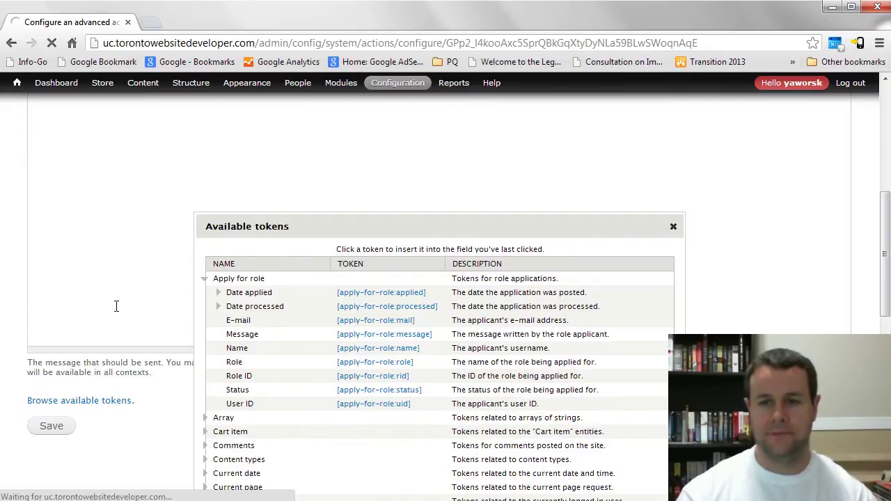
pyautogui.scroll(-2, 165, 365)
# Start another Send e-mail advanced action from the Actions list.
pyautogui.scroll(-1, 125, 385)
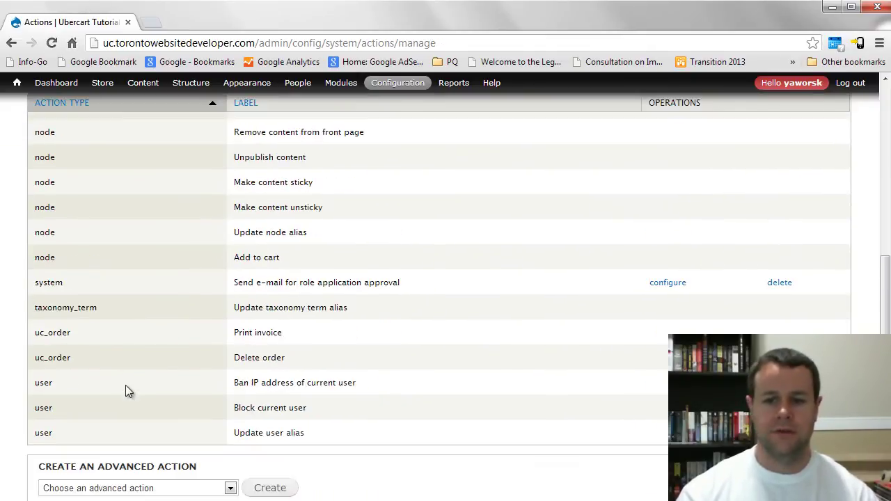
pyautogui.scroll(-1, 125, 385)
pyautogui.scroll(1, 105, 367)
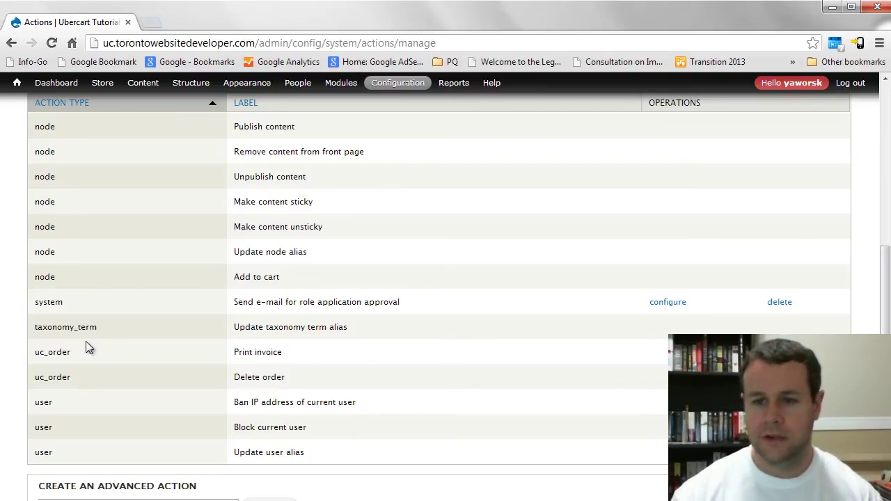
pyautogui.scroll(5, 165, 302)
pyautogui.scroll(-6, 234, 338)
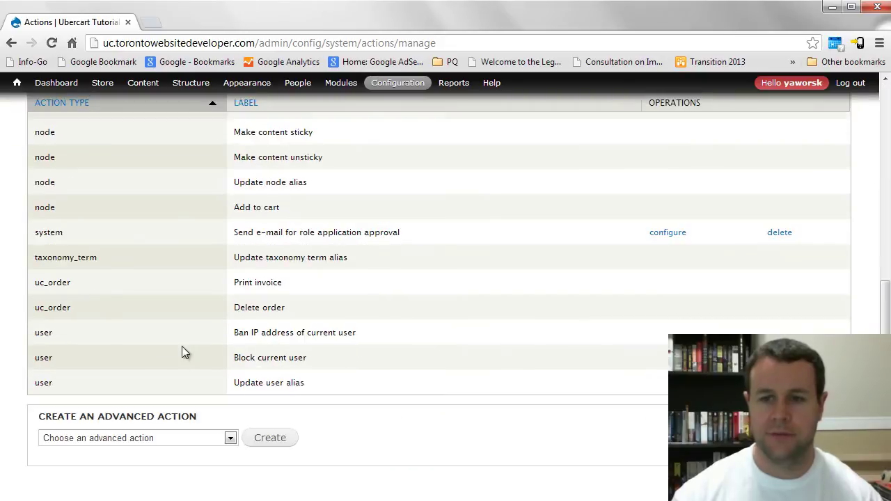
pyautogui.click(152, 440)
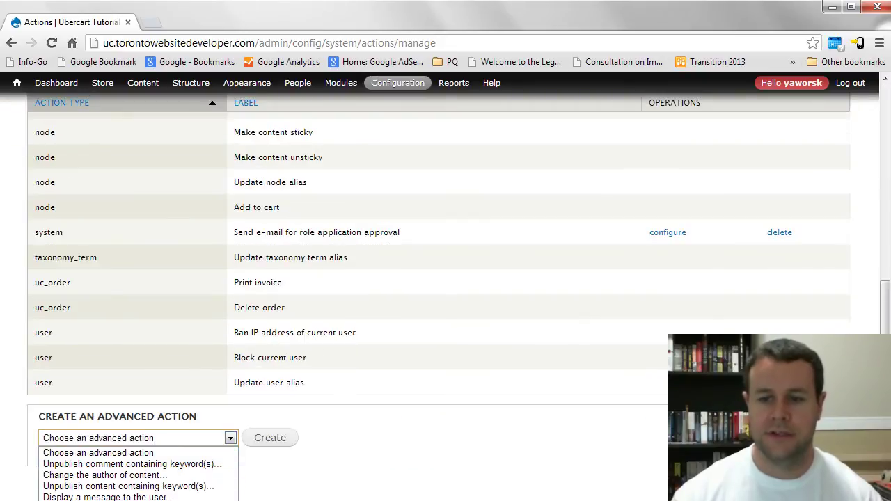
pyautogui.click(216, 474)
pyautogui.click(269, 439)
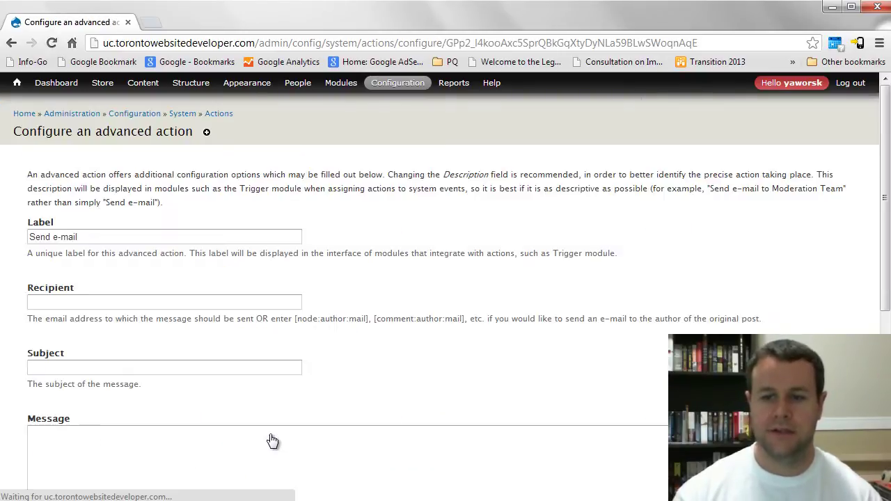
# Set the recipient to the applicant's [apply-for-role:mail] token.
pyautogui.click(79, 299)
pyautogui.scroll(-6, 341, 334)
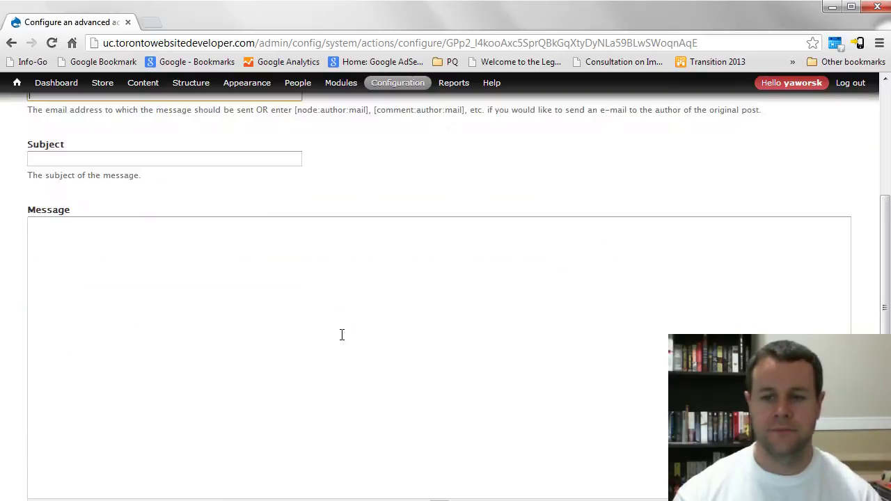
pyautogui.click(99, 422)
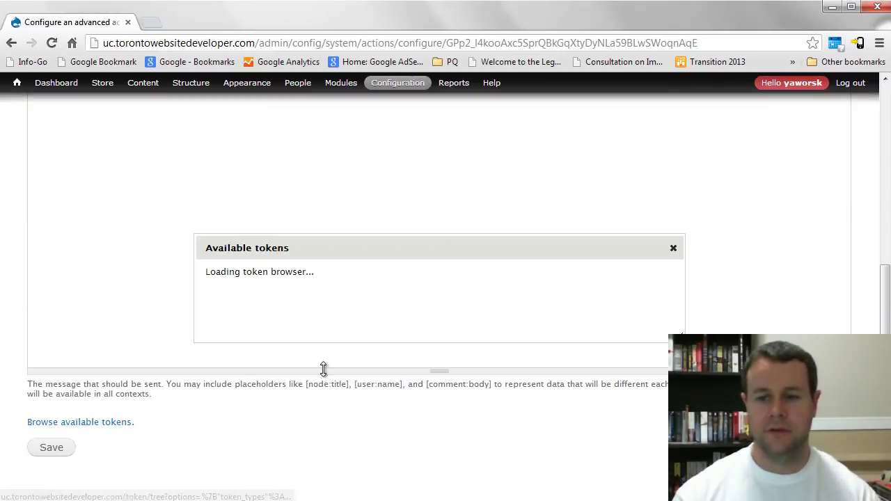
pyautogui.click(206, 301)
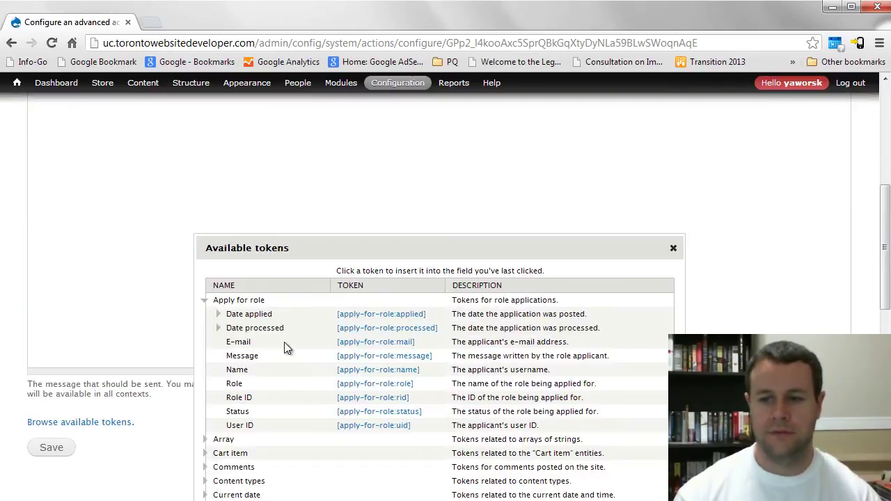
pyautogui.click(347, 344)
pyautogui.scroll(8, 188, 302)
# Enter the subject 'You application was denied' and save the denial action.
pyautogui.click(95, 355)
pyautogui.write('You application was d')
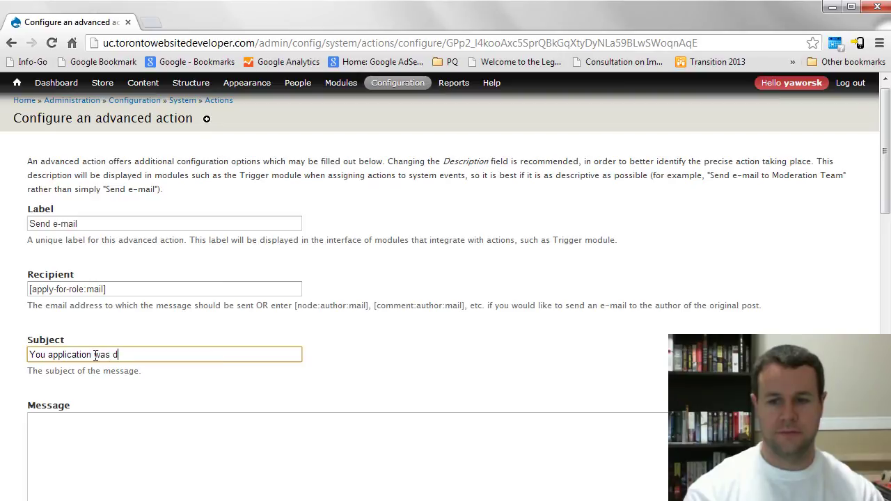
pyautogui.click(358, 401)
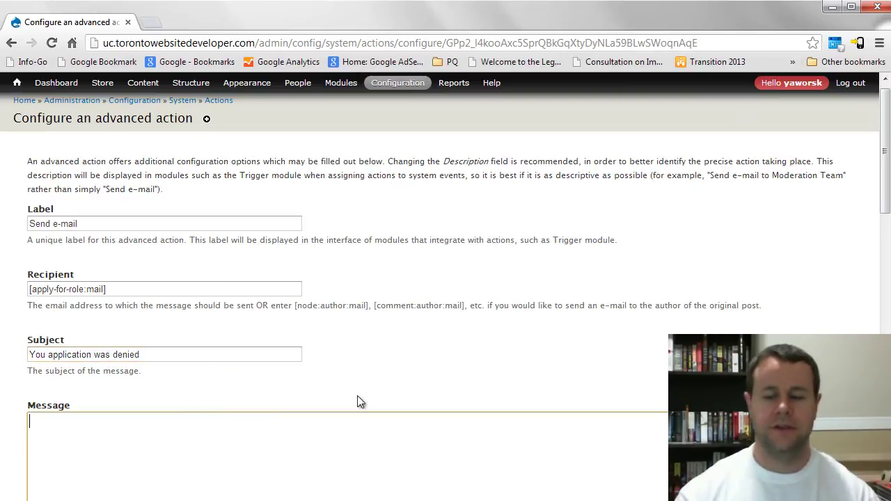
pyautogui.scroll(-3, 296, 393)
pyautogui.scroll(-2, 129, 271)
pyautogui.scroll(-1, 129, 270)
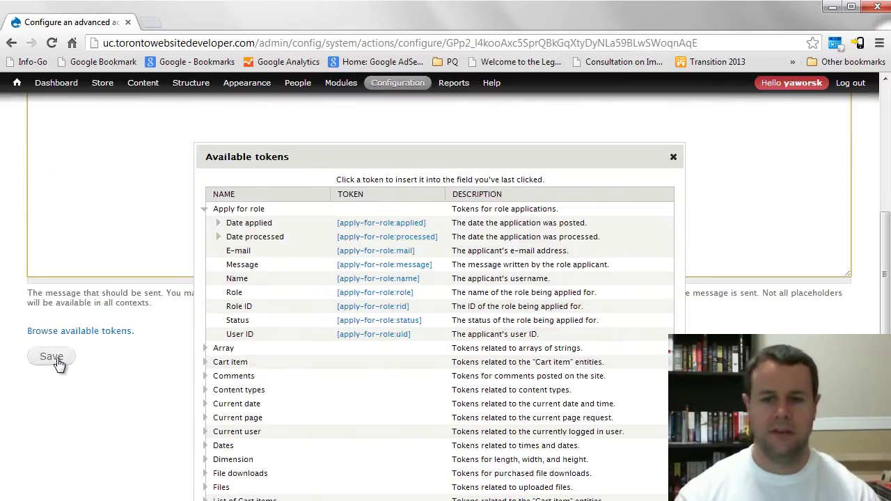
pyautogui.click(54, 364)
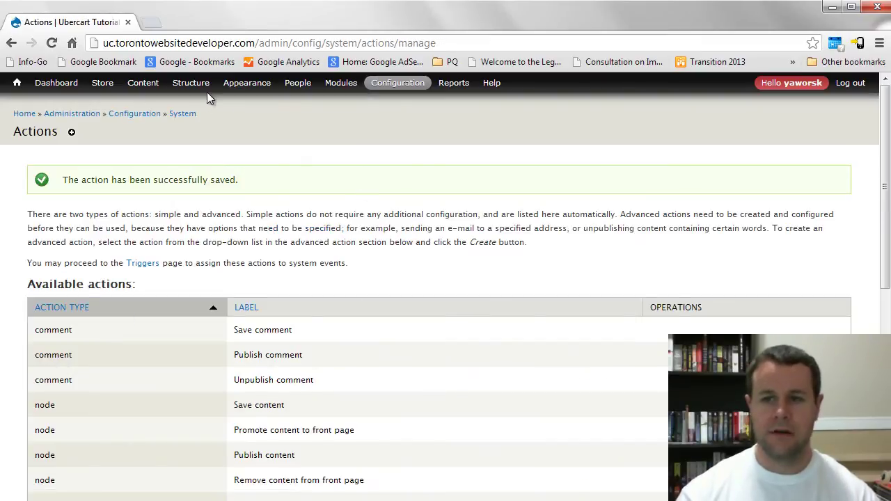
# On Triggers > Apply for role, assign 'Send e-mail for role application approval' to the approval trigger.
pyautogui.moveTo(200, 84)
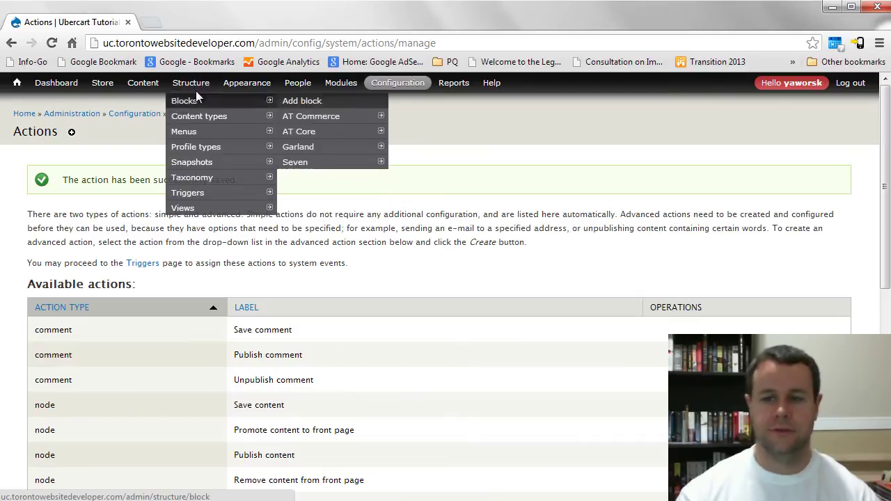
pyautogui.moveTo(195, 195)
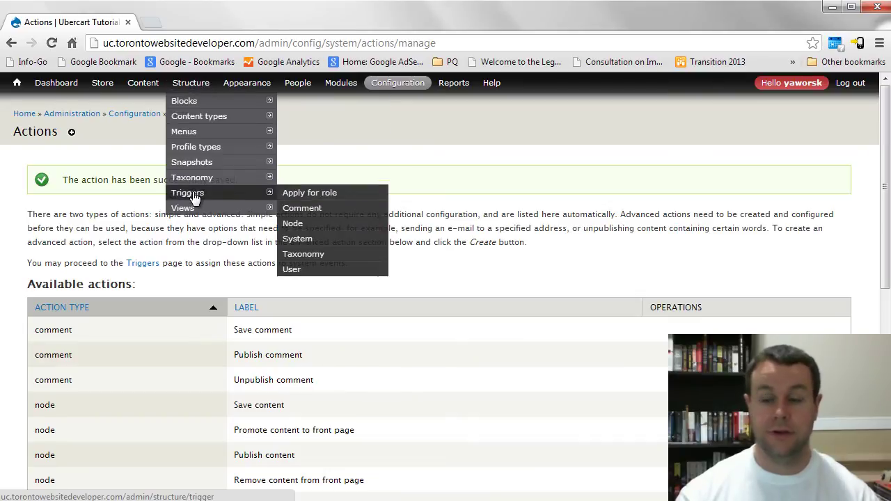
pyautogui.click(316, 196)
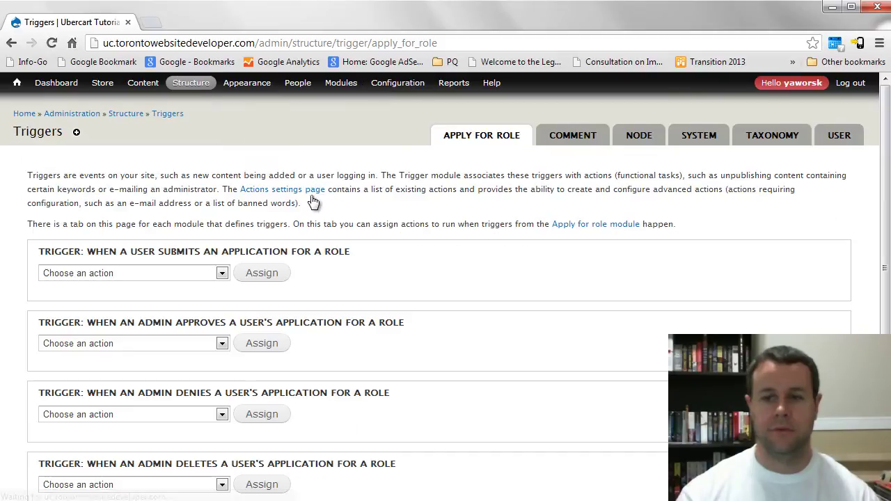
pyautogui.scroll(-1, 363, 233)
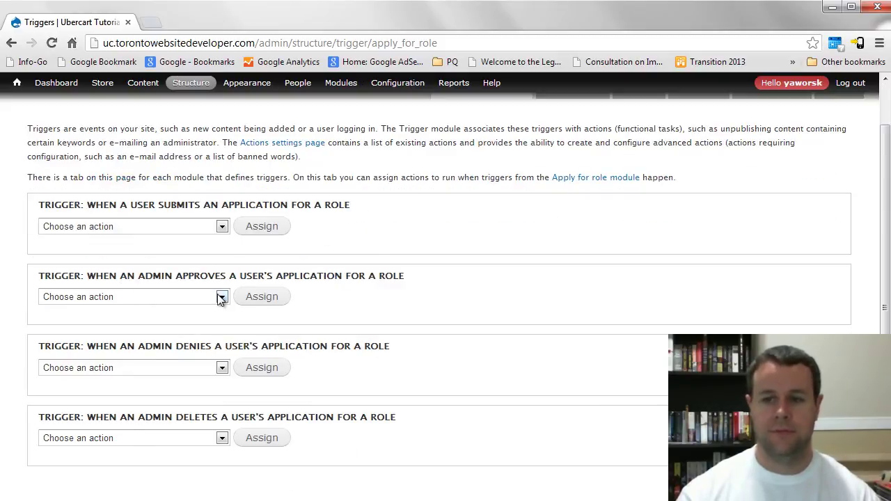
pyautogui.click(221, 297)
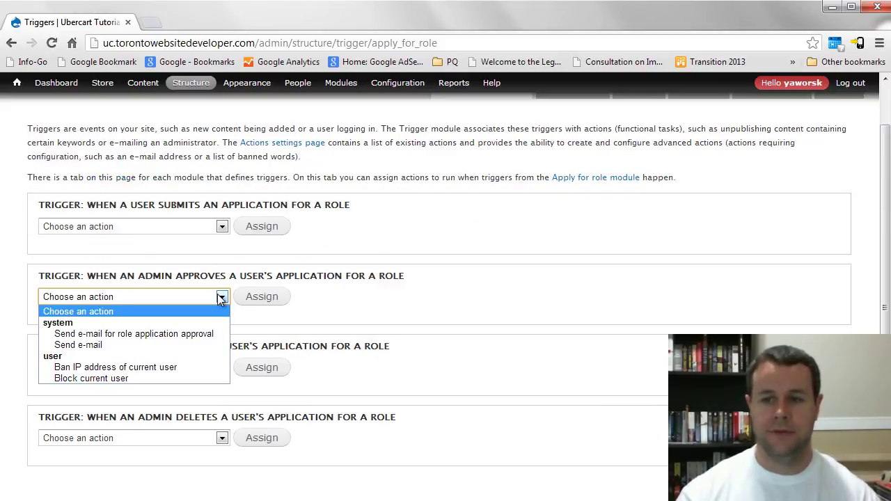
pyautogui.click(207, 335)
pyautogui.click(272, 304)
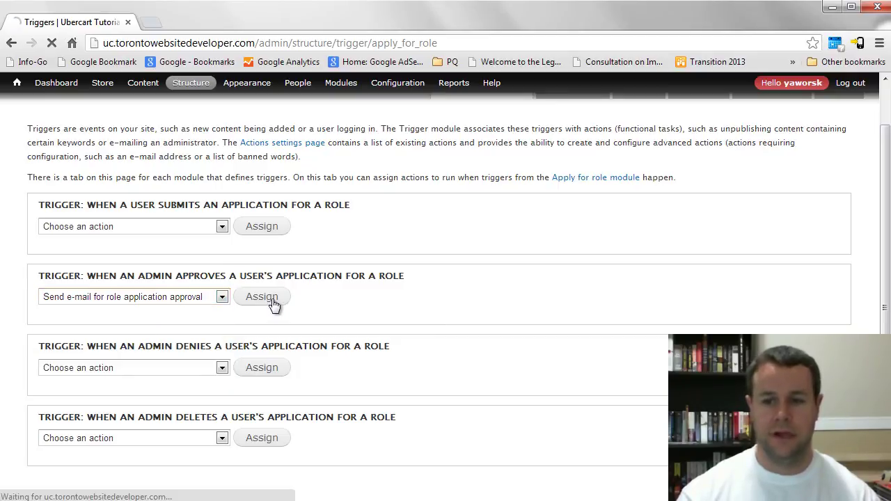
pyautogui.scroll(-1, 327, 315)
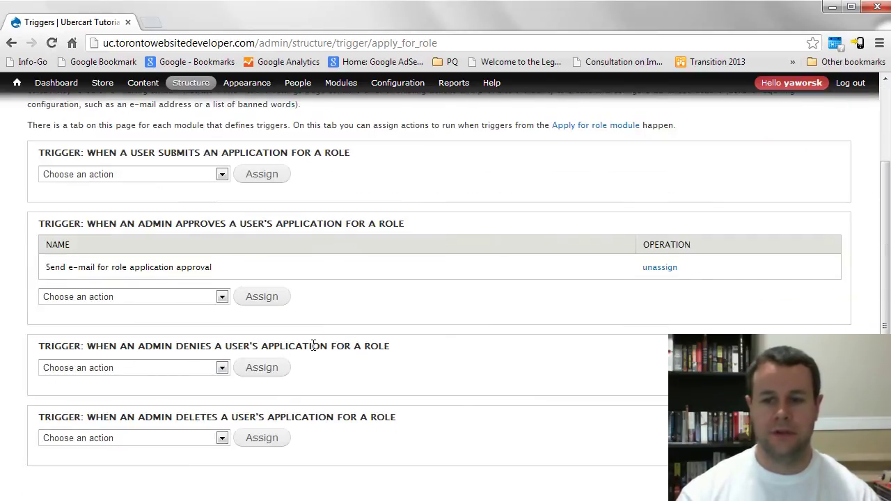
pyautogui.click(197, 369)
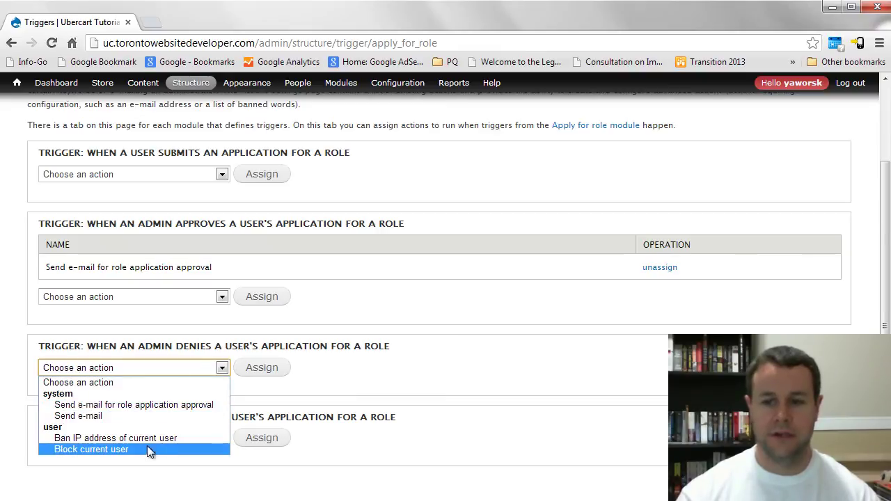
# Assign the Send e-mail action to the application-denied trigger and review the assigned triggers.
pyautogui.click(80, 416)
pyautogui.click(267, 371)
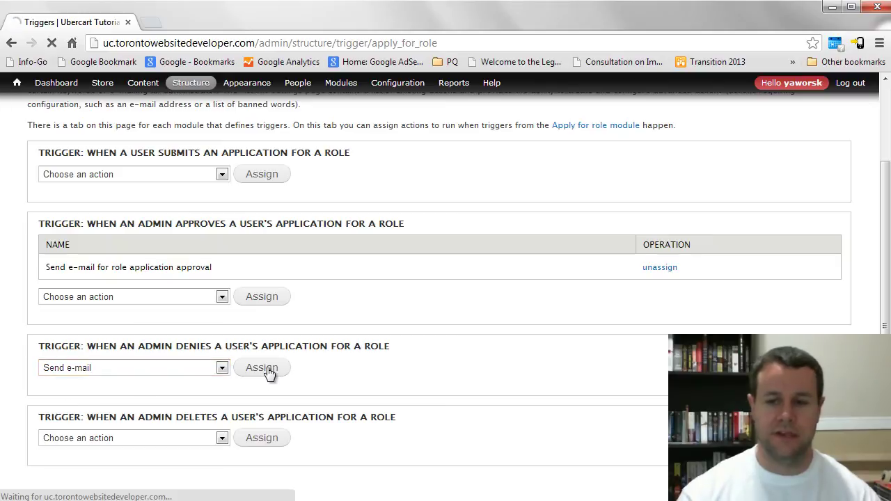
pyautogui.scroll(-1, 327, 362)
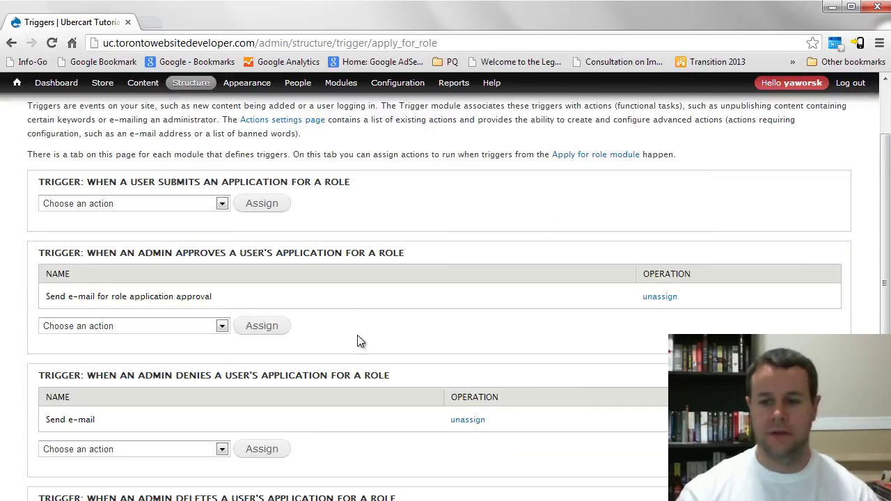
pyautogui.scroll(-2, 272, 267)
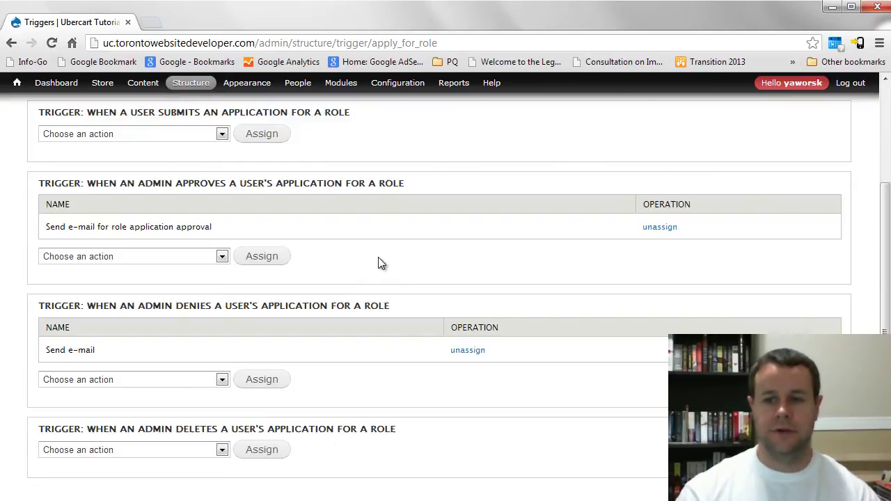
pyautogui.moveTo(122, 170); pyautogui.dragTo(300, 174)
pyautogui.scroll(3, 272, 264)
pyautogui.scroll(1, 230, 274)
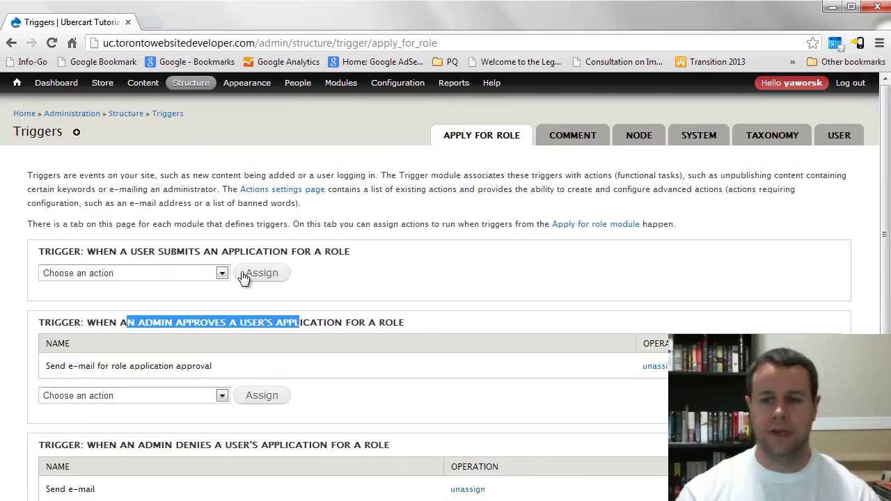
pyautogui.scroll(-2, 381, 304)
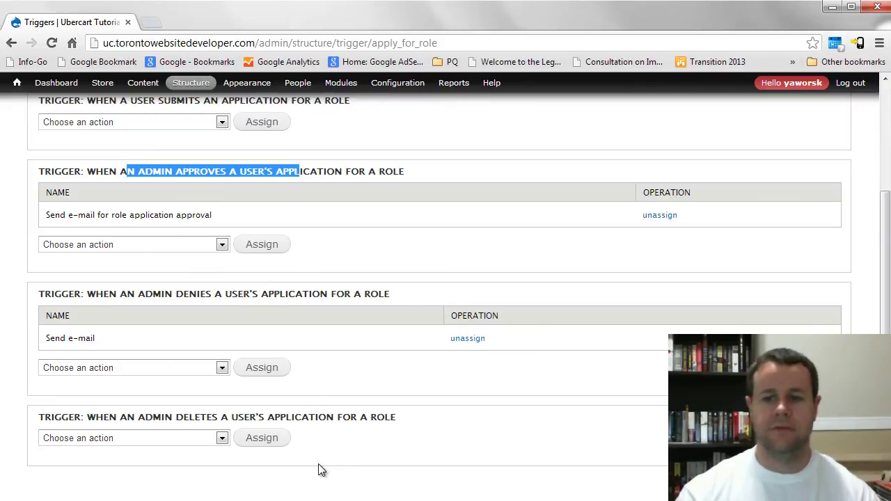
pyautogui.scroll(1, 463, 452)
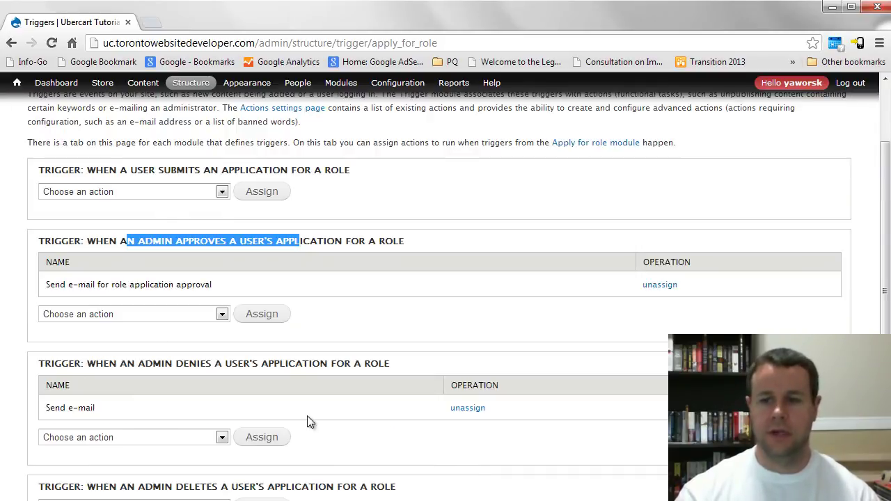
# Highlight the trigger headings and the denial Send e-mail assignment to point them out.
pyautogui.moveTo(97, 285); pyautogui.dragTo(175, 324)
pyautogui.scroll(-1, 67, 353)
pyautogui.moveTo(60, 338); pyautogui.dragTo(67, 339)
pyautogui.moveTo(142, 338); pyautogui.dragTo(142, 342)
pyautogui.moveTo(103, 417); pyautogui.dragTo(277, 420)
pyautogui.click(421, 422)
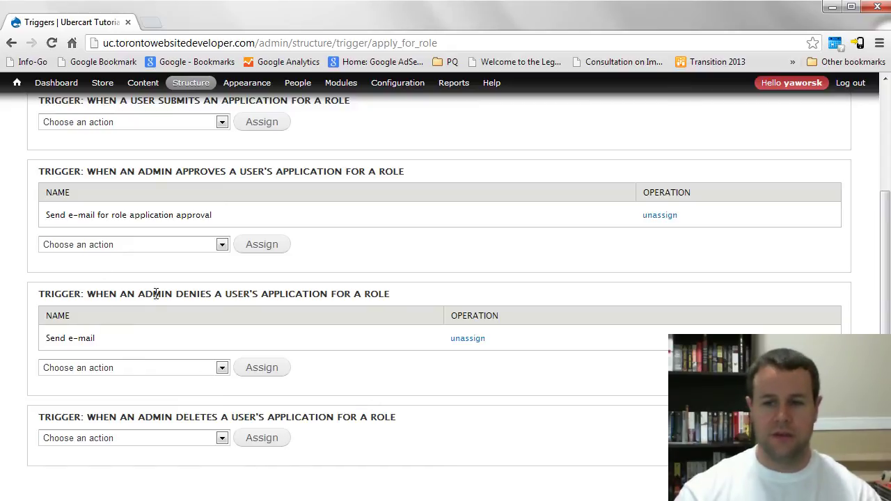
pyautogui.moveTo(51, 341); pyautogui.dragTo(103, 346)
pyautogui.click(232, 287)
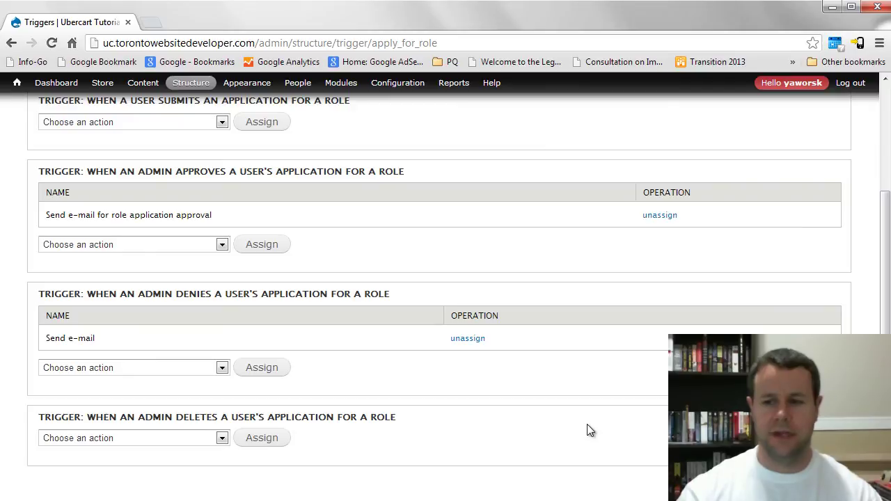
# Open a private browser window and load the 'uc' store home page logged out.
pyautogui.scroll(3, 589, 429)
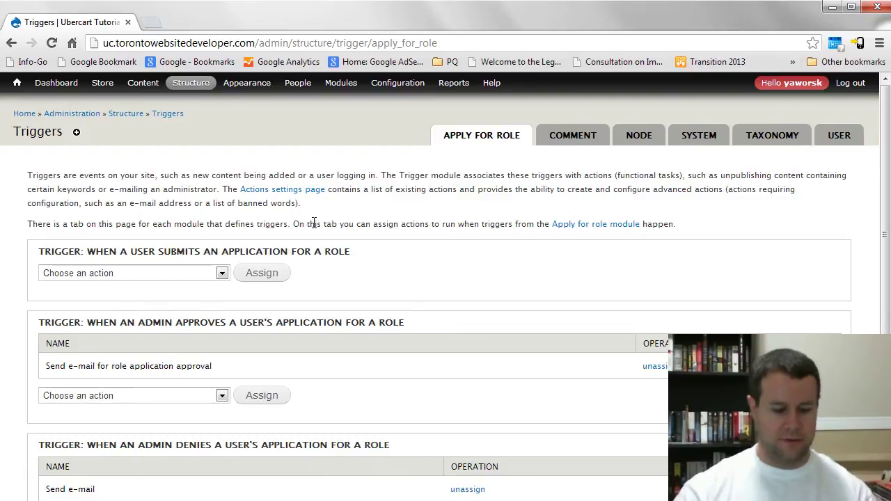
pyautogui.hotkey('ctrl', 'shift', 'n')
pyautogui.write('uc')
pyautogui.press('Return')
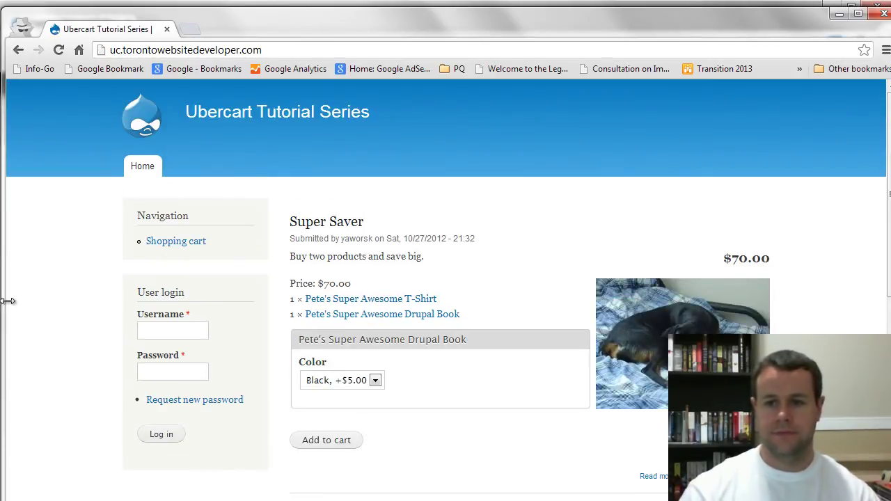
# In Account settings, allow visitor registration with administrator approval, uncheck e-mail verification, and save.
pyautogui.hotkey('alt', 'Tab')
pyautogui.moveTo(298, 88)
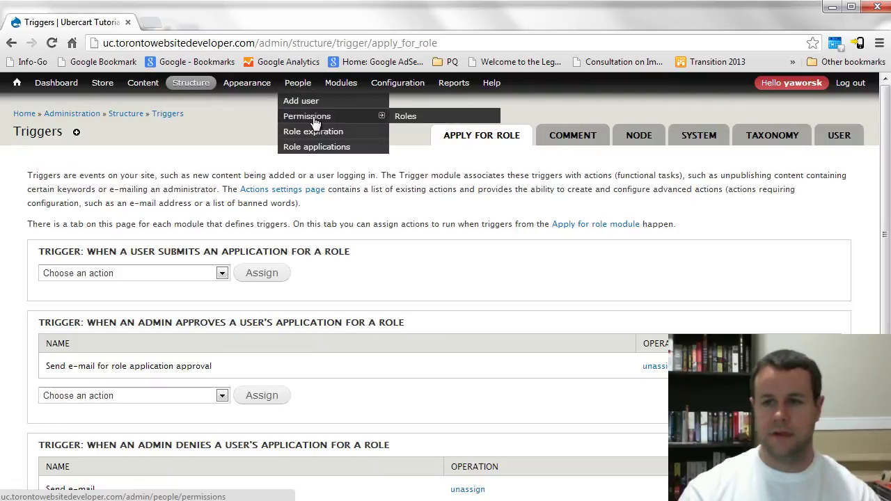
pyautogui.click(301, 87)
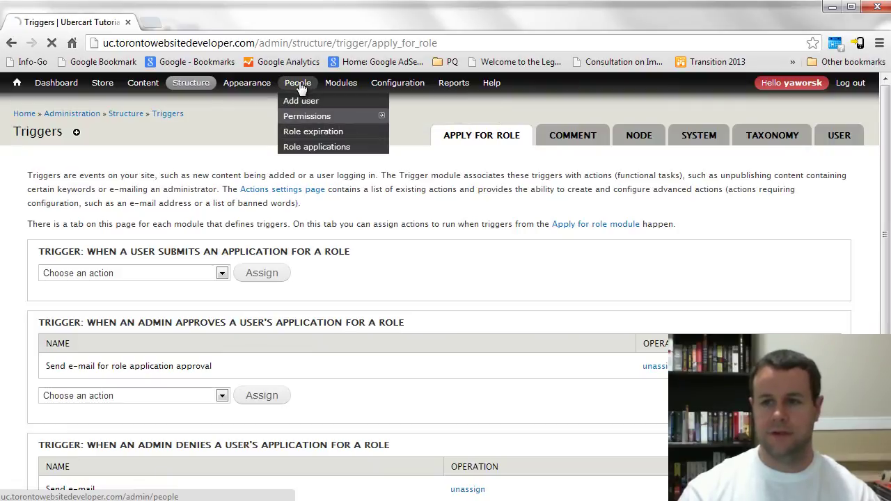
pyautogui.moveTo(398, 83)
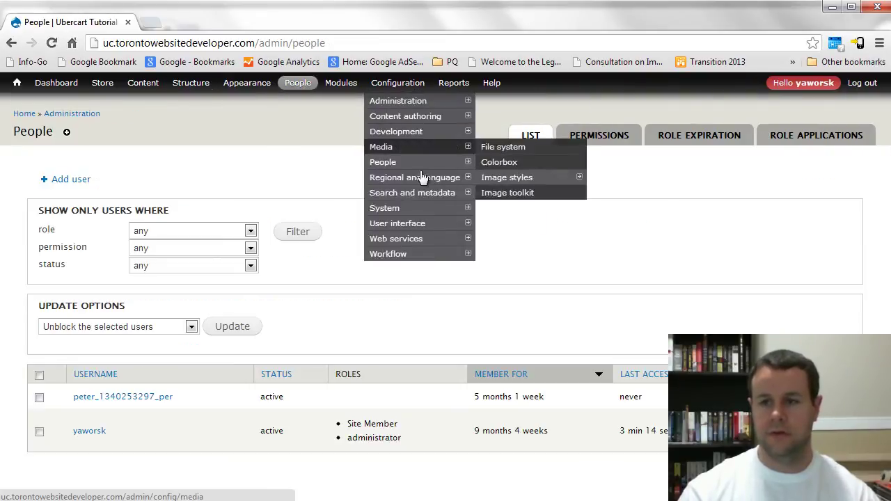
pyautogui.moveTo(417, 162)
pyautogui.click(499, 165)
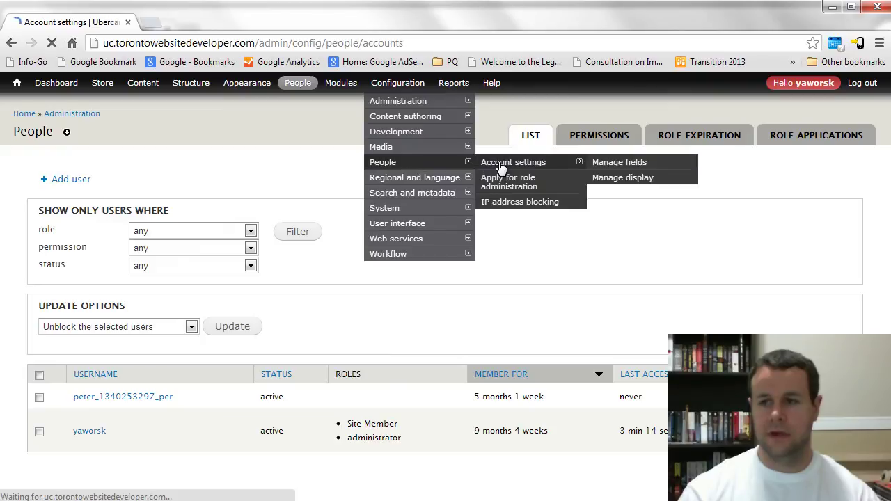
pyautogui.scroll(-2, 237, 309)
pyautogui.scroll(-1, 237, 310)
pyautogui.click(66, 276)
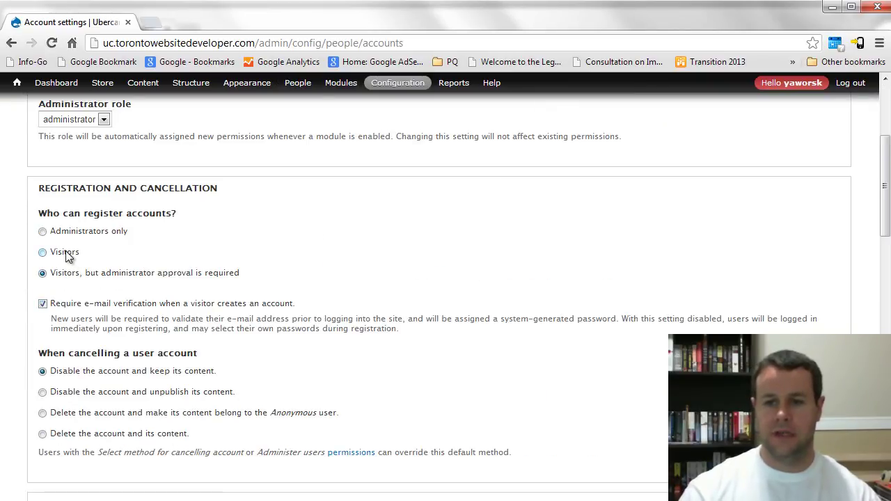
pyautogui.click(81, 306)
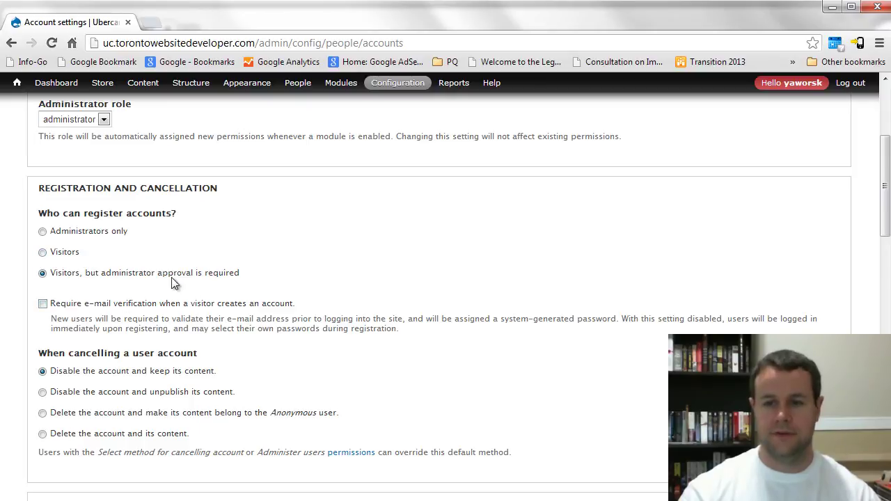
pyautogui.scroll(-12, 81, 348)
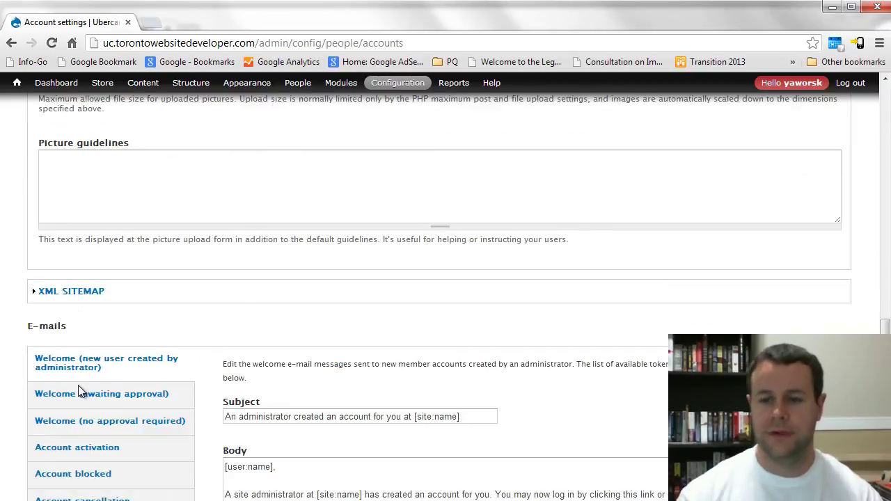
pyautogui.click(76, 448)
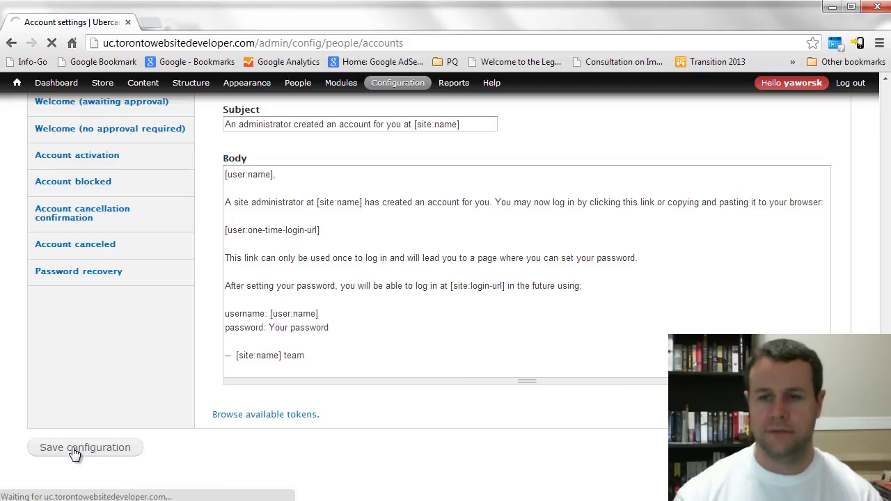
# In the private storefront window, start a new account with a username and e-mail address.
pyautogui.hotkey('alt', 'Tab')
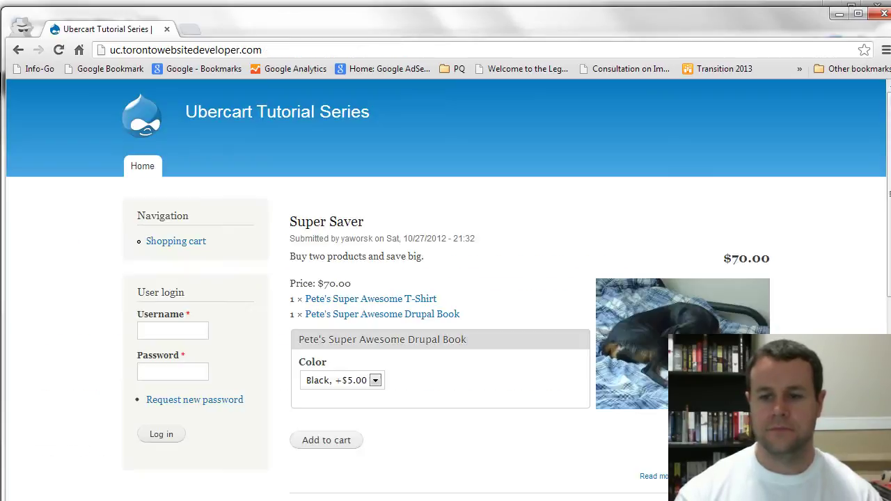
pyautogui.press('F5')
pyautogui.click(174, 400)
pyautogui.click(337, 315)
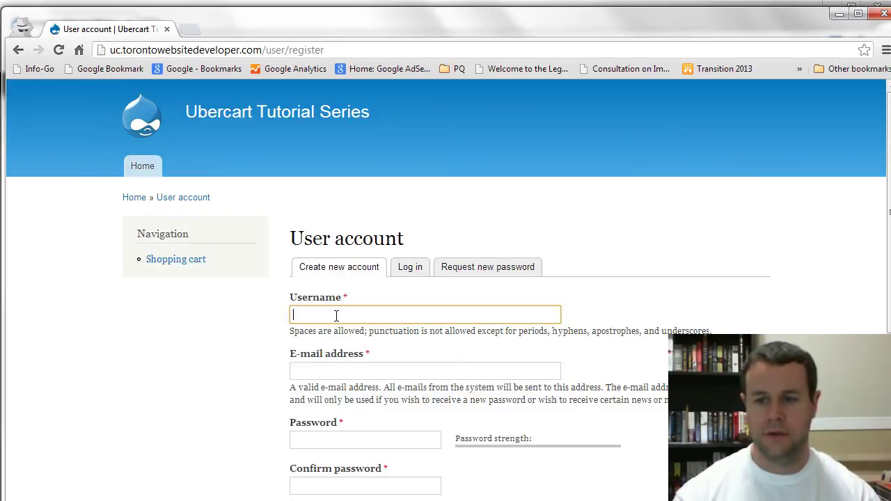
pyautogui.write('pete')
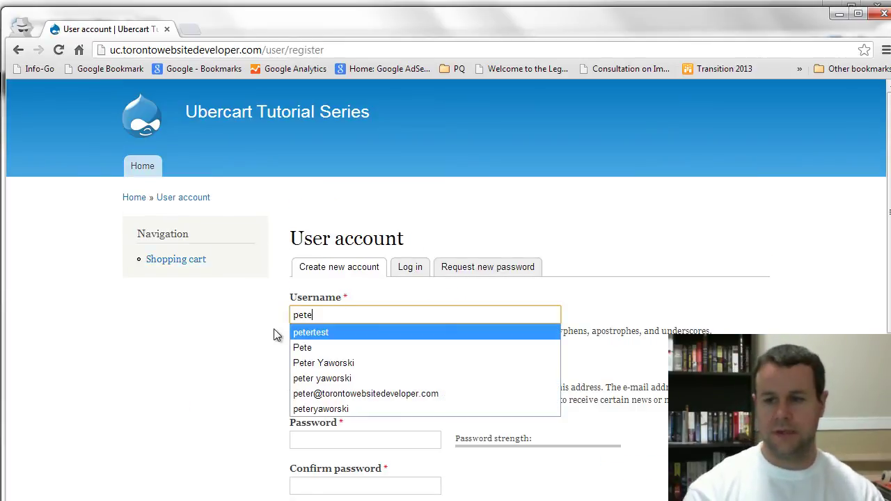
pyautogui.scroll(-3, 274, 328)
pyautogui.click(316, 160)
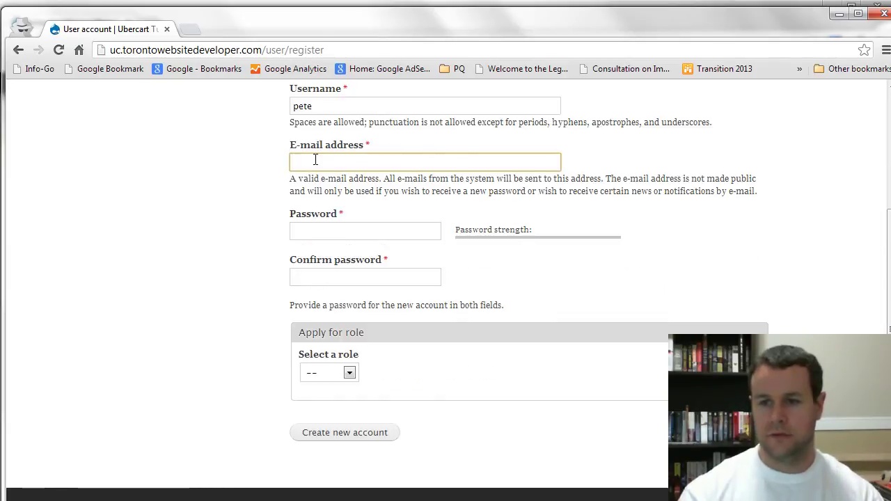
pyautogui.write('u@u.com')
pyautogui.press('Tab')
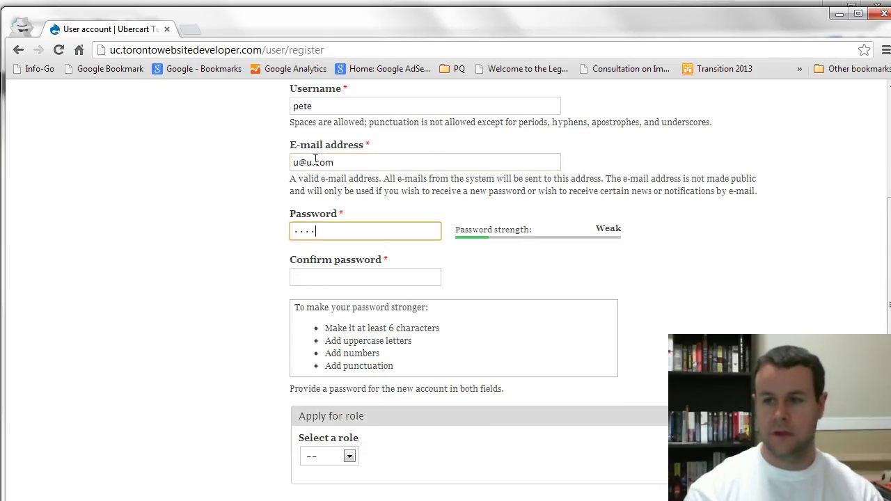
# Set and confirm the password, apply for the Affiliate role, and submit the registration.
pyautogui.press('BackSpace')
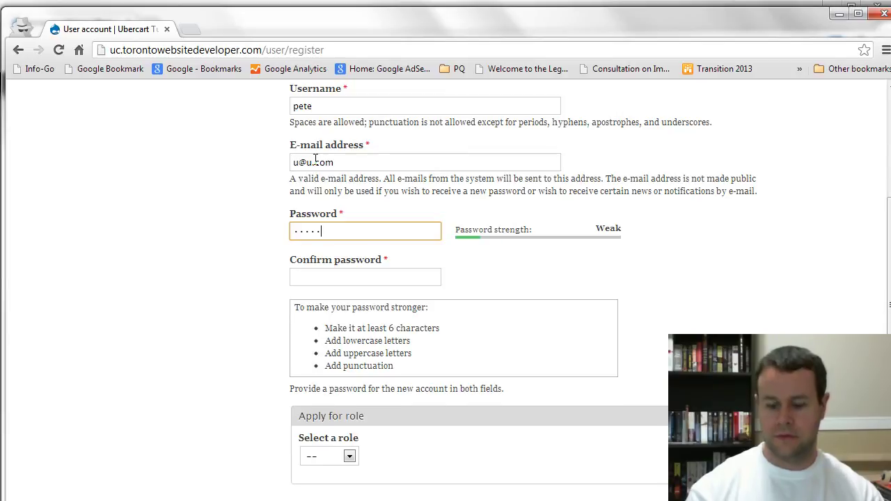
pyautogui.press('Tab')
pyautogui.scroll(-1, 262, 354)
pyautogui.click(348, 374)
pyautogui.click(322, 404)
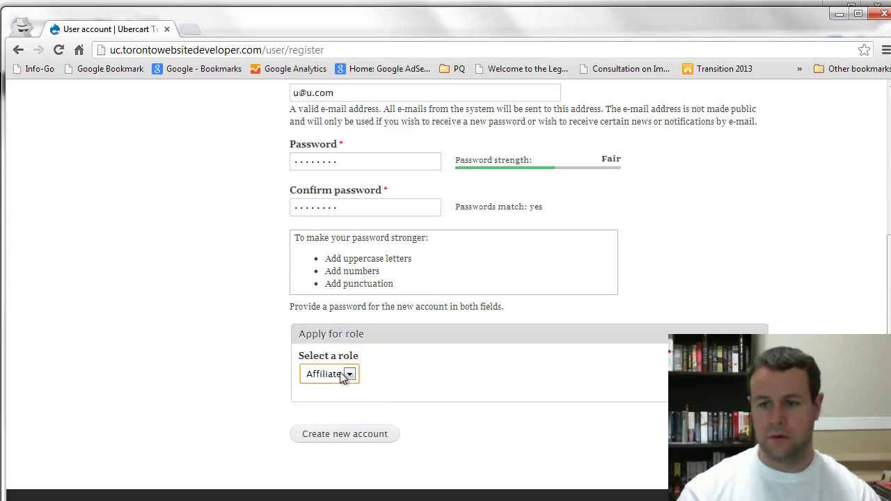
pyautogui.click(360, 436)
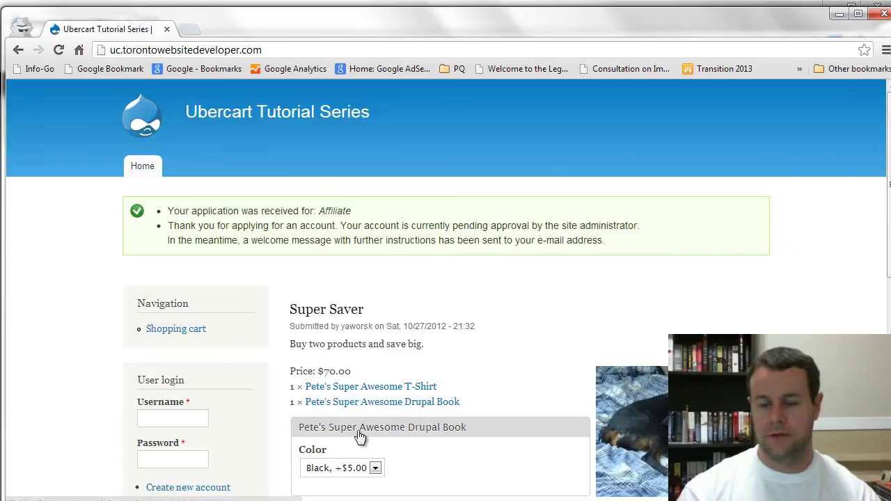
pyautogui.moveTo(172, 211); pyautogui.dragTo(364, 211)
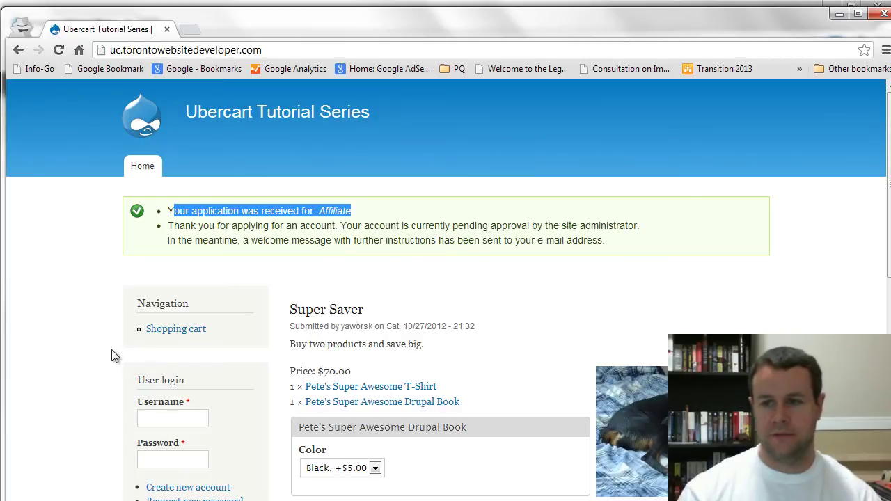
pyautogui.hotkey('alt', 'Tab')
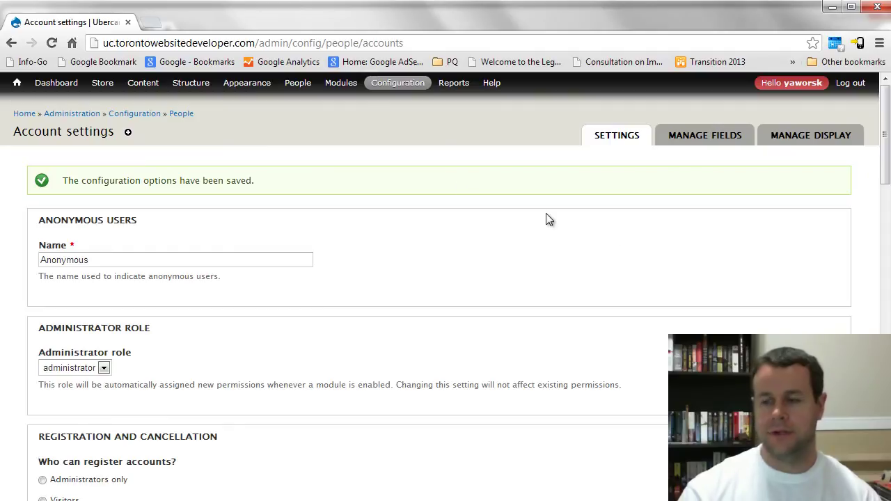
# Approve the new account's pending Affiliate application under People > Role applications and confirm it.
pyautogui.moveTo(298, 84)
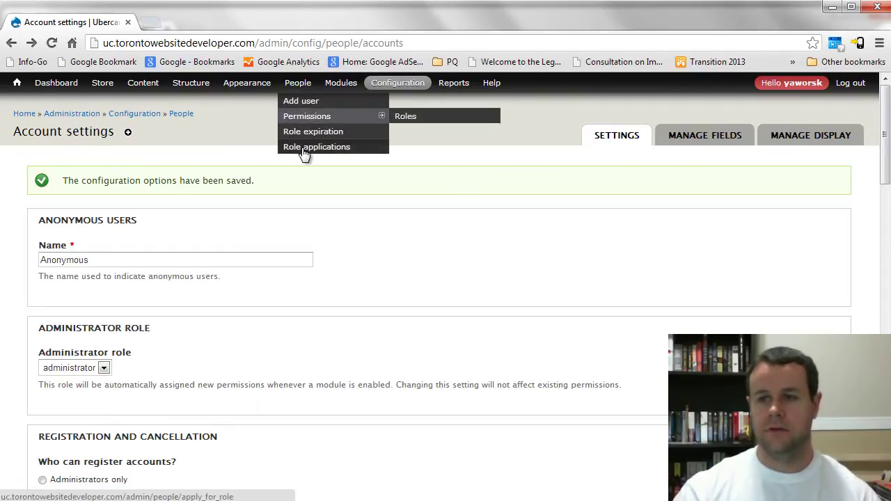
pyautogui.click(307, 147)
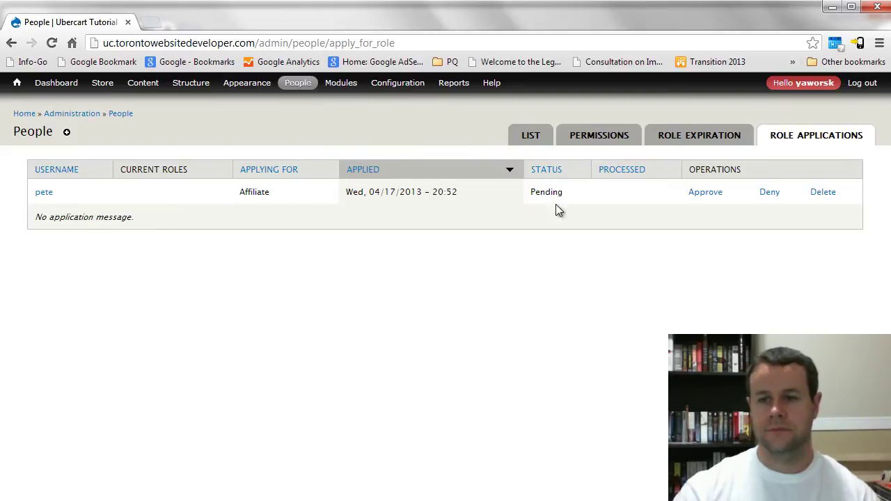
pyautogui.click(713, 196)
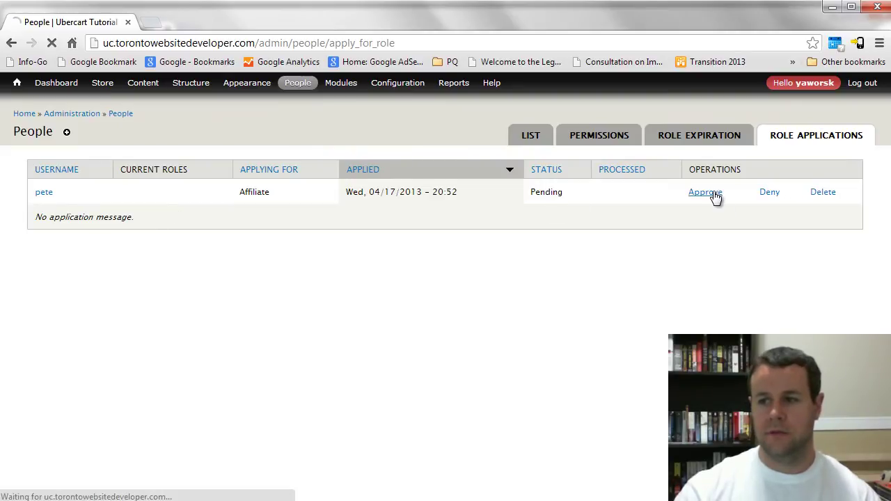
pyautogui.click(72, 193)
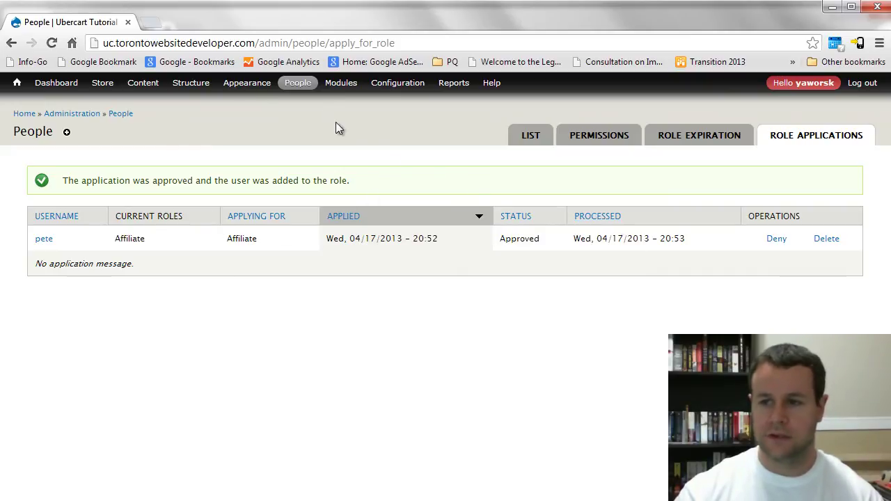
pyautogui.moveTo(304, 90)
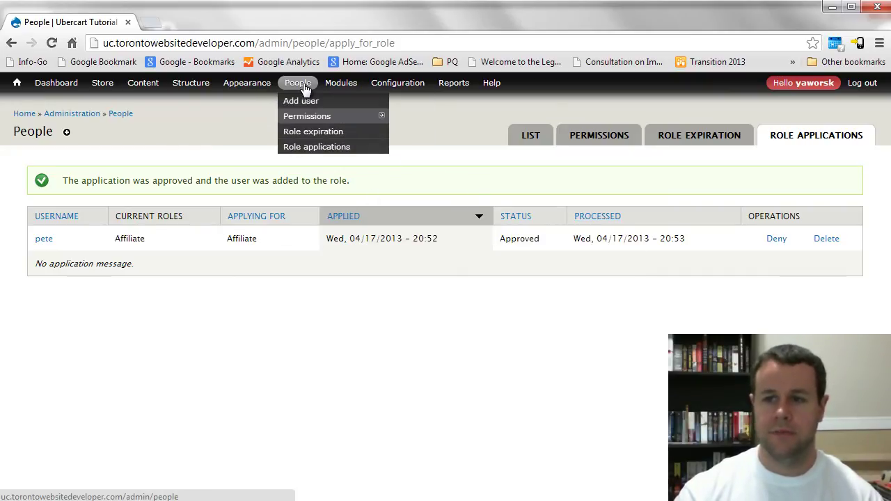
# Unblock the Affiliate applicant's account from the People list with 'Unblock the selected users'.
pyautogui.click(305, 88)
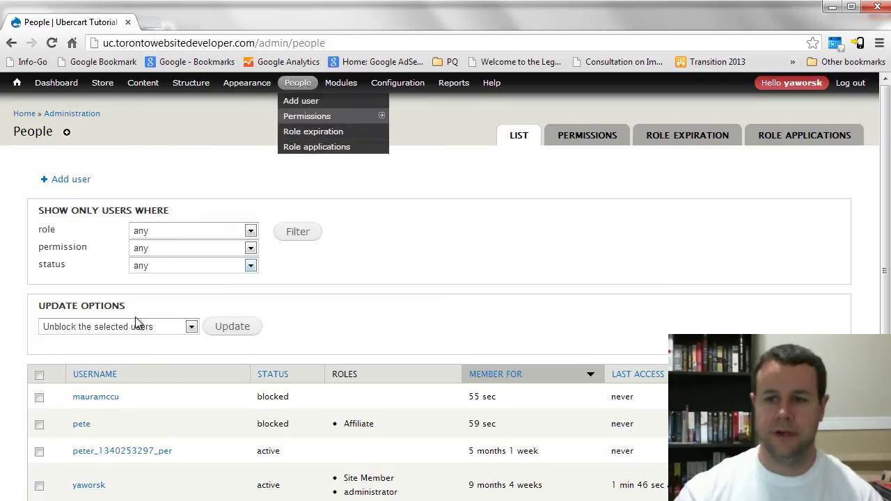
pyautogui.scroll(-1, 83, 380)
pyautogui.click(40, 387)
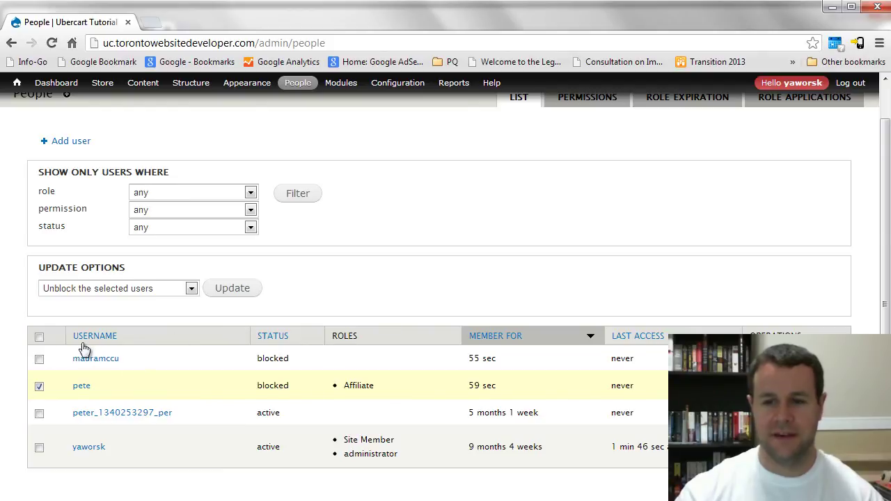
pyautogui.click(112, 289)
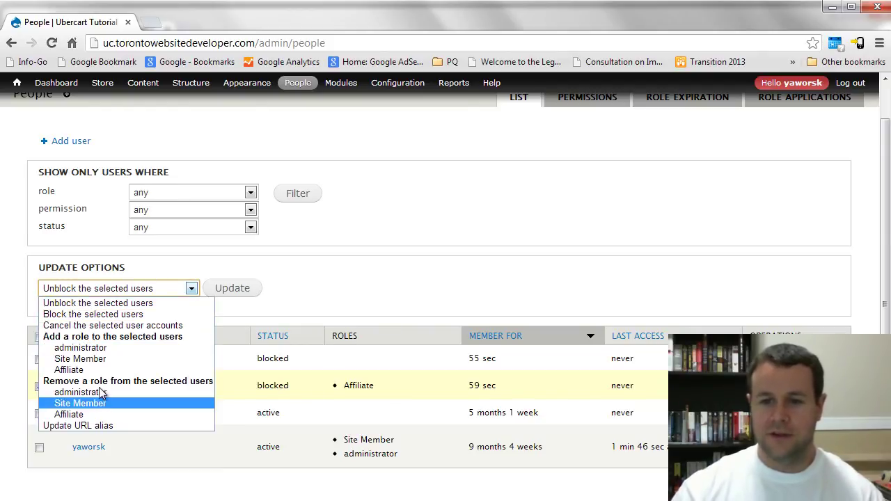
pyautogui.click(97, 303)
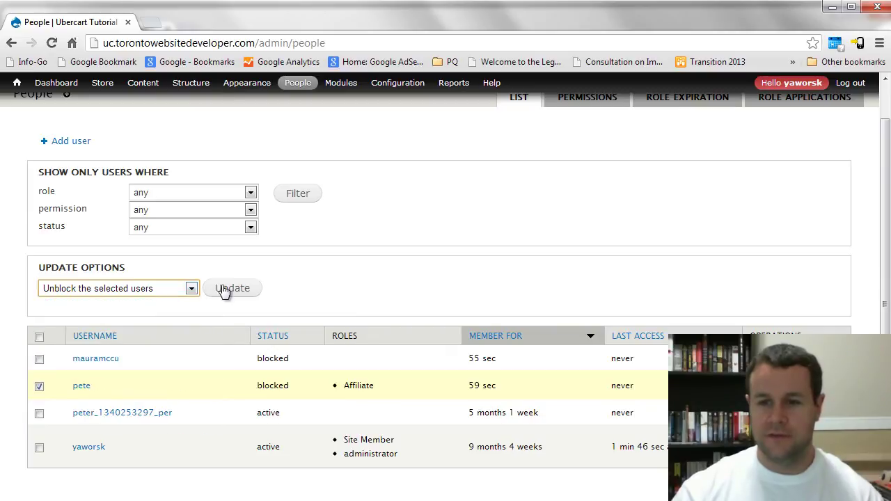
pyautogui.click(224, 288)
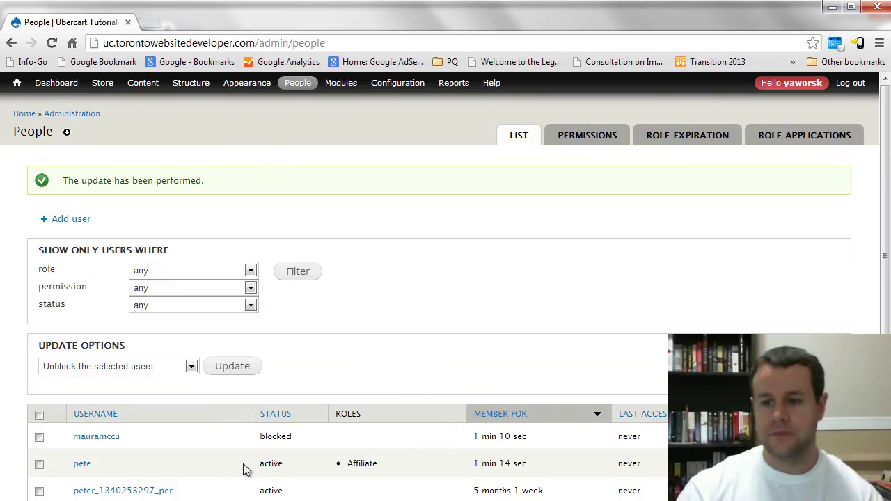
# Log in on the storefront as the approved affiliate with their username and password.
pyautogui.hotkey('alt', 'Tab')
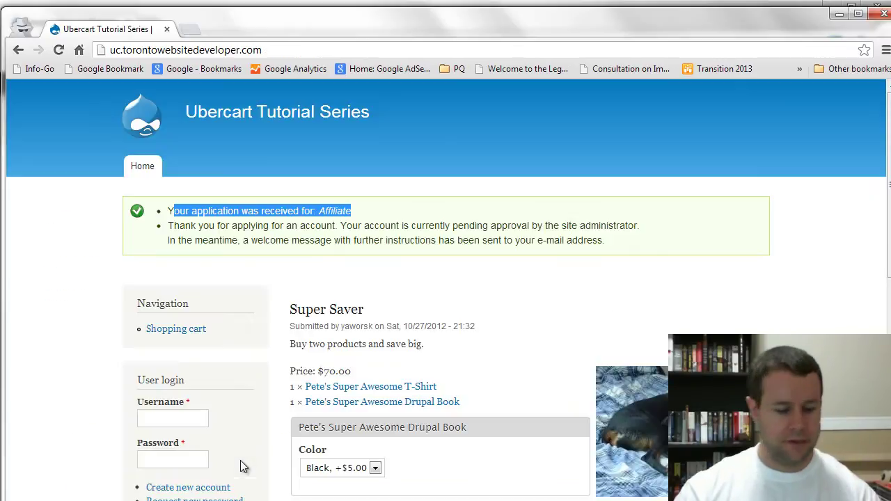
pyautogui.scroll(-2, 218, 384)
pyautogui.click(151, 275)
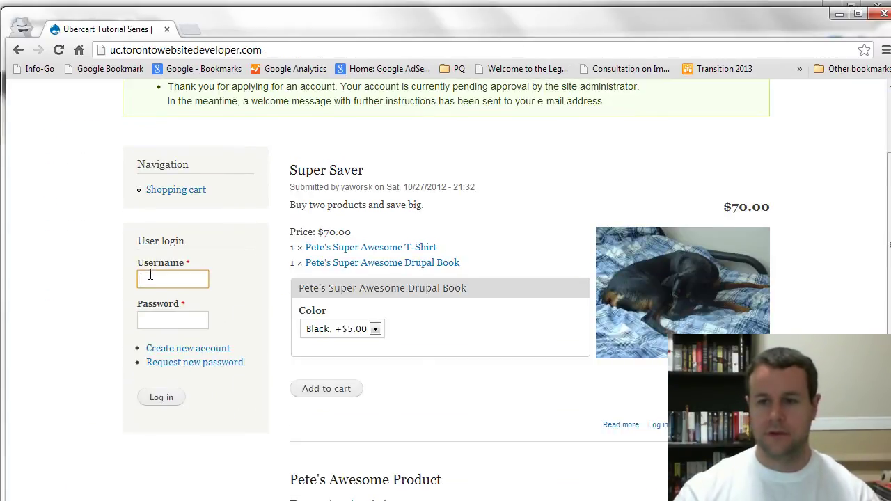
pyautogui.write('pete')
pyautogui.press('Tab')
pyautogui.write('p')
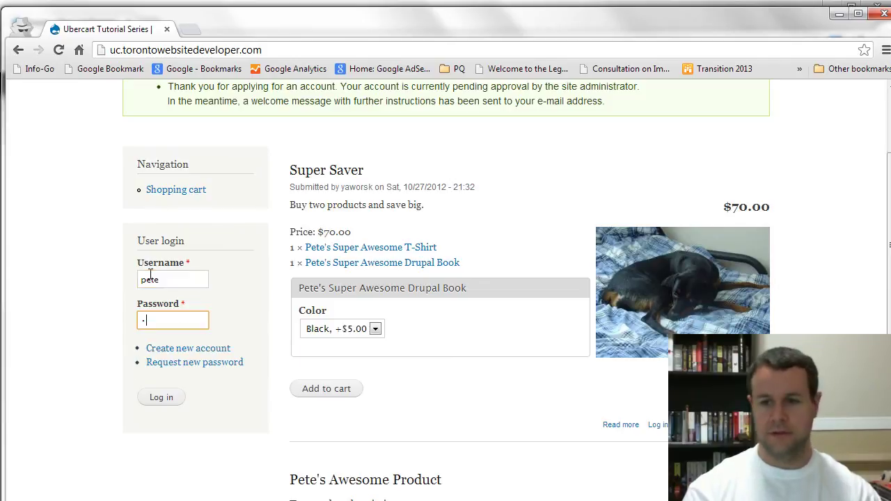
pyautogui.write('assword')
pyautogui.press('Return')
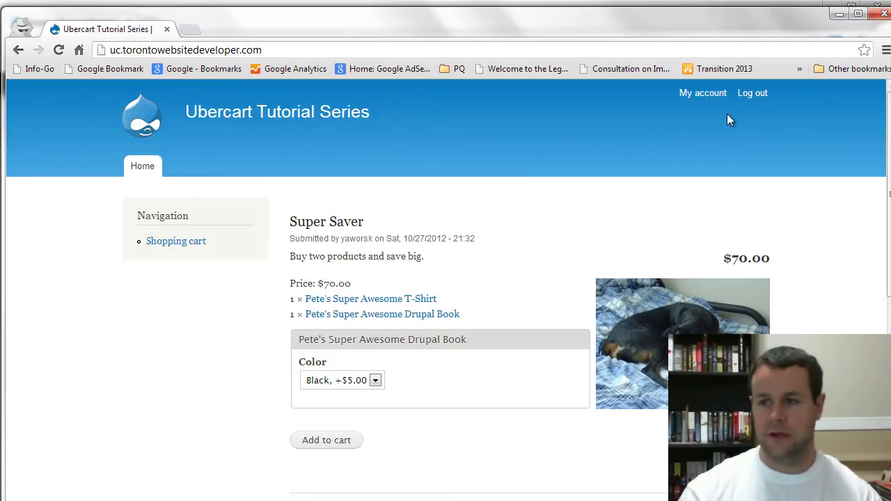
# Open the affiliate's My account page and its Edit form.
pyautogui.click(709, 97)
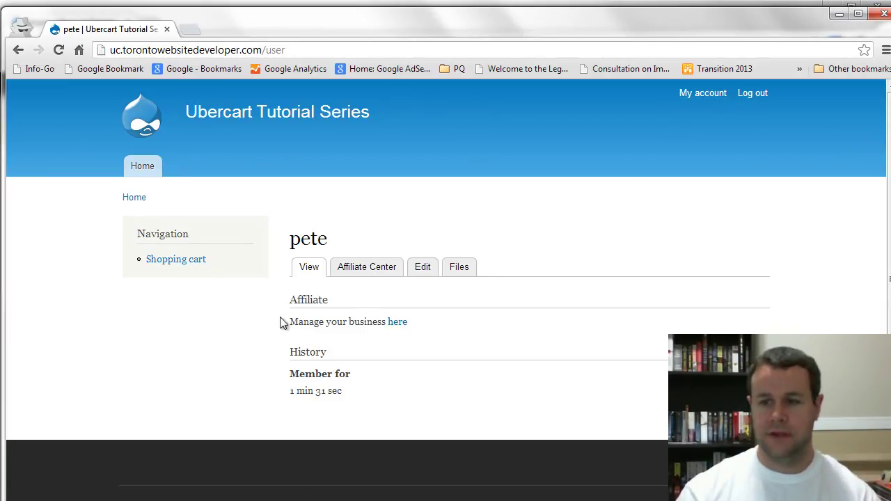
pyautogui.click(427, 270)
pyautogui.scroll(-5, 446, 297)
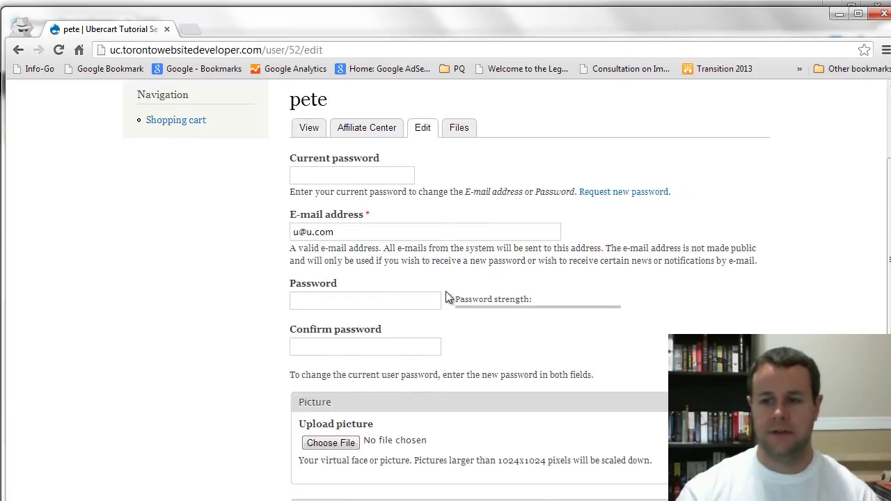
pyautogui.scroll(5, 443, 299)
pyautogui.scroll(-2, 370, 299)
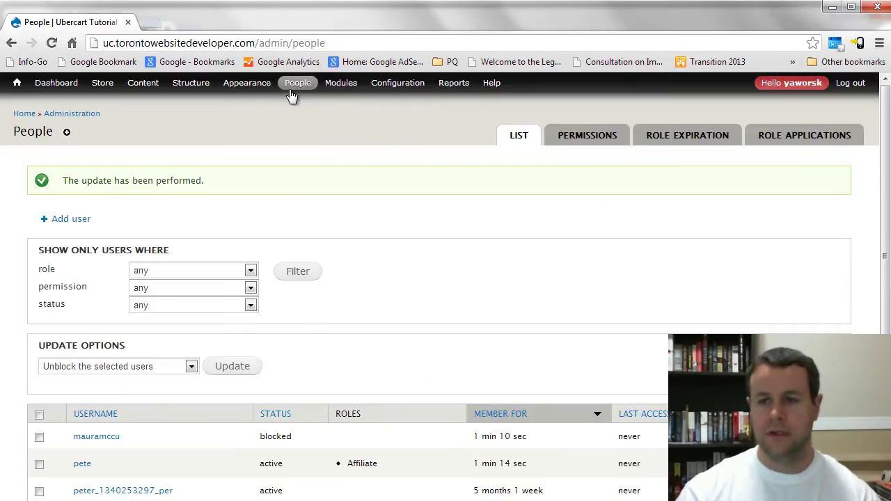
# Grant authenticated users the 'Affiliate: Edit own profile' and 'View own profile' permissions and save.
pyautogui.moveTo(298, 83)
pyautogui.click(295, 118)
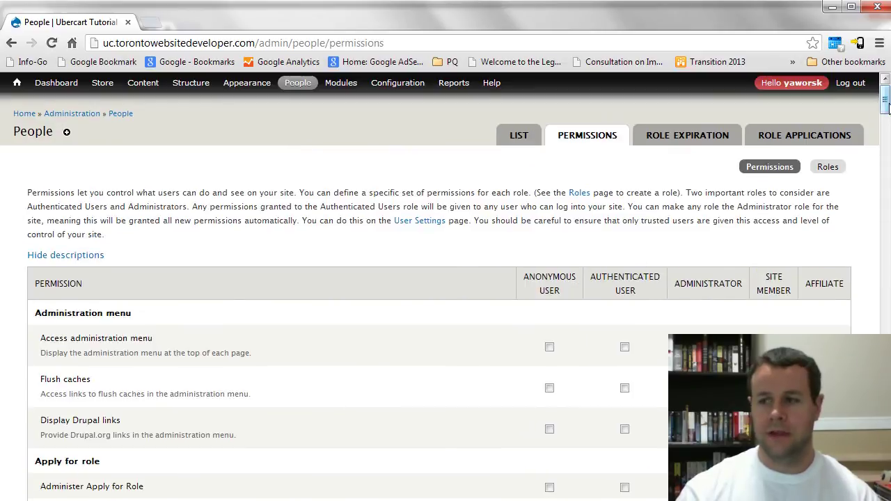
pyautogui.moveTo(886, 103); pyautogui.dragTo(886, 195)
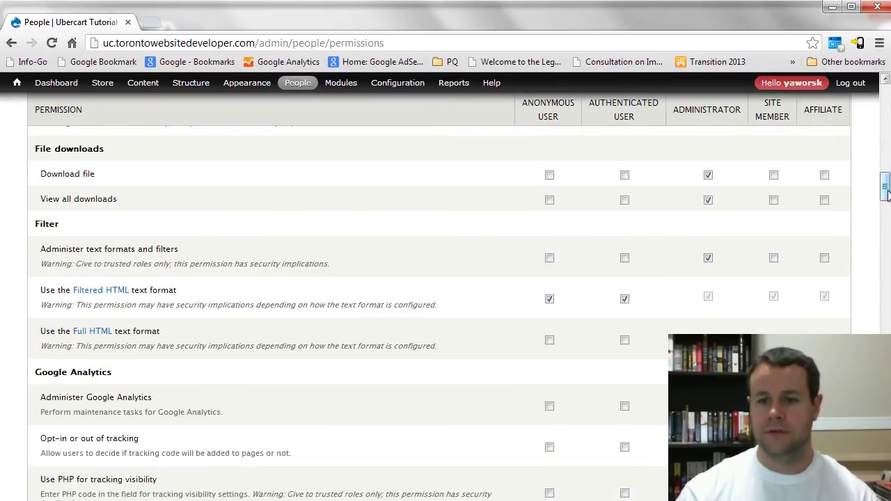
pyautogui.hotkey('ctrl', 'f')
pyautogui.write('profile')
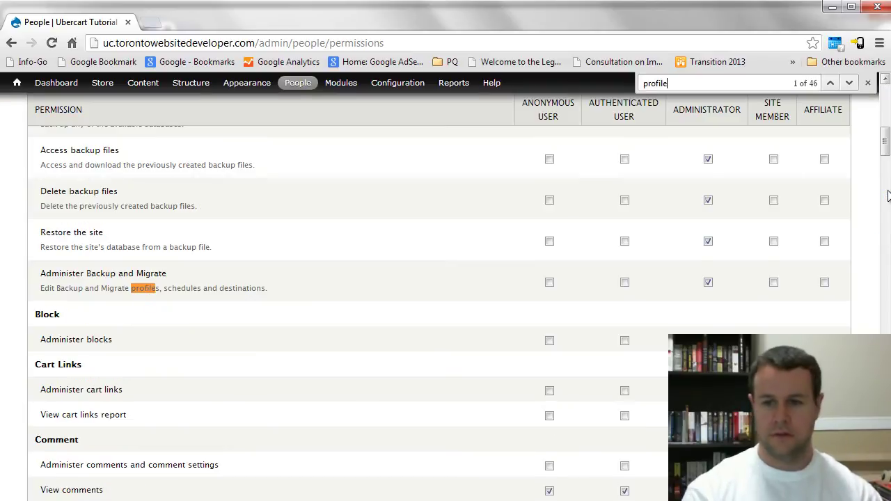
pyautogui.press('Return')
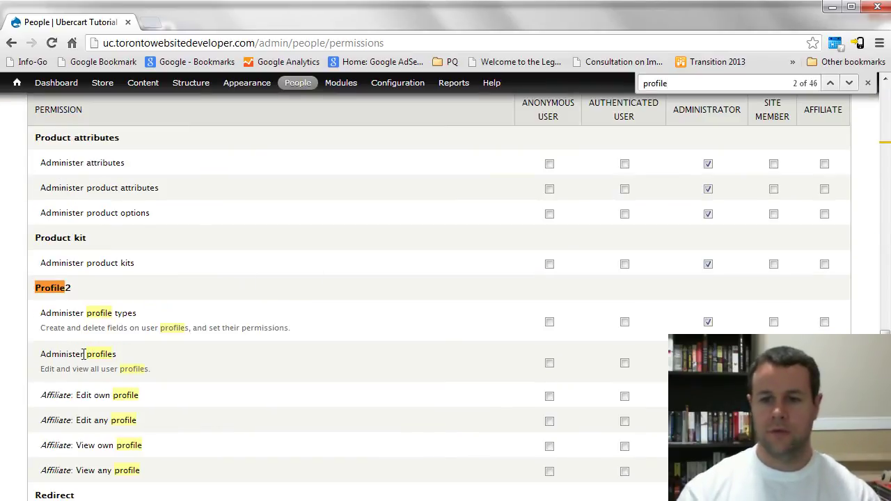
pyautogui.click(624, 396)
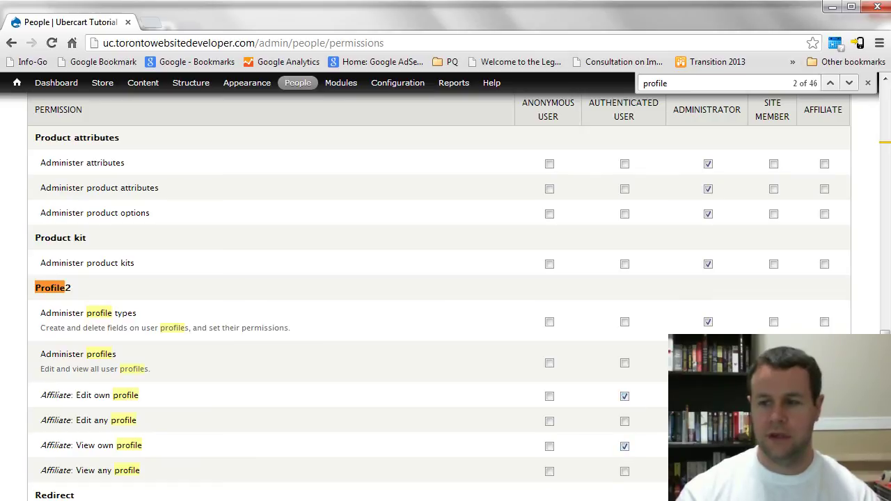
pyautogui.scroll(-10, 446, 293)
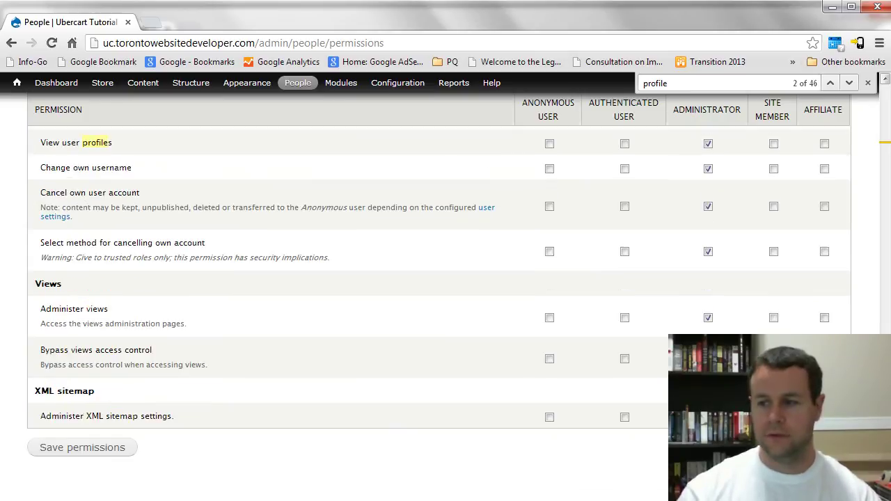
pyautogui.click(91, 448)
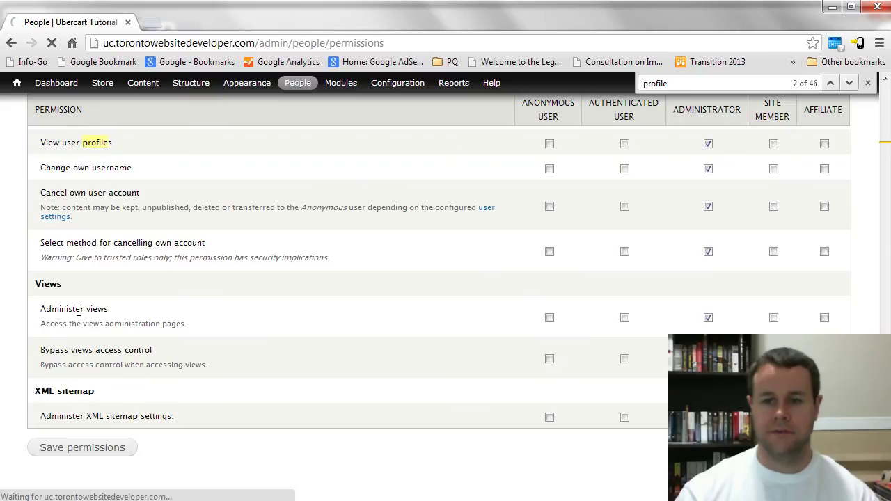
pyautogui.hotkey('alt', 'Tab')
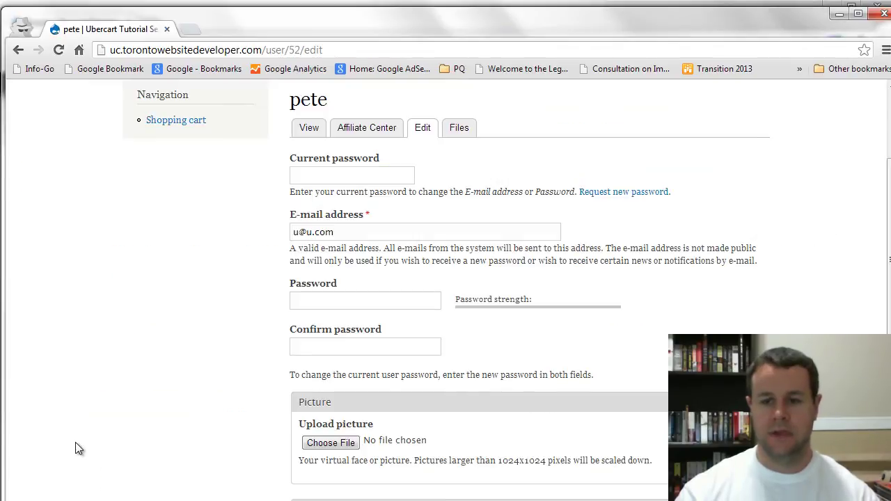
# Fill the Affiliate profile with a PayPal address, first name and last name, and save it.
pyautogui.press('F5')
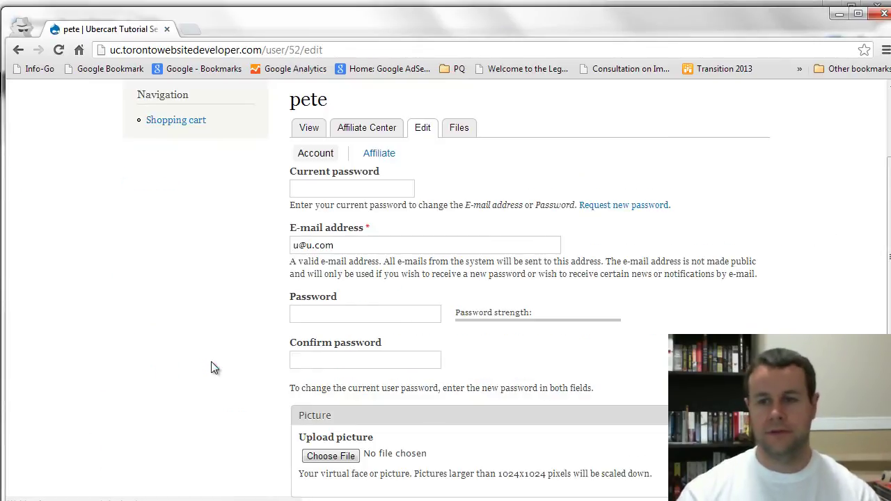
pyautogui.click(378, 154)
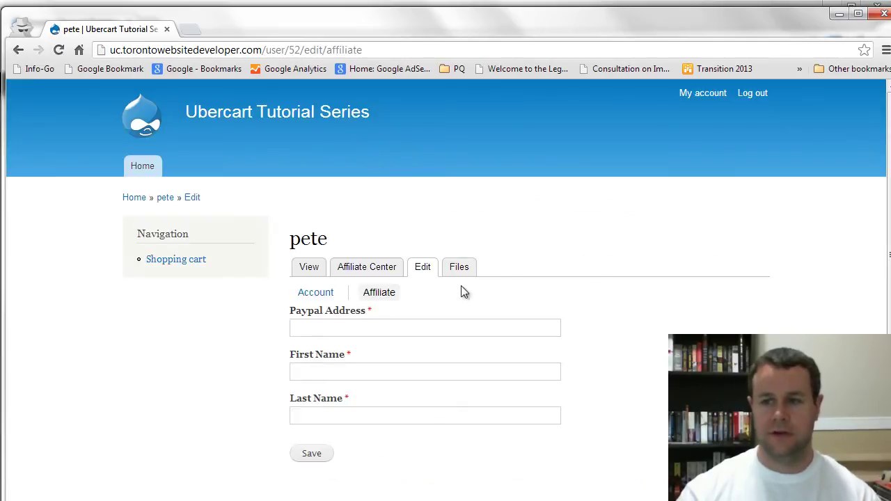
pyautogui.scroll(-2, 461, 291)
pyautogui.click(343, 256)
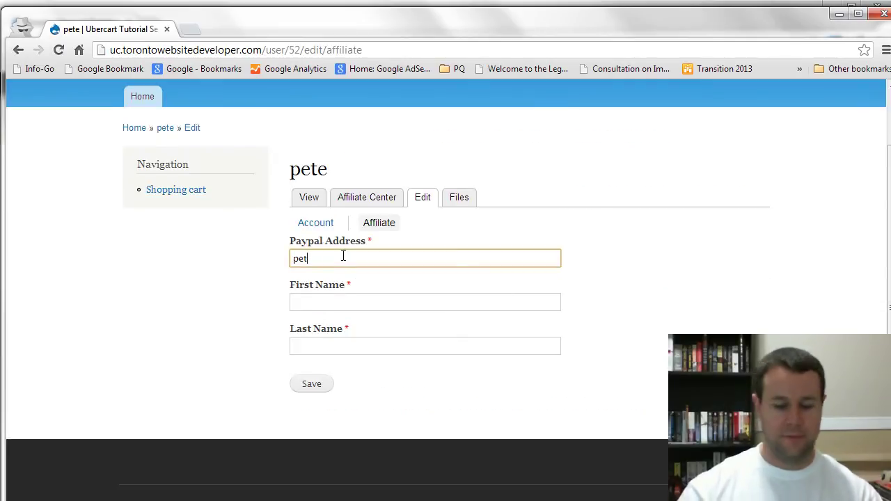
pyautogui.press('Tab')
pyautogui.write('p')
pyautogui.press('Tab')
pyautogui.write('y')
pyautogui.click(314, 387)
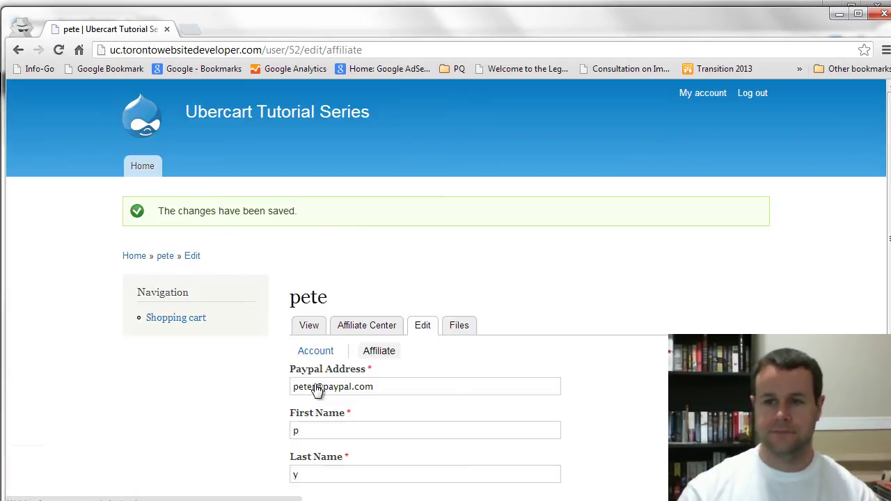
# Check the saved profile on the View tab, then return to the account Edit page.
pyautogui.click(311, 329)
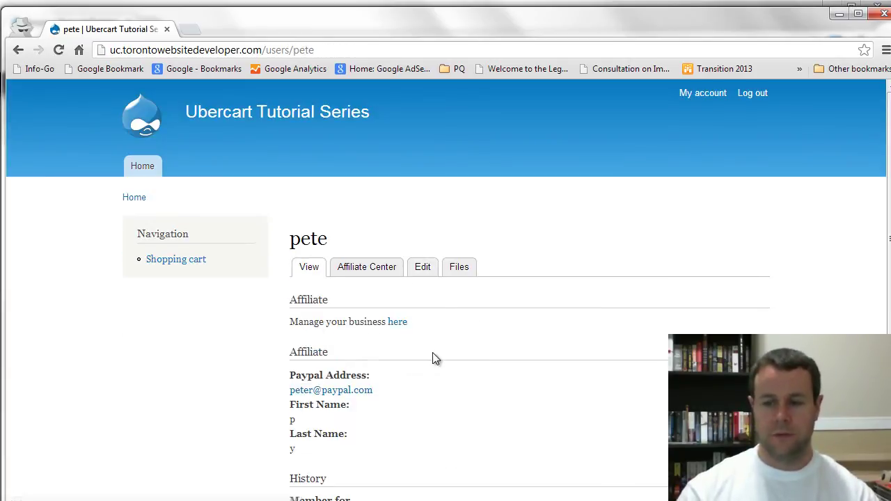
pyautogui.scroll(-2, 432, 352)
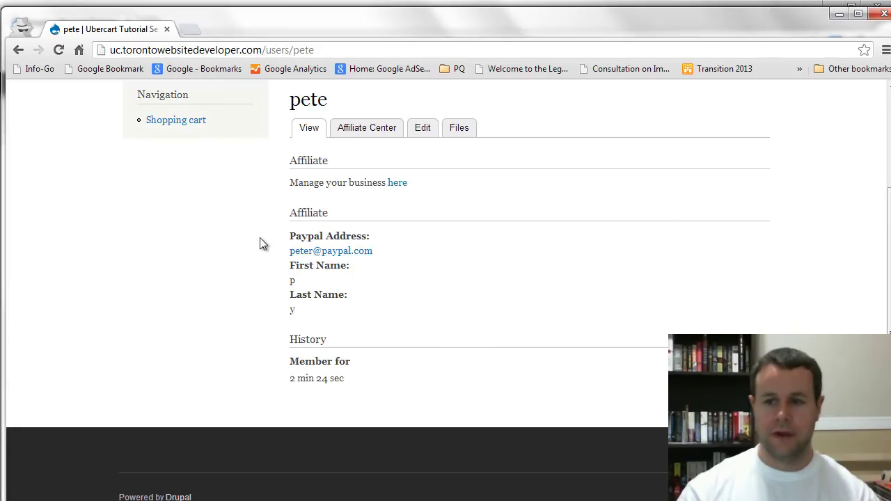
pyautogui.scroll(1, 445, 292)
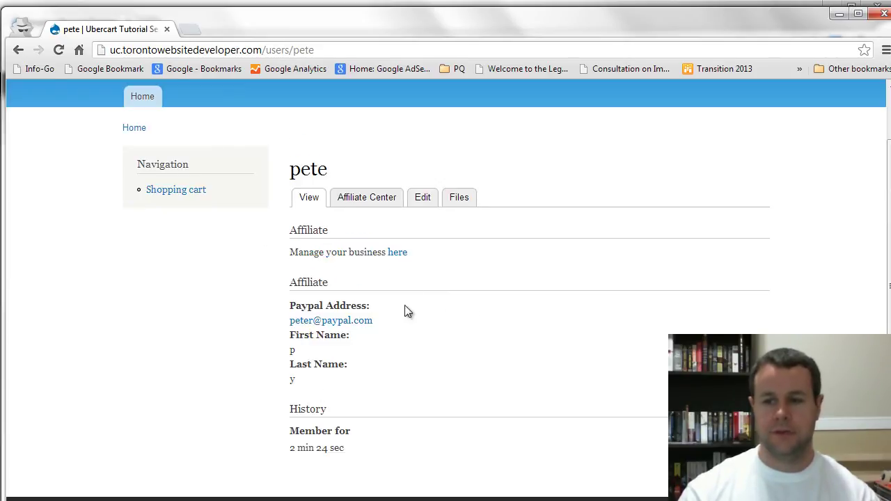
pyautogui.click(423, 199)
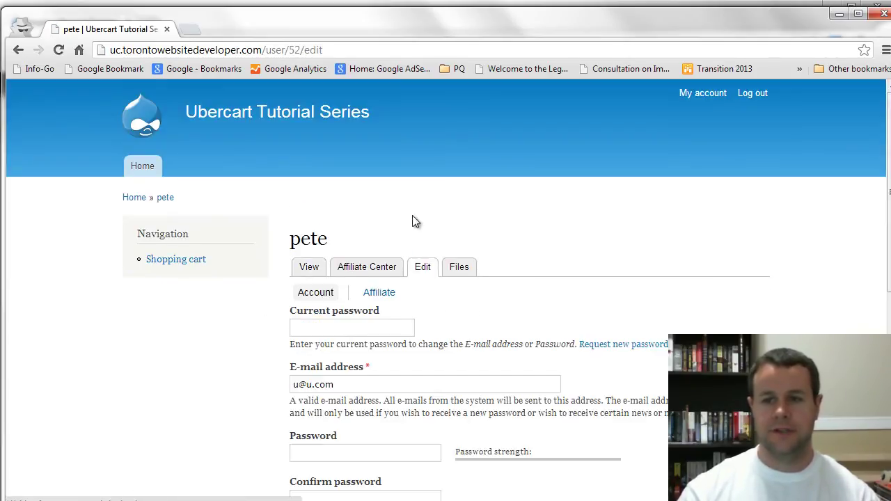
# Open the Affiliate edit sub-tab, point out the user id in the URL, then open the Affiliate Center.
pyautogui.click(372, 296)
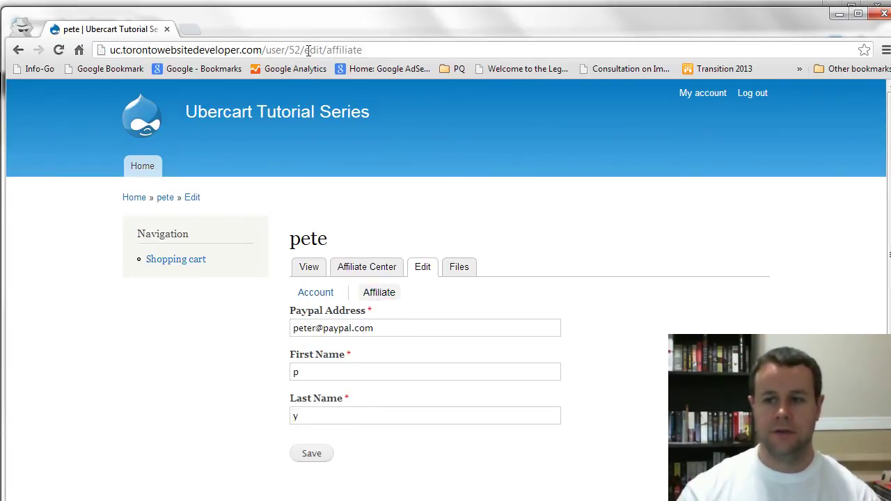
pyautogui.moveTo(280, 50); pyautogui.dragTo(364, 48)
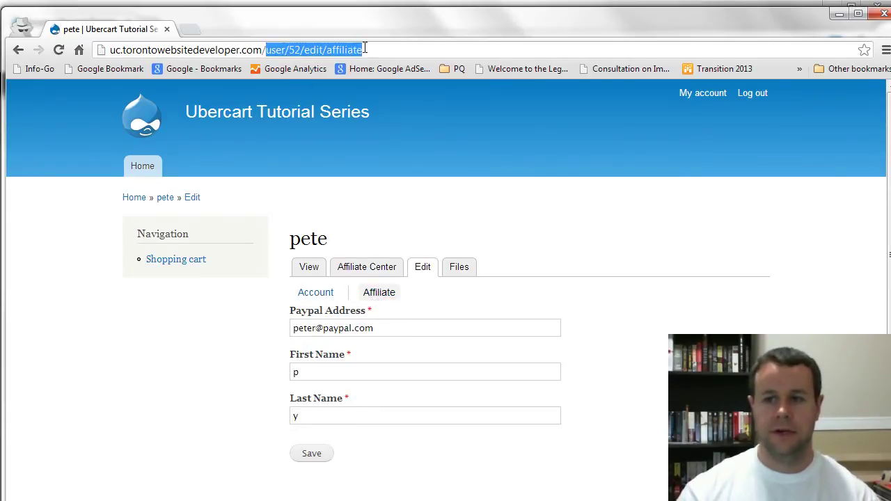
pyautogui.doubleClick(294, 49)
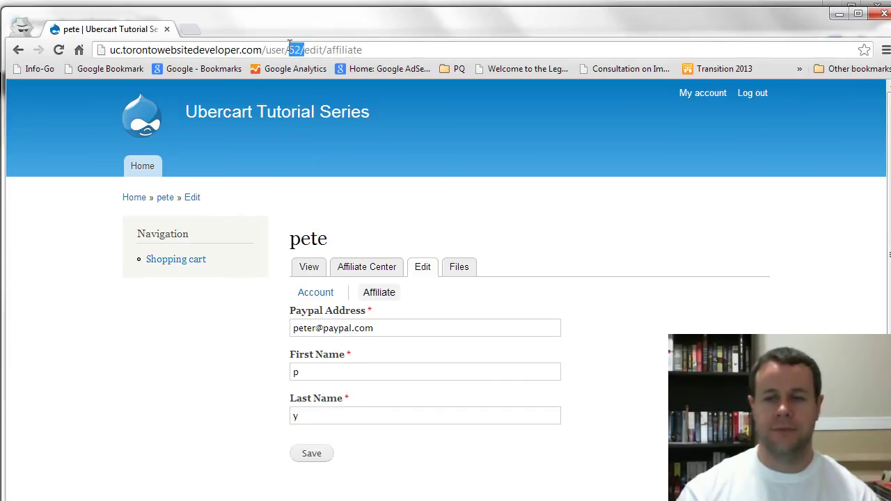
pyautogui.doubleClick(315, 51)
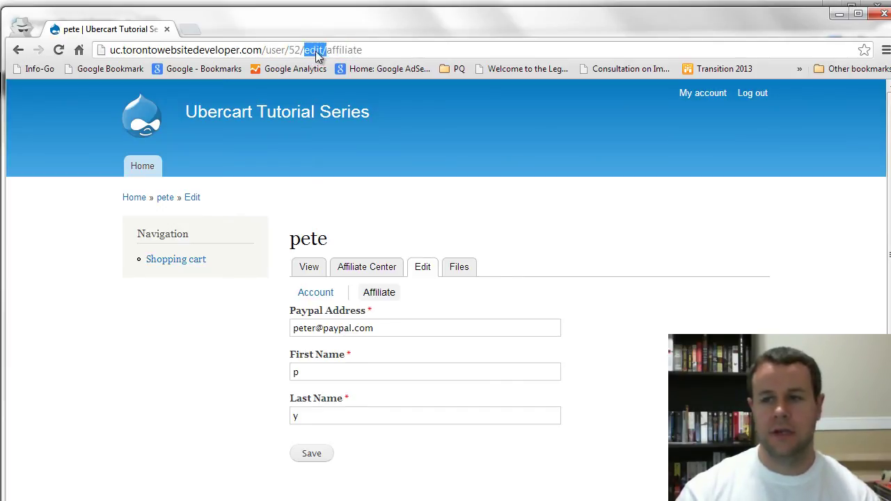
pyautogui.doubleClick(342, 50)
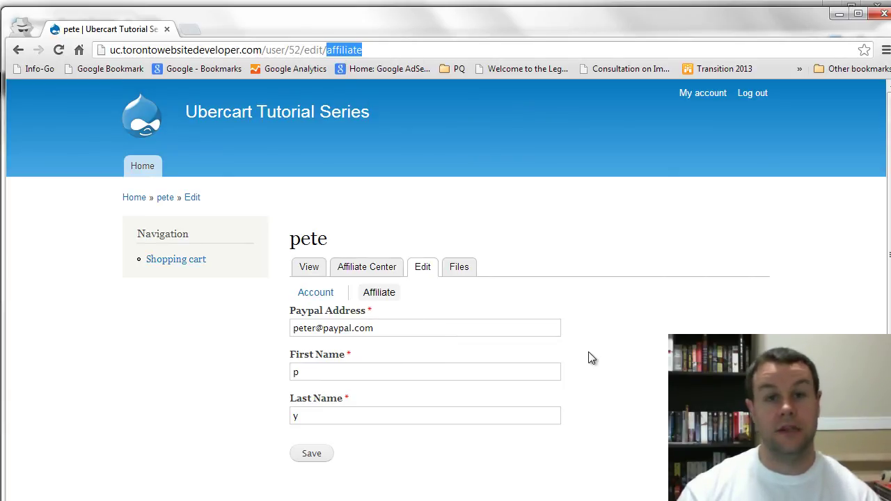
pyautogui.click(368, 277)
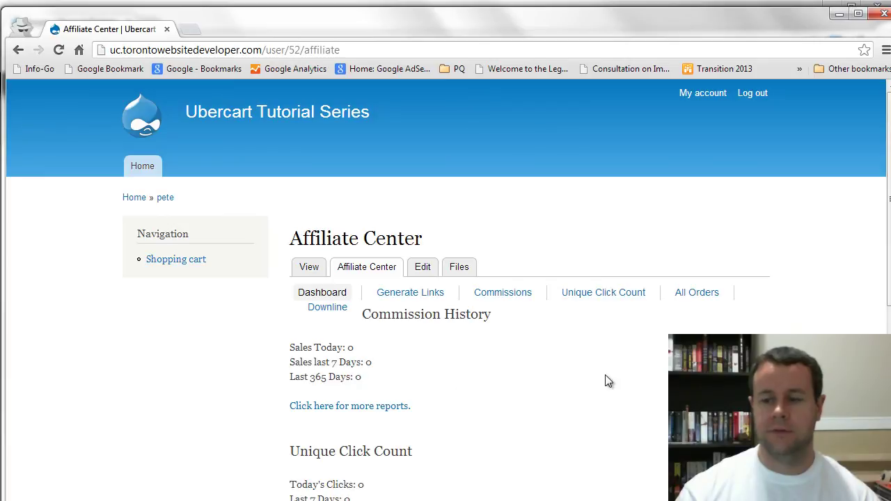
# Insert 'I'm Great' as the link text in the Affiliate Links text-link code, then open Generate Links.
pyautogui.scroll(-1, 661, 334)
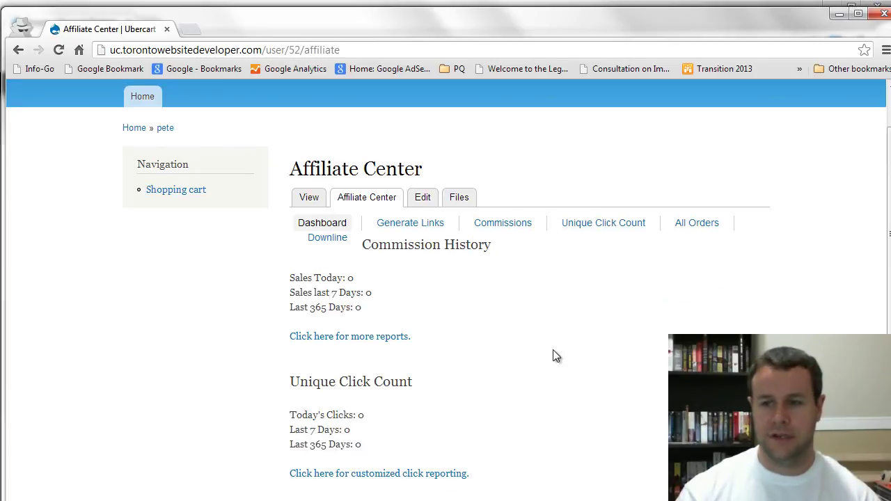
pyautogui.scroll(-1, 348, 246)
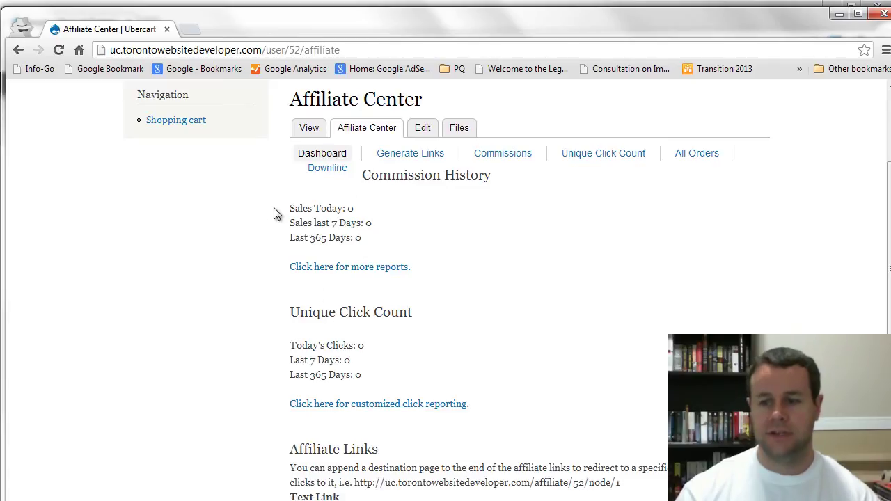
pyautogui.scroll(-1, 391, 279)
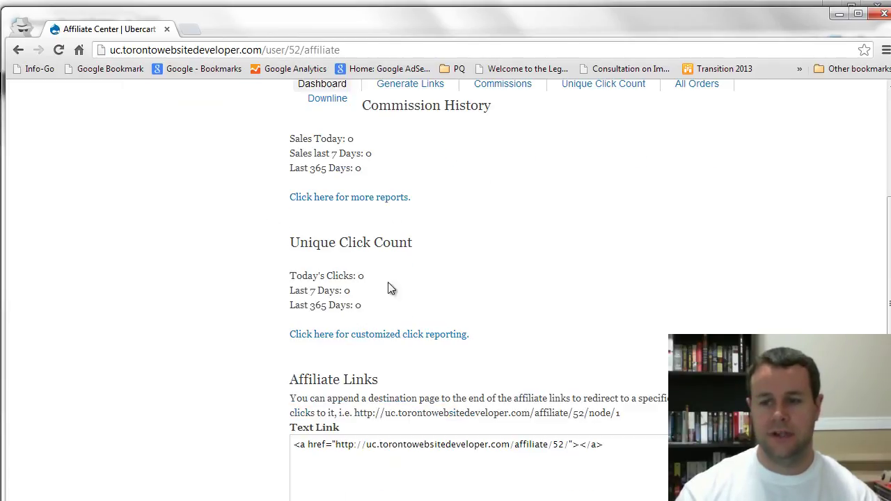
pyautogui.scroll(-1, 416, 304)
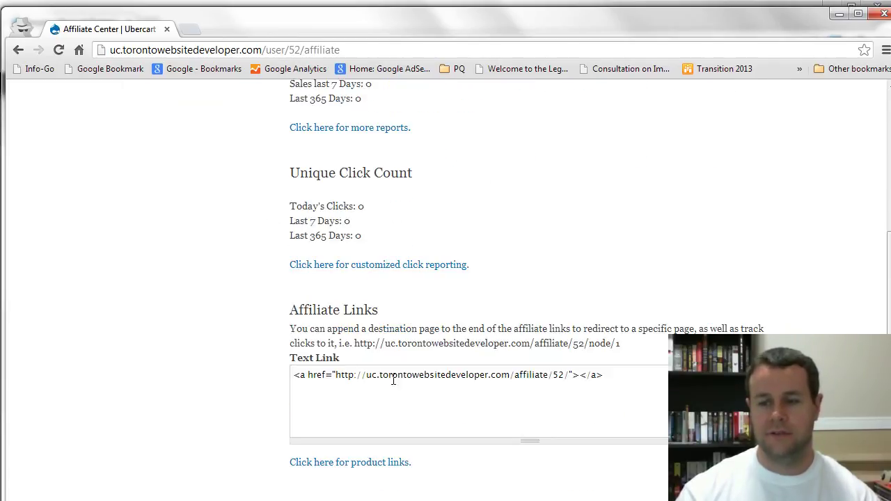
pyautogui.scroll(1, 491, 372)
pyautogui.scroll(-1, 445, 371)
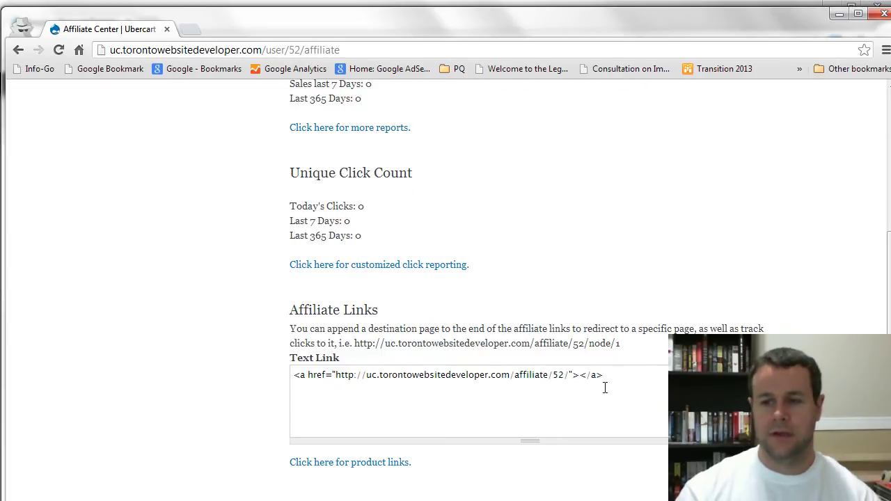
pyautogui.moveTo(631, 374); pyautogui.dragTo(253, 374)
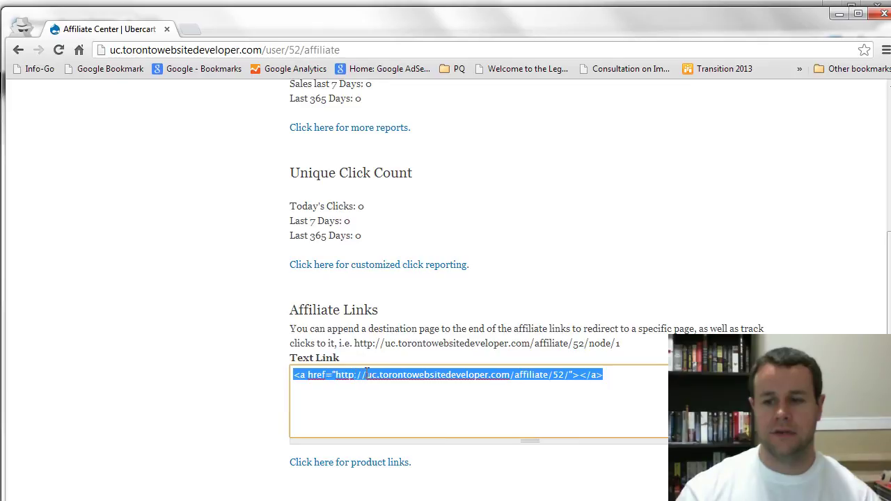
pyautogui.click(589, 374)
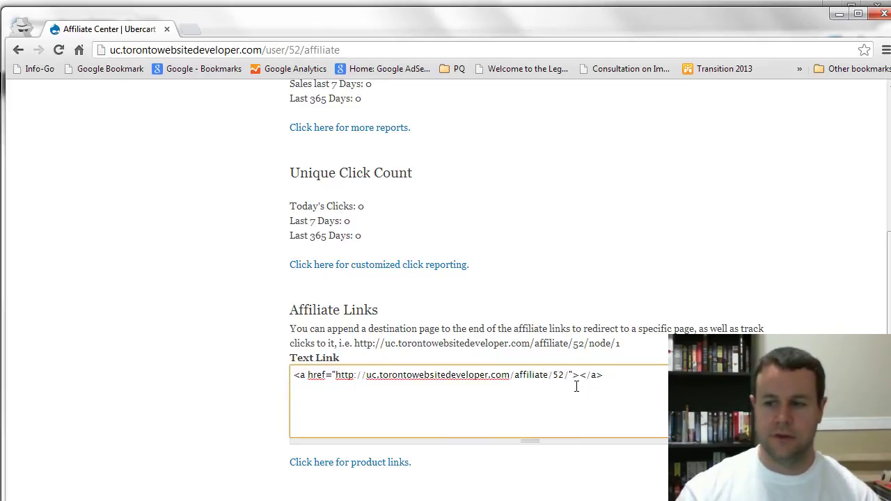
pyautogui.write("I'm Great")
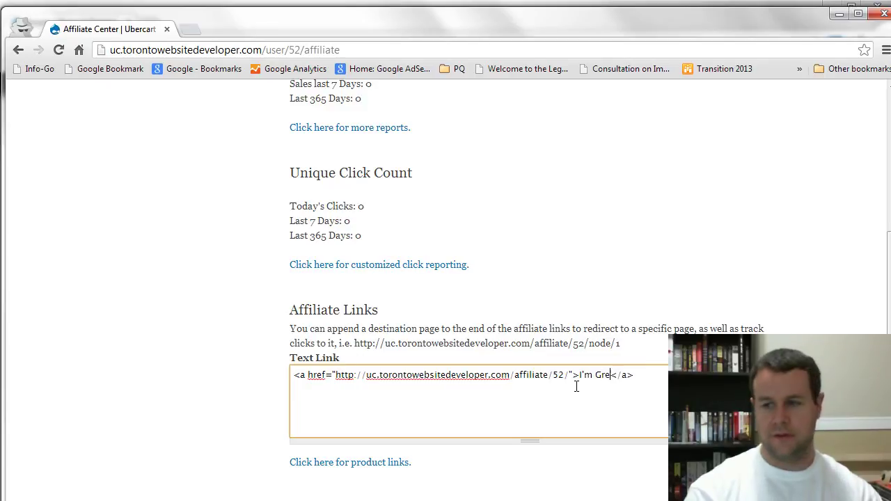
pyautogui.moveTo(619, 376); pyautogui.dragTo(578, 377)
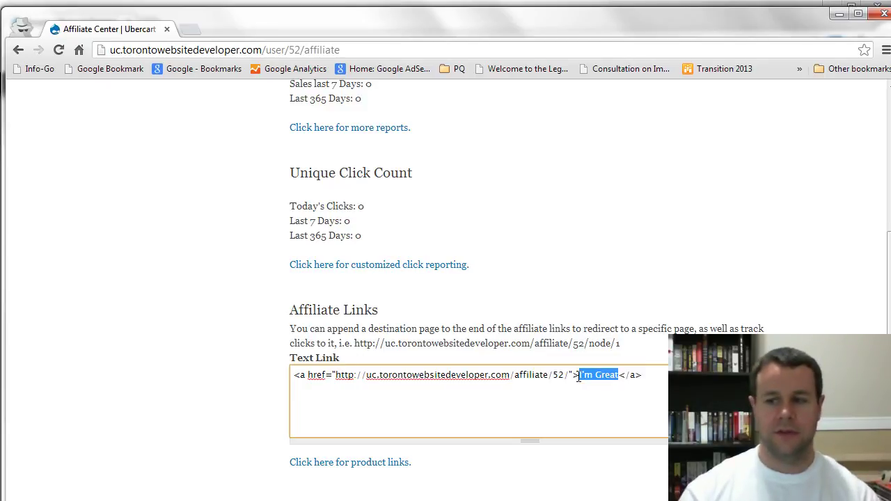
pyautogui.click(667, 302)
pyautogui.scroll(4, 616, 312)
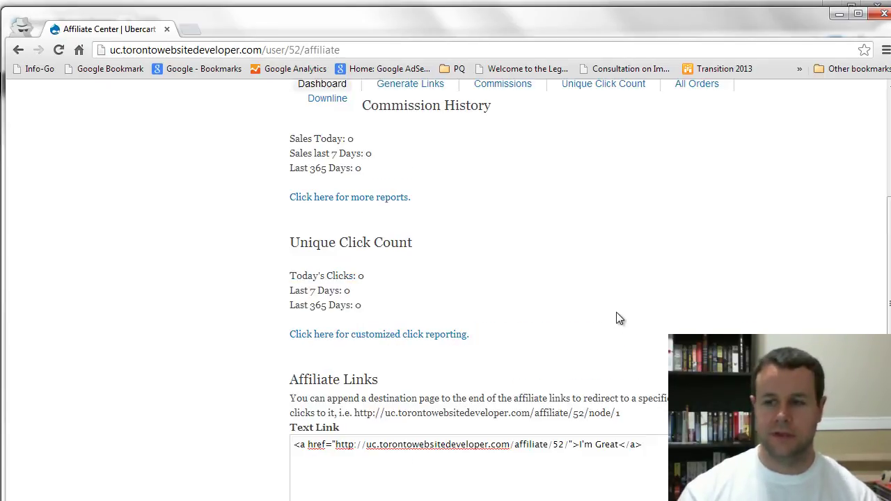
pyautogui.click(411, 294)
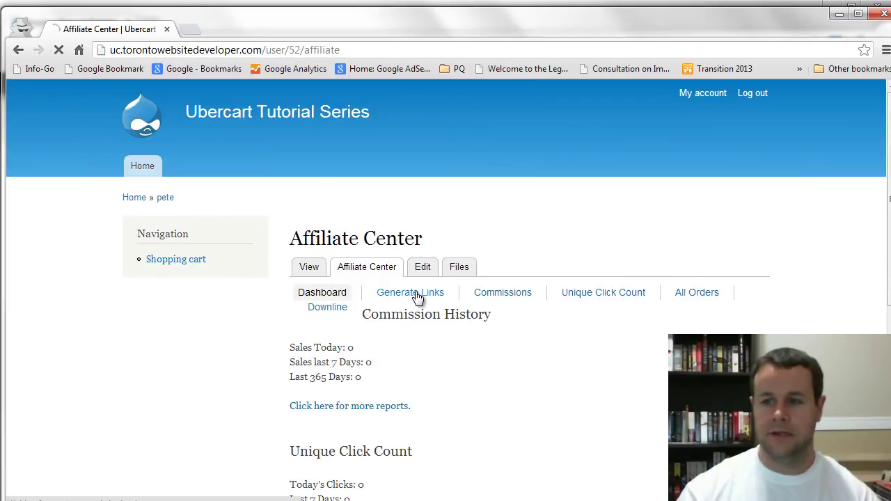
# Browse the Commissions and All Orders listings, ending on the empty Downline page.
pyautogui.scroll(-2, 447, 362)
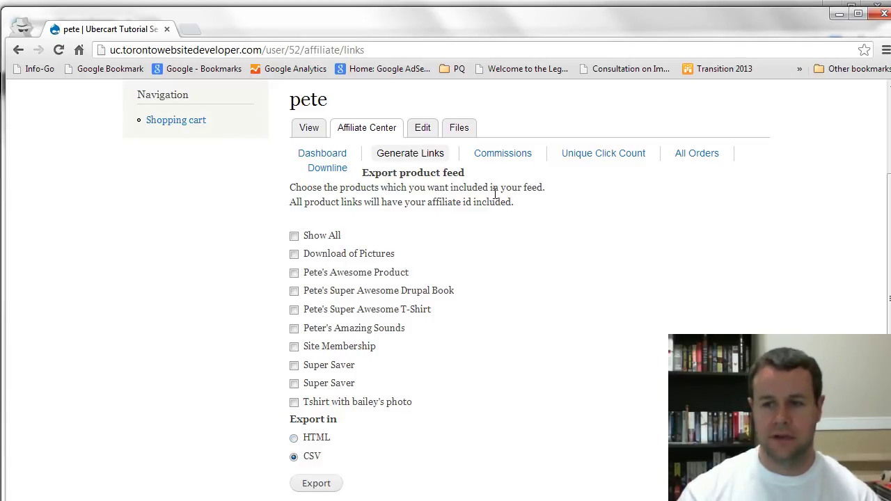
pyautogui.click(493, 159)
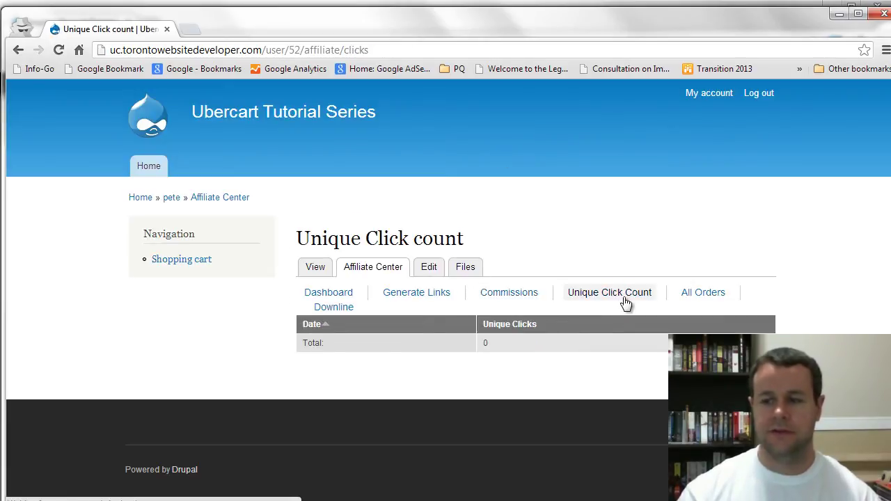
pyautogui.click(694, 298)
pyautogui.click(334, 309)
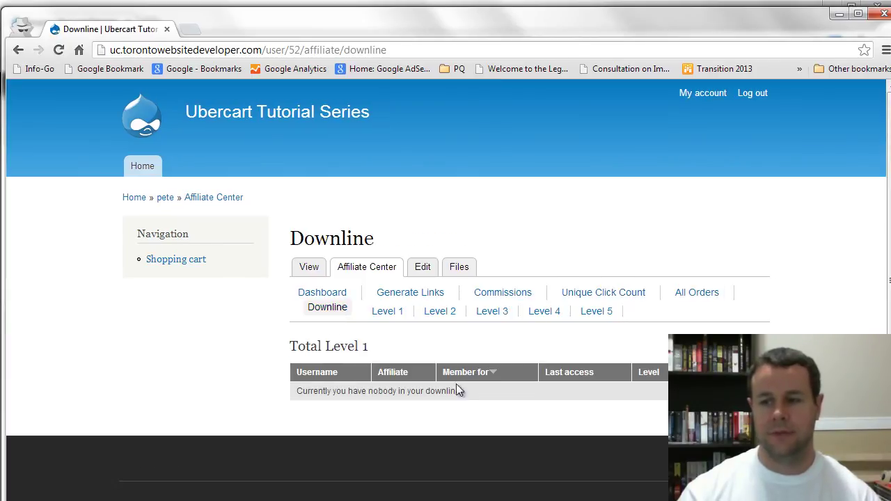